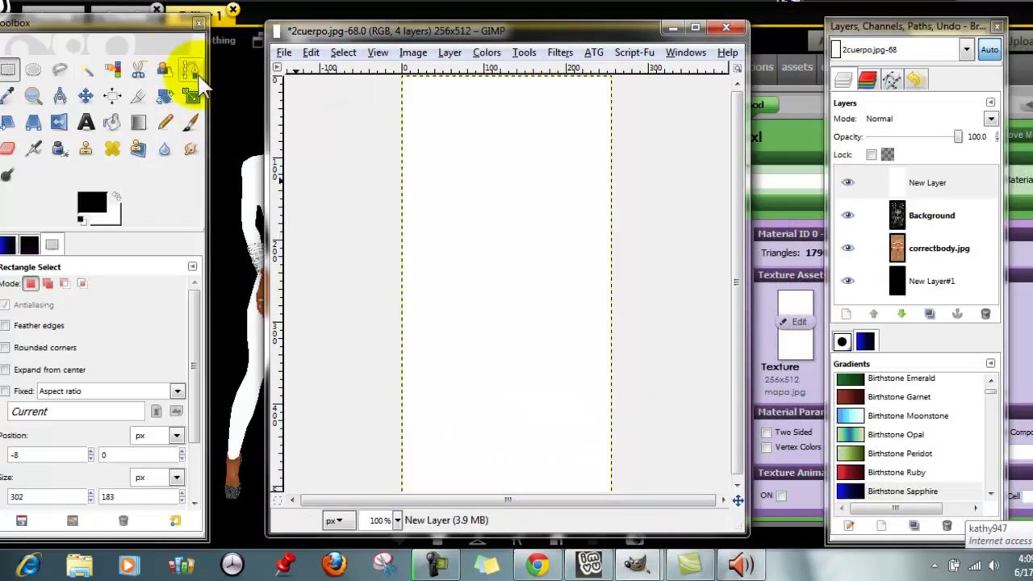
- Switch to the IMVU editor and examine the avatar's white bodysuit from far away and up close
key("ctrl")
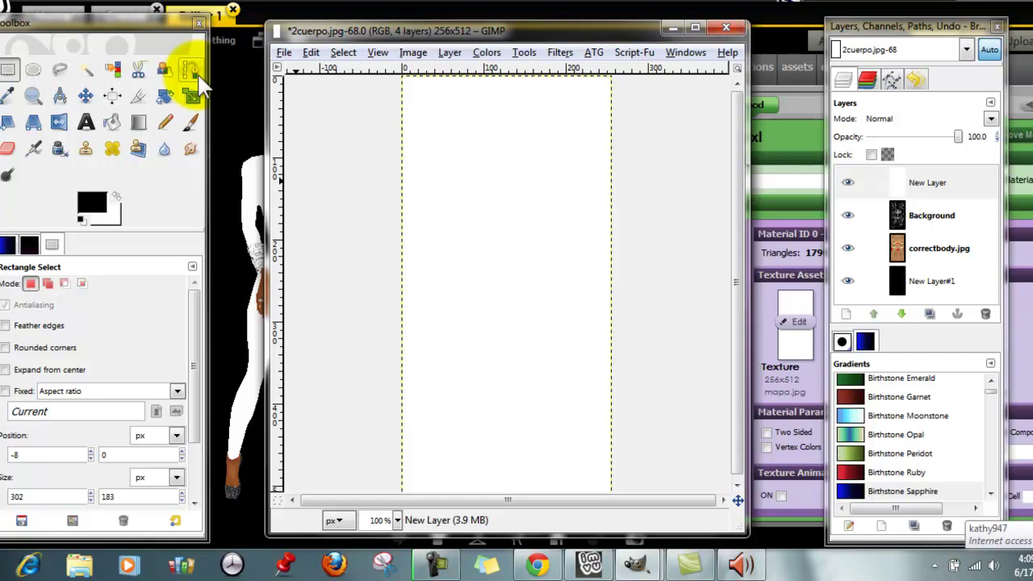
left_click(670, 29)
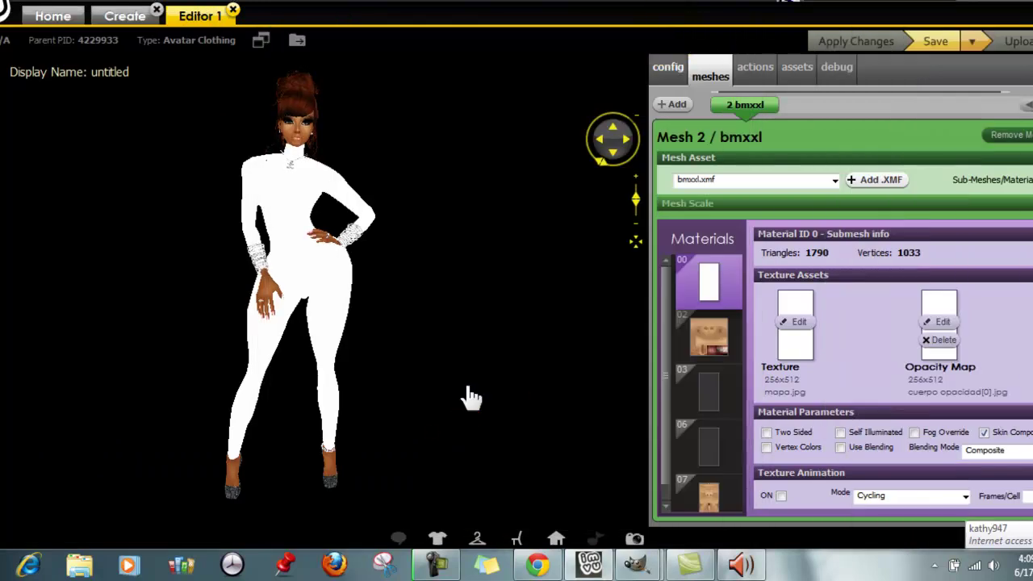
left_click_drag(508, 261, 443, 263)
scroll(484, 274, "down", 2)
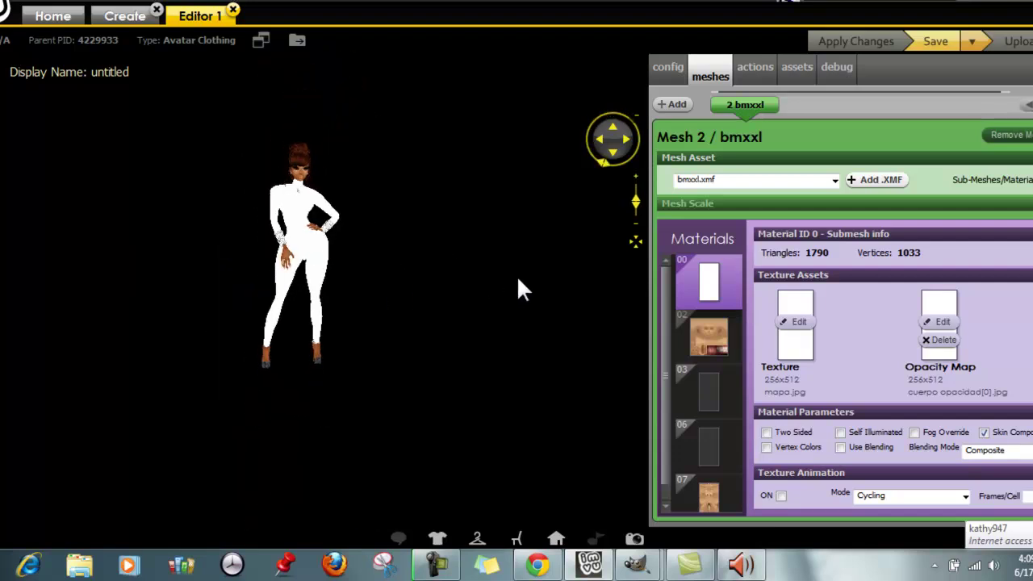
scroll(508, 258, "up", 6)
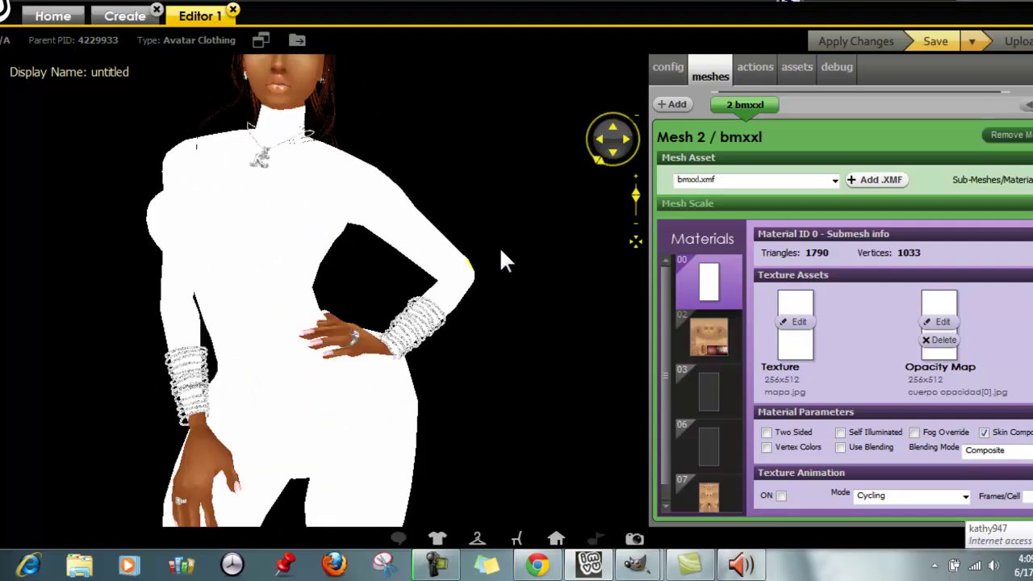
scroll(504, 258, "down", 6)
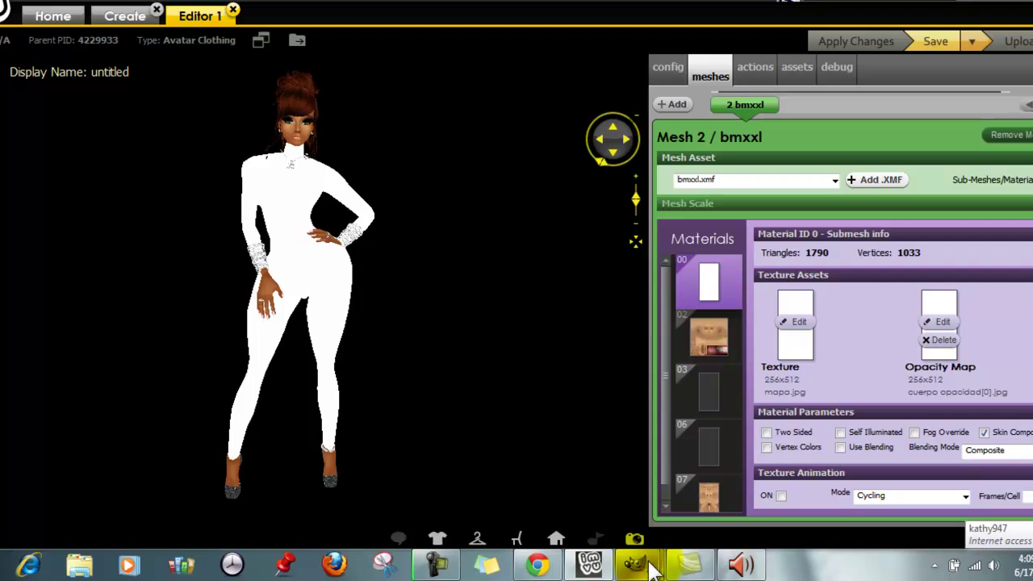
- Return to 2cuerpo.jpg in GIMP and review its layers by hiding and reshowing New Layer, Background and correctbody.jpg
mouse_move(652, 569)
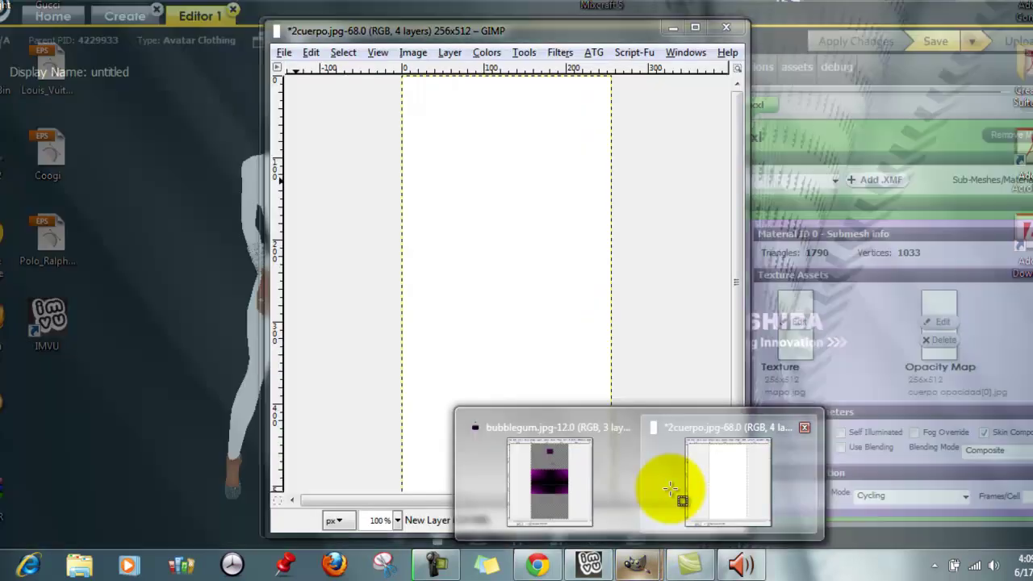
left_click(670, 490)
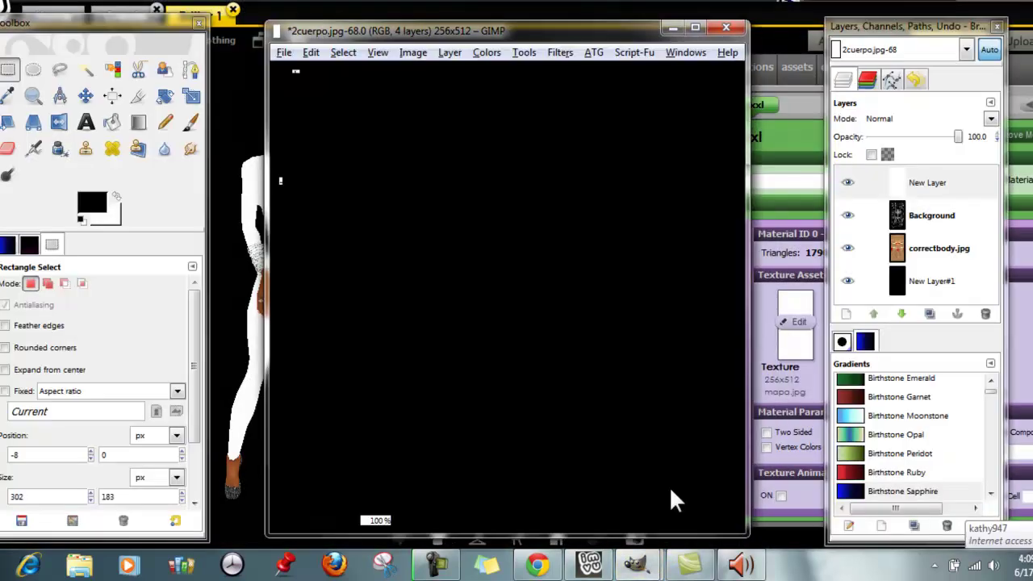
left_click(848, 185)
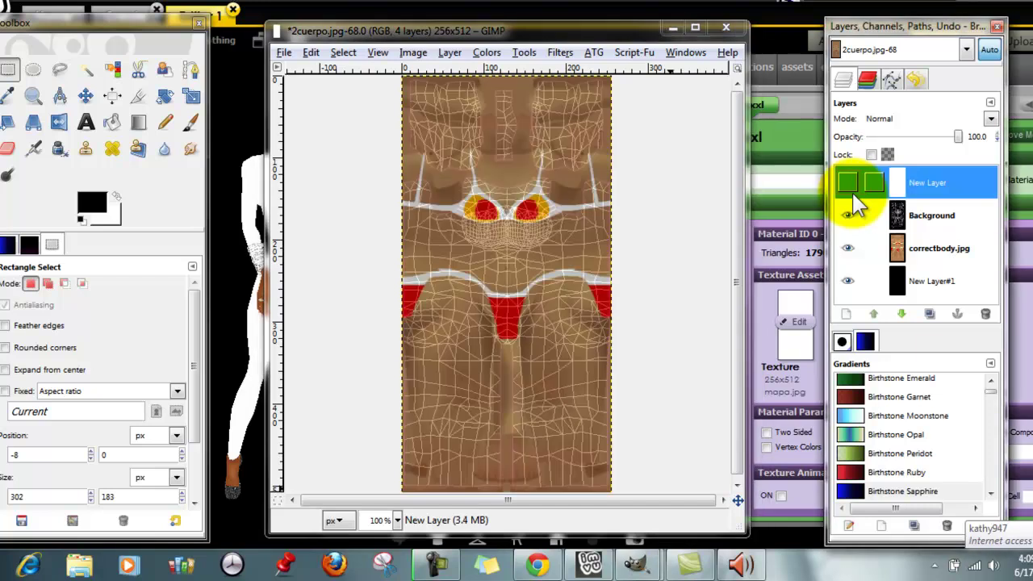
left_click(847, 215)
left_click(847, 248)
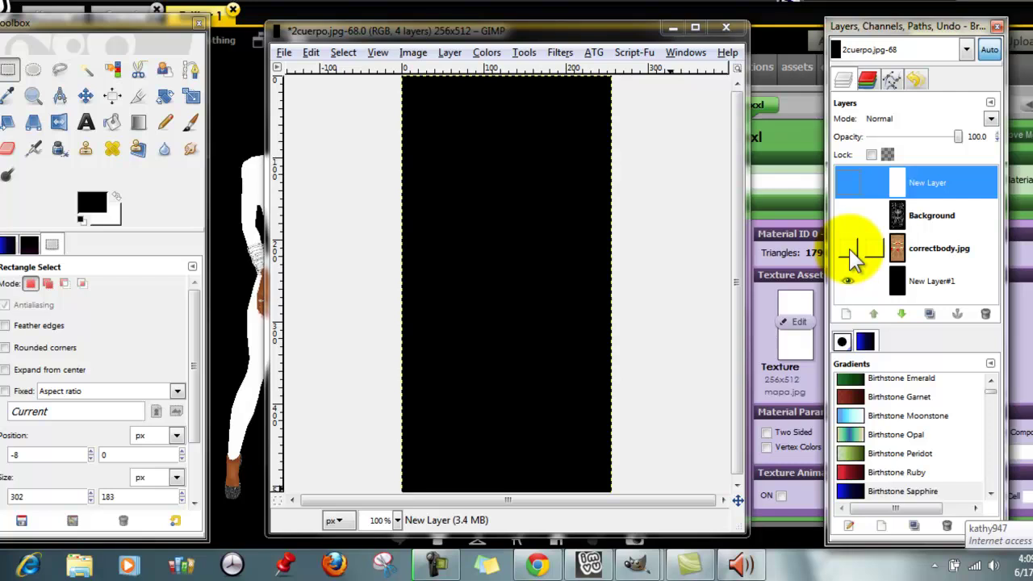
left_click(847, 248)
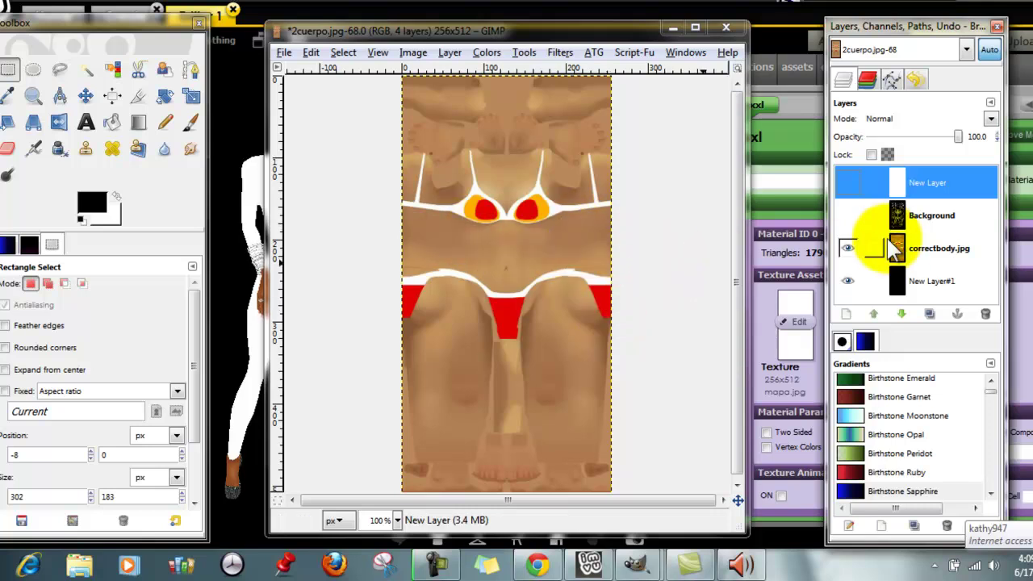
left_click(849, 215)
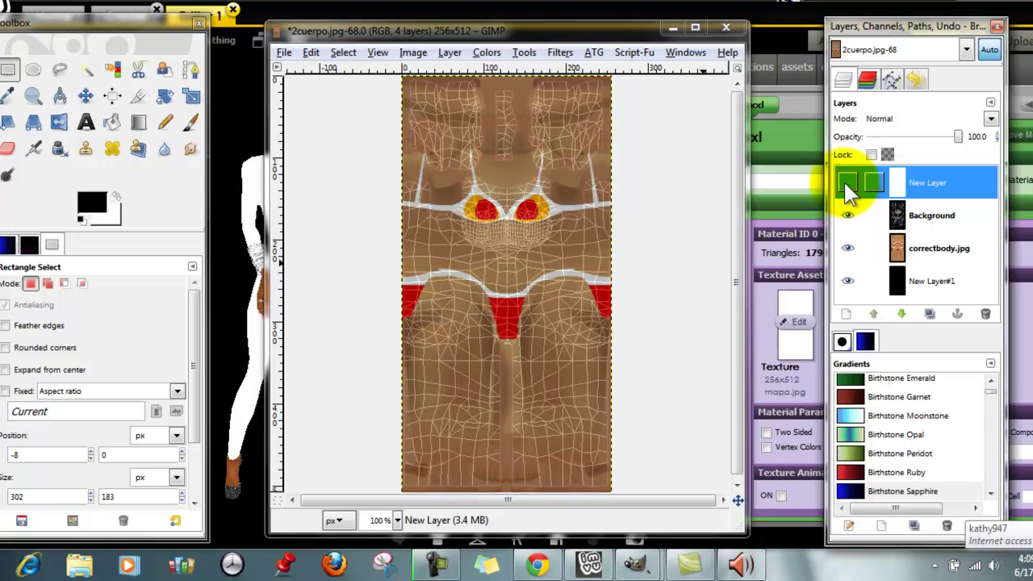
left_click(844, 182)
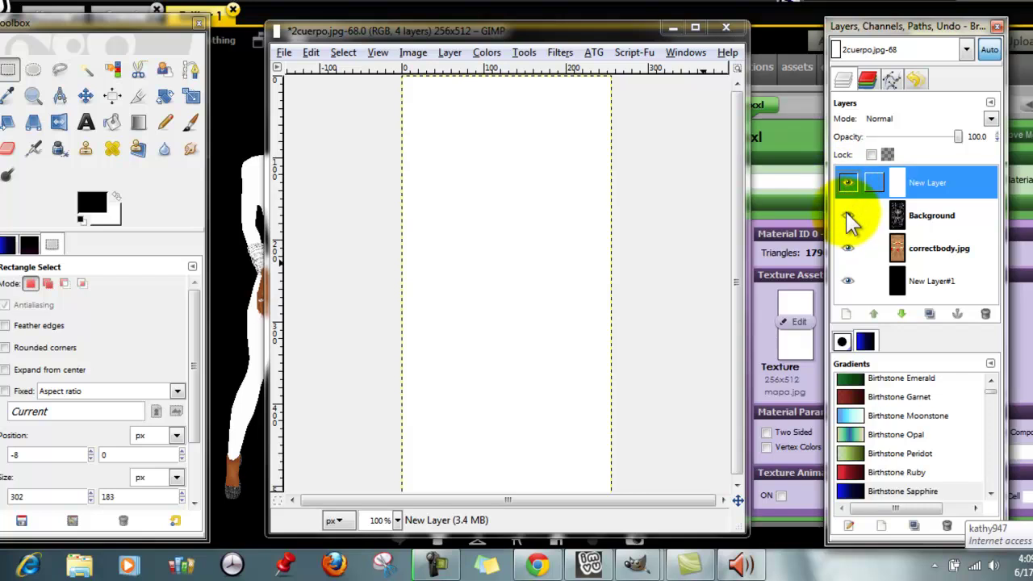
- Check the Background layer's opacity with New Layer hidden, and lower the redisplayed New Layer's opacity to 12.1
left_click(928, 215)
left_click(890, 136)
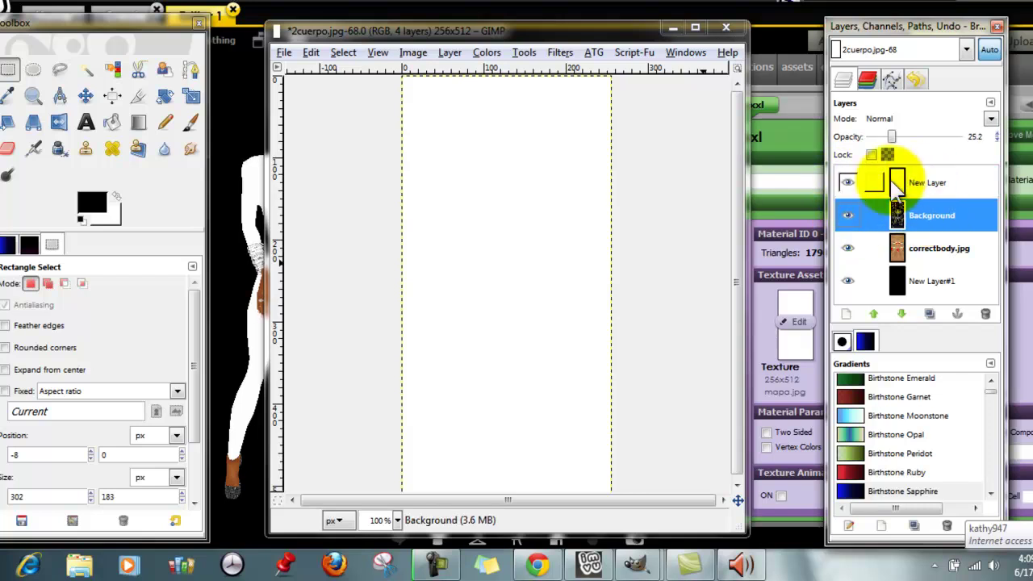
left_click(845, 183)
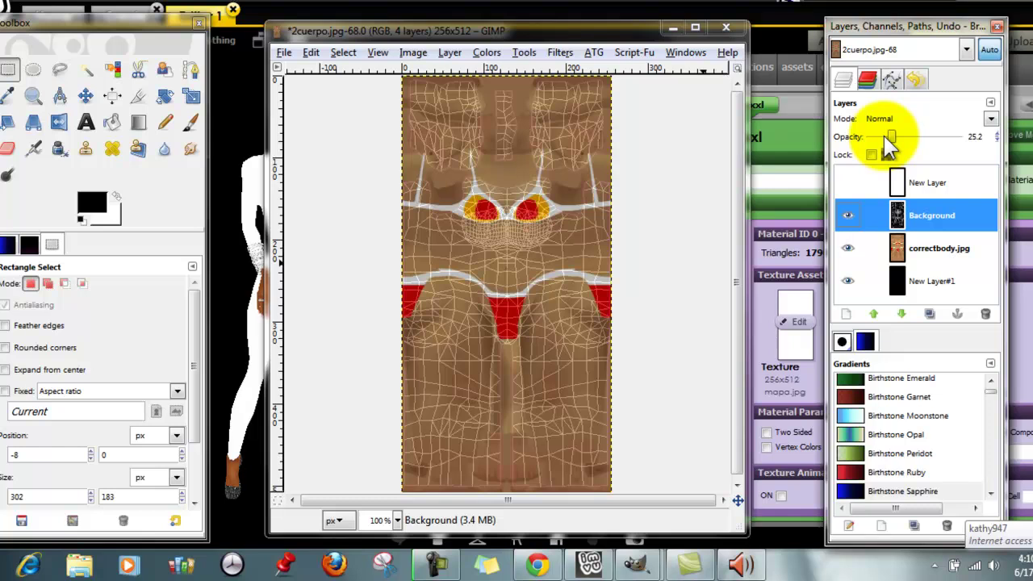
left_click(847, 182)
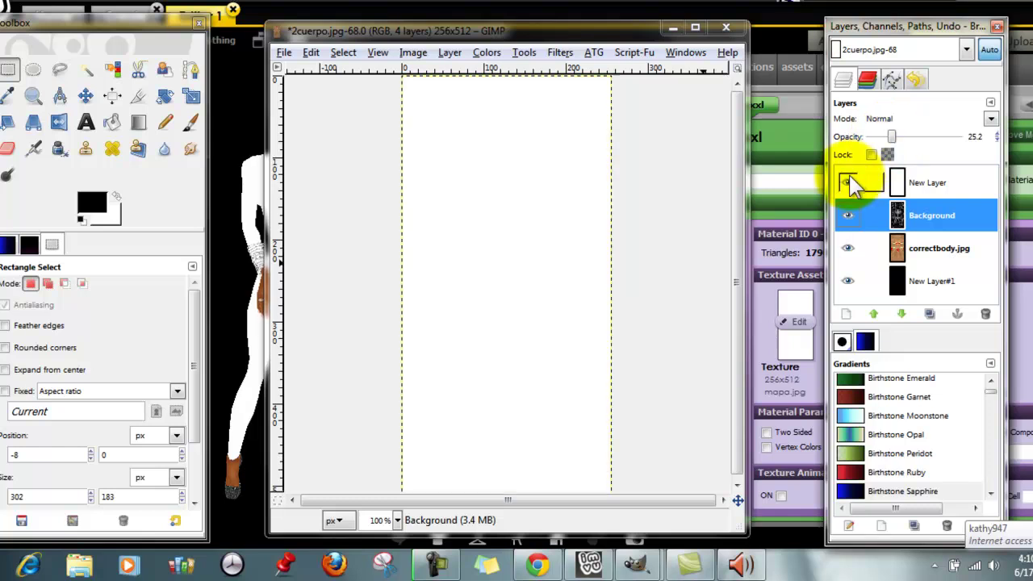
left_click(918, 171)
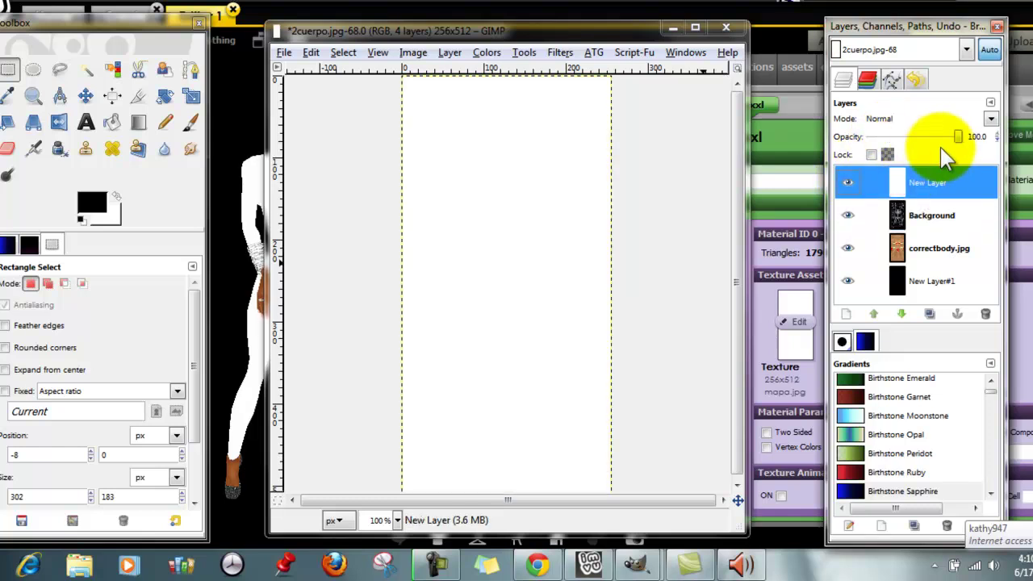
left_click_drag(959, 139, 884, 136)
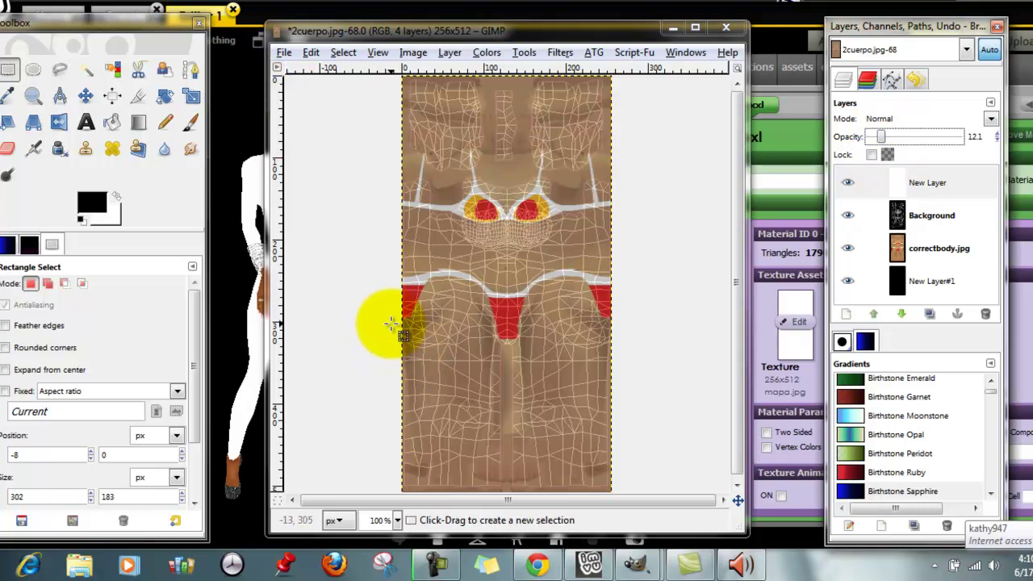
- Clear New Layer across its full width from about 306 px down to the bottom edge and over the top 183 px
left_click_drag(392, 327, 675, 520)
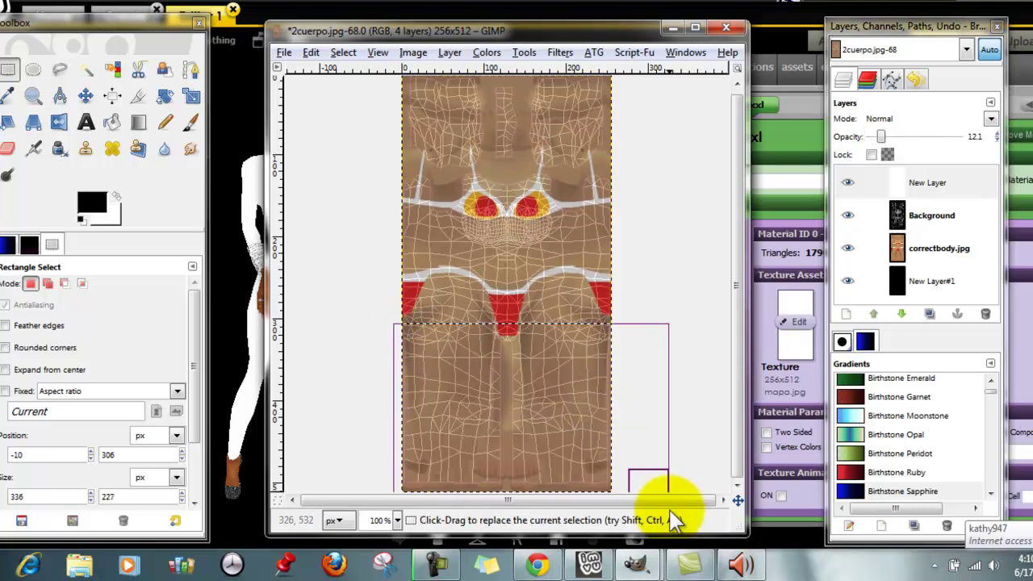
key("ctrl+comma")
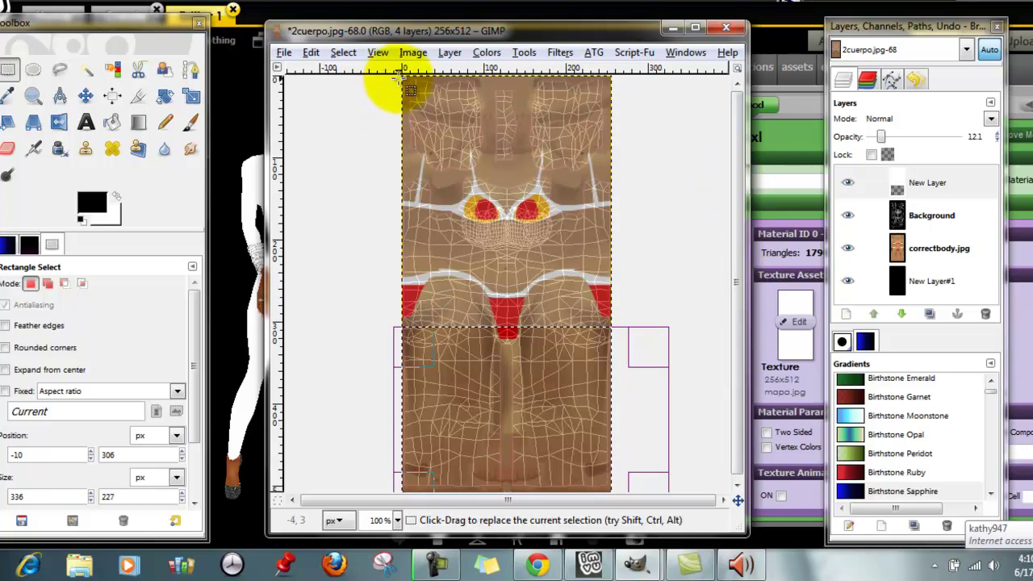
left_click_drag(400, 76, 623, 229)
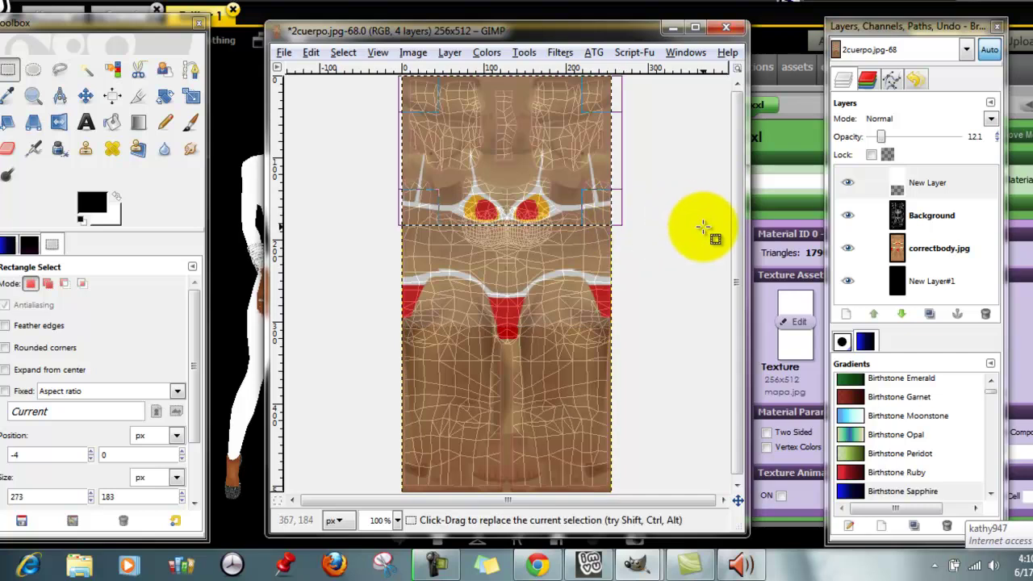
key("ctrl+comma")
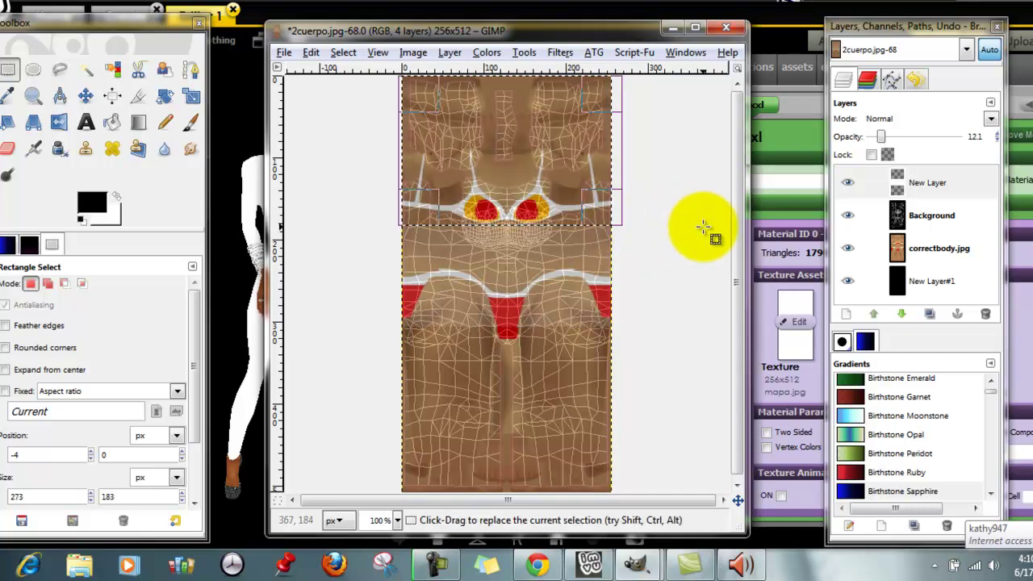
- Hide the Background and correctbody.jpg layers and set New Layer's opacity to 100
left_click(847, 215)
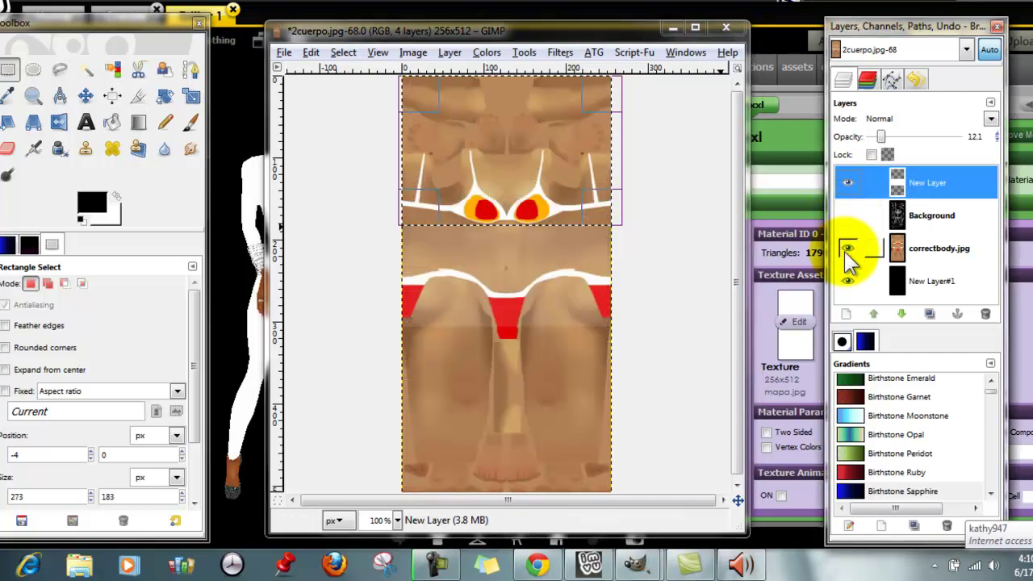
left_click(847, 249)
left_click_drag(895, 137, 964, 142)
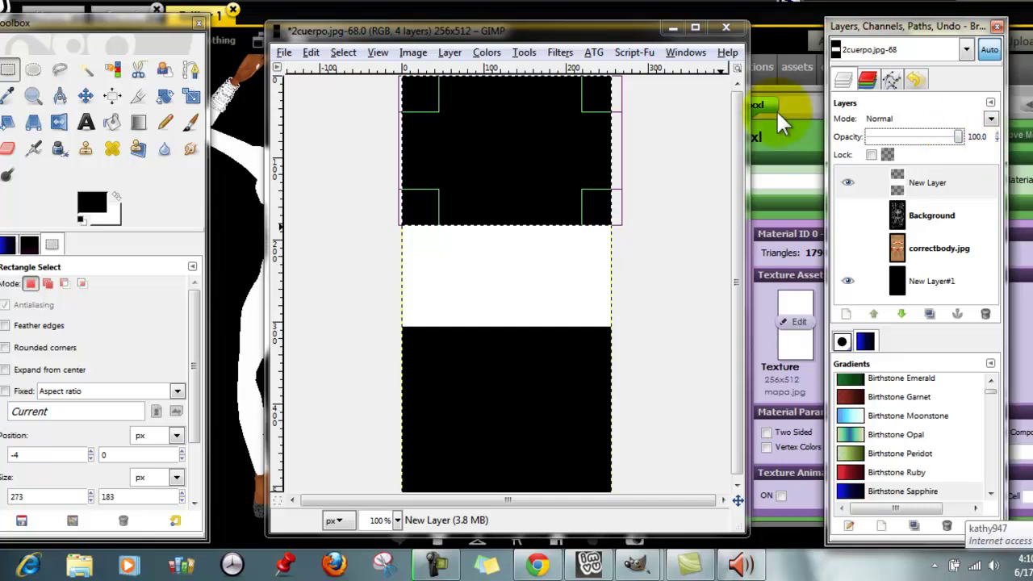
- Save the image under the name tutorial1.jpg in the BMXXL folder, exporting it as a flattened JPEG
left_click(283, 52)
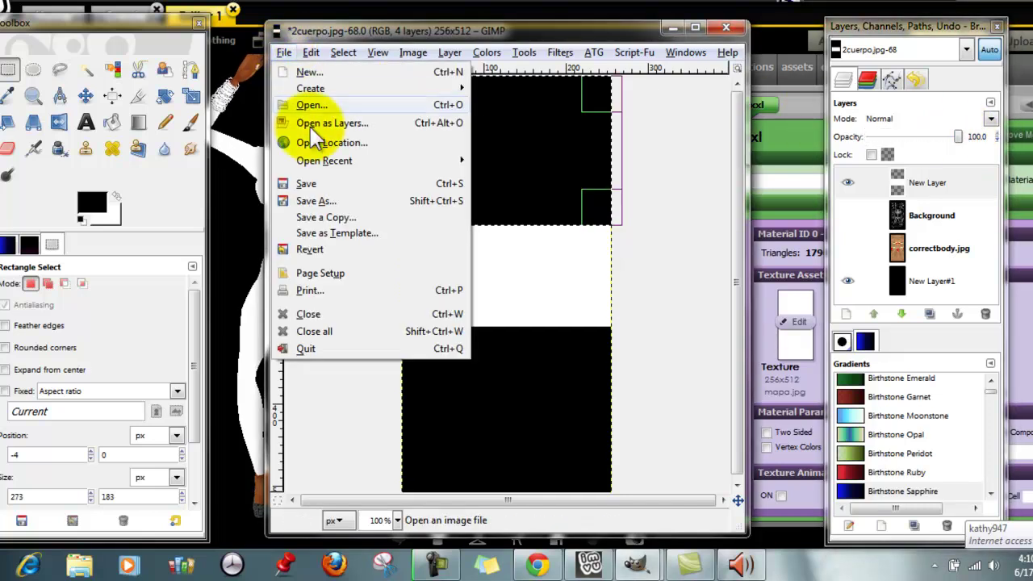
left_click(339, 202)
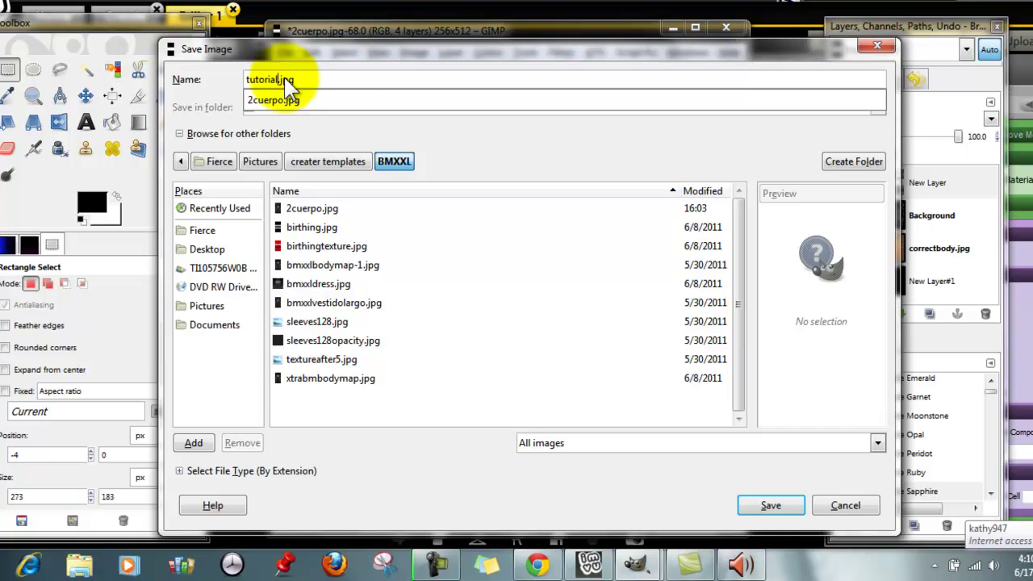
type("tutorial1")
key("Return")
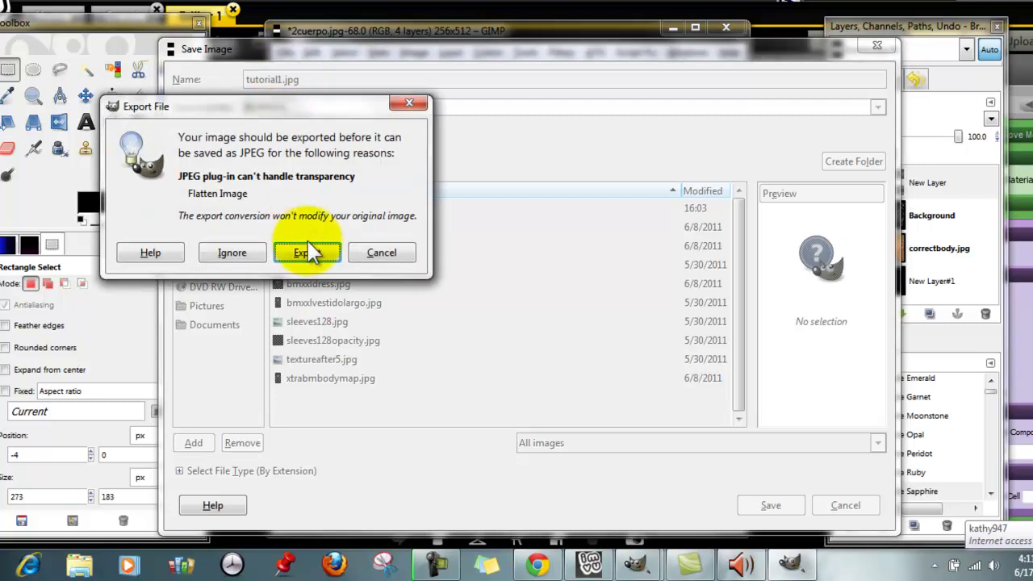
left_click(307, 253)
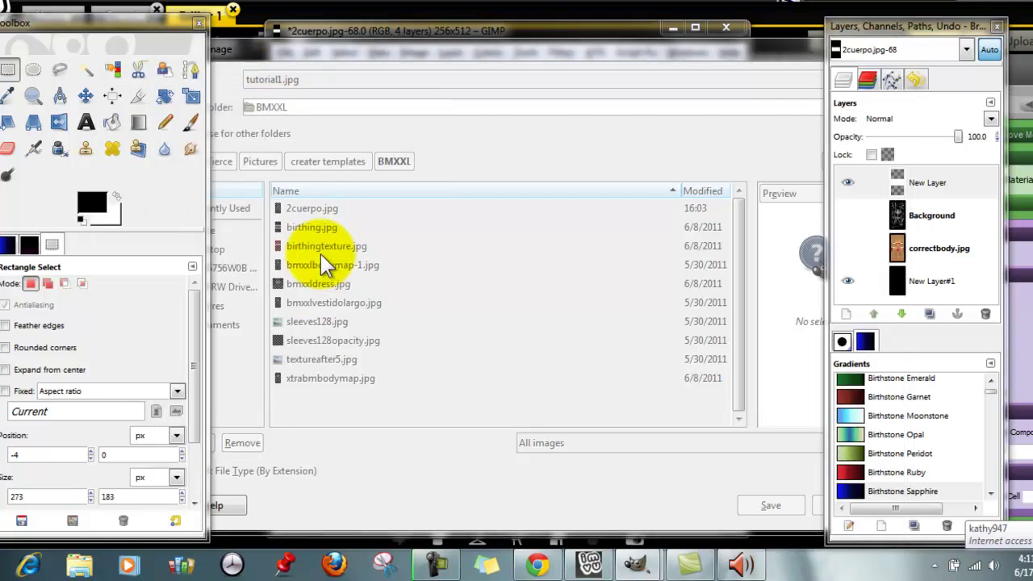
left_click(103, 172)
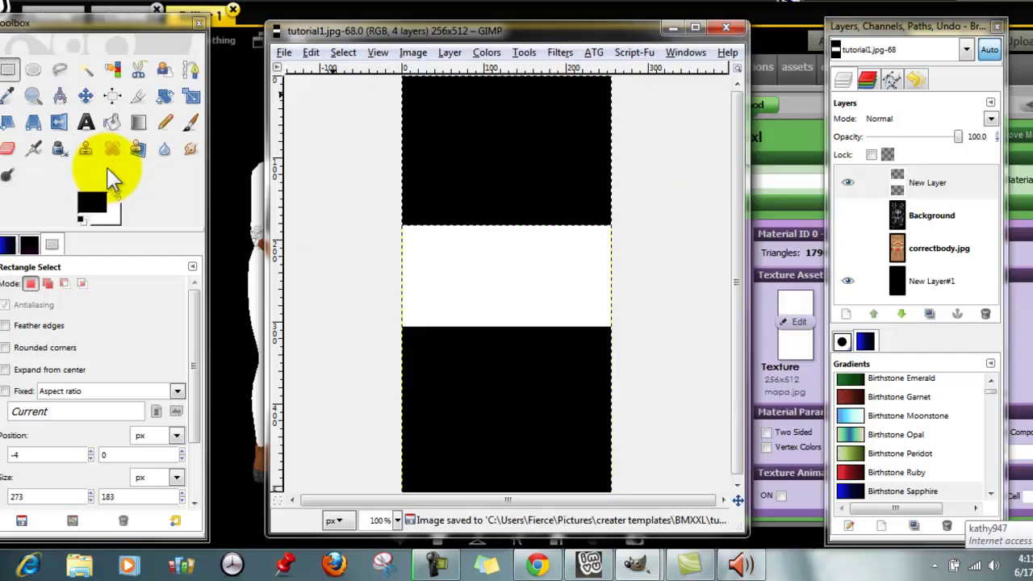
- Switch to the IMVU editor, load tutorial1 from creater templates/BMXXL as material 00's Opacity Map, and apply the changes
left_click(237, 122)
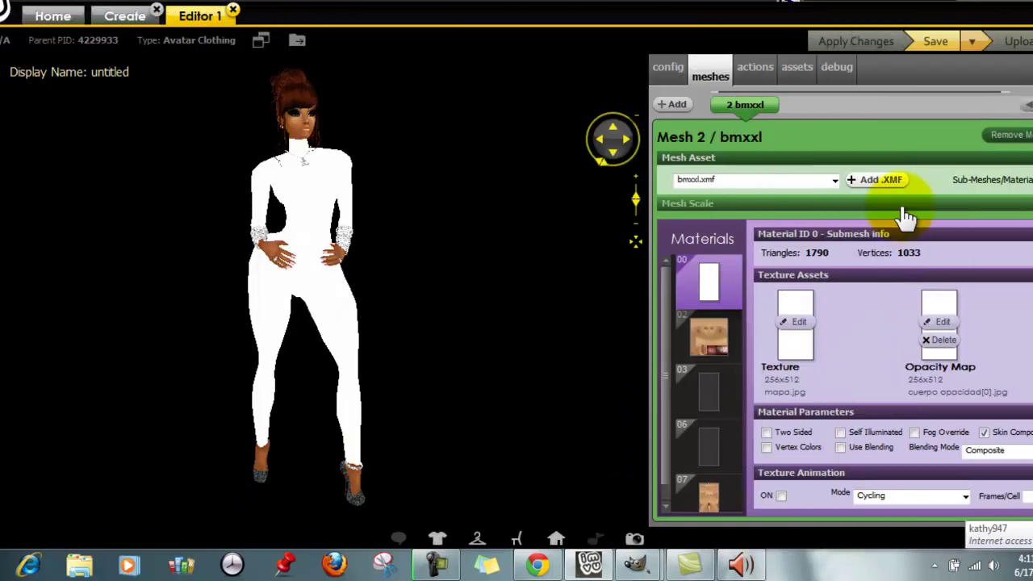
left_click(941, 322)
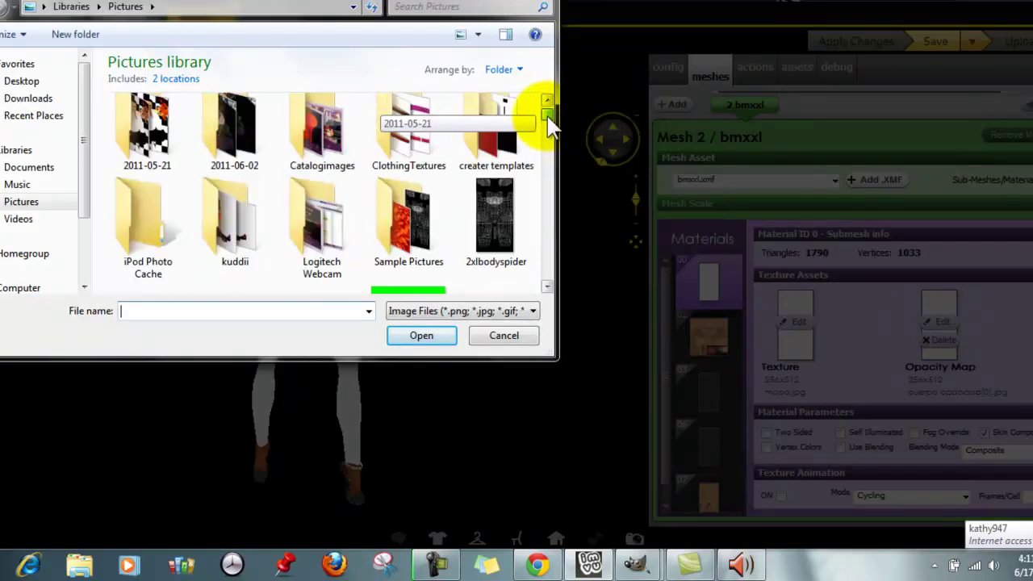
double_click(504, 145)
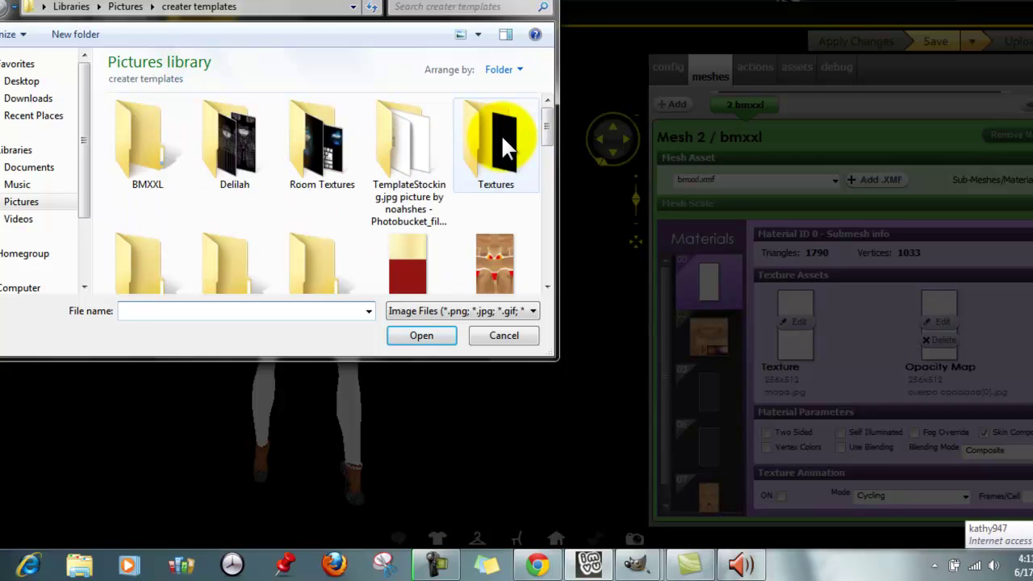
mouse_move(547, 139)
left_mouse_down()
mouse_move(539, 273)
mouse_move(540, 130)
left_mouse_up()
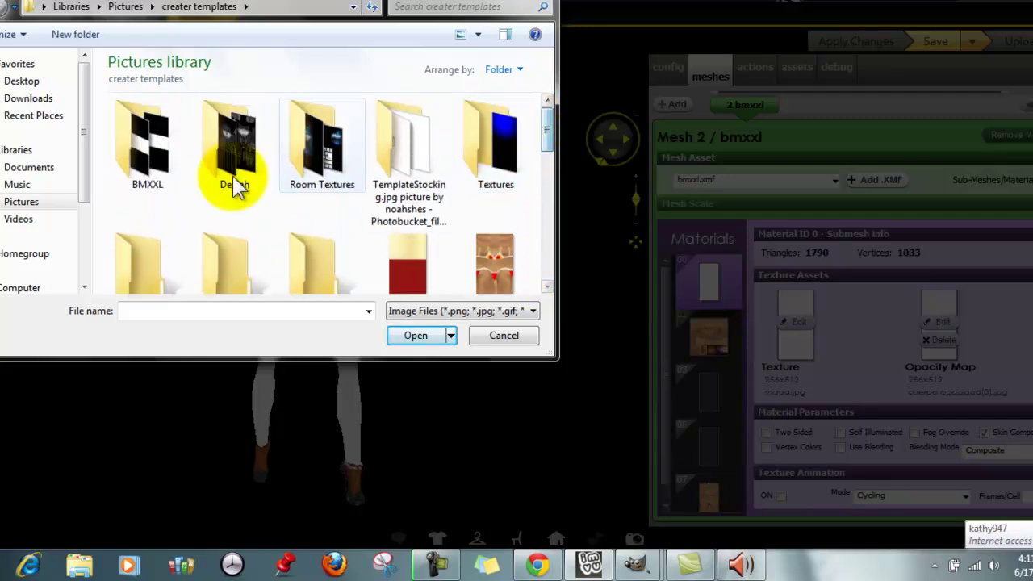
left_click(171, 172)
double_click(176, 180)
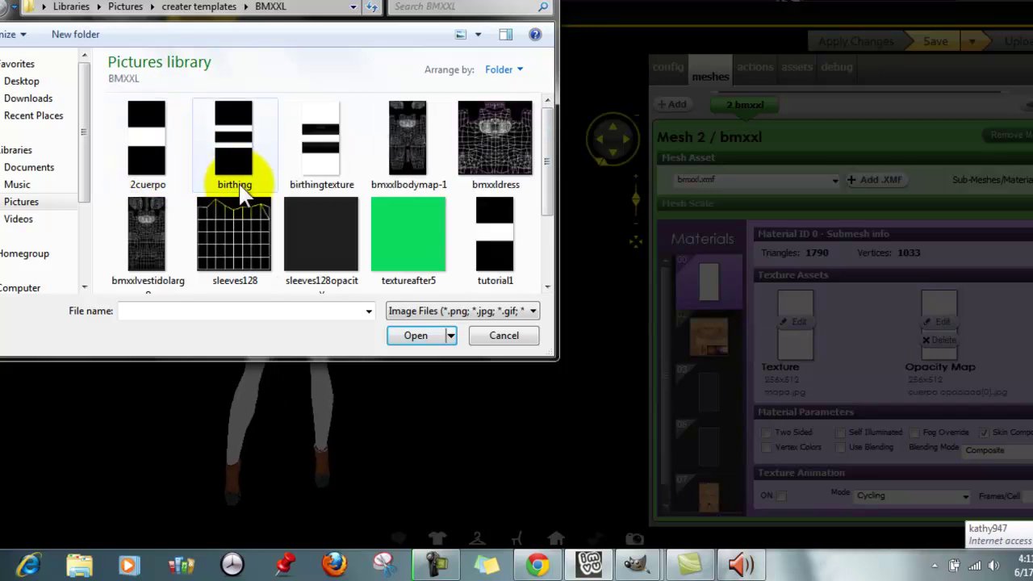
left_click(484, 240)
left_click(410, 335)
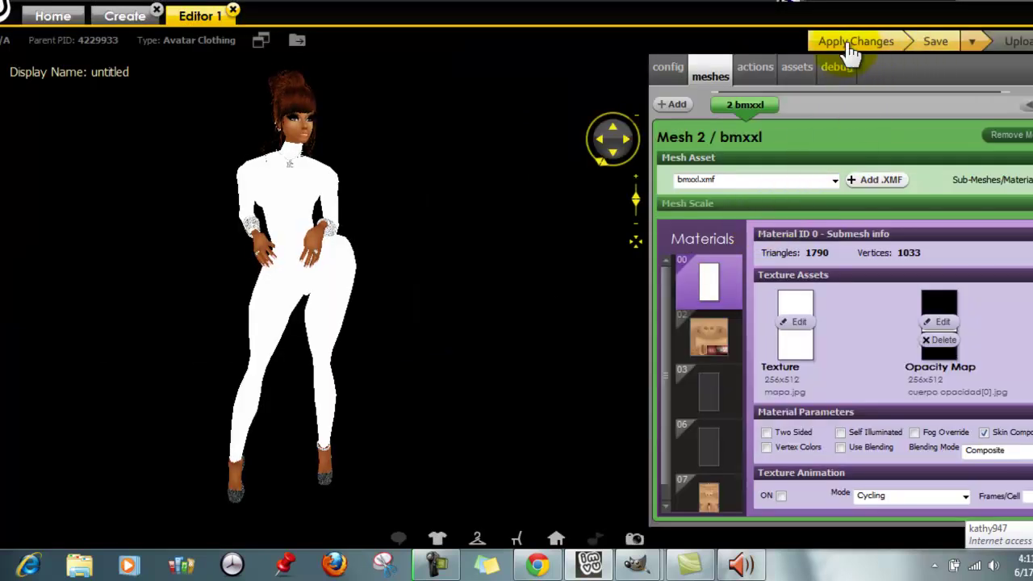
left_click(844, 41)
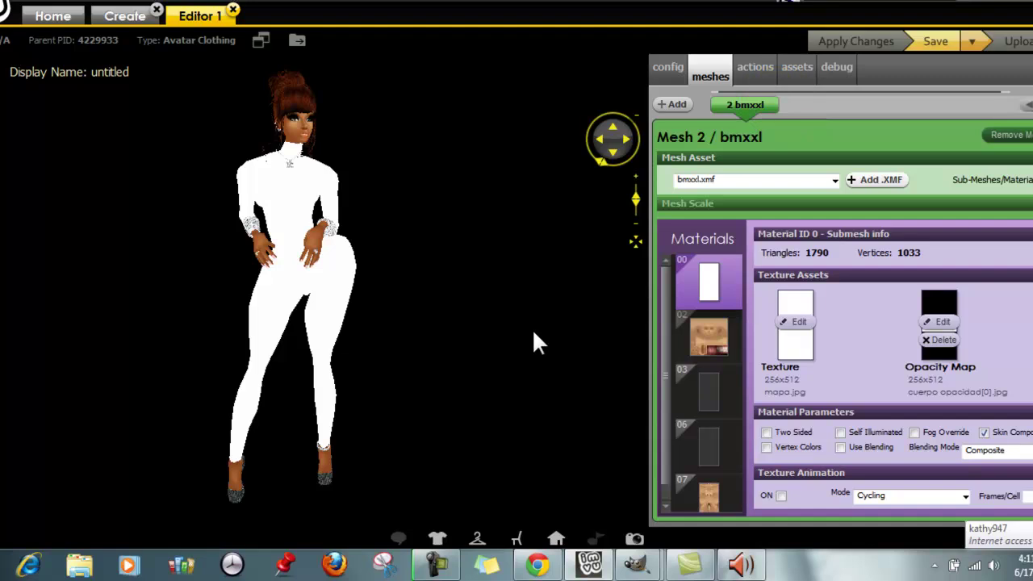
- Switch to tutorial1.jpg in GIMP, lower New Layer's opacity to 29, and show the Background and correctbody.jpg layers
mouse_move(496, 350)
left_mouse_down()
mouse_move(249, 300)
mouse_move(504, 347)
left_mouse_up()
scroll(505, 347, "up", 5)
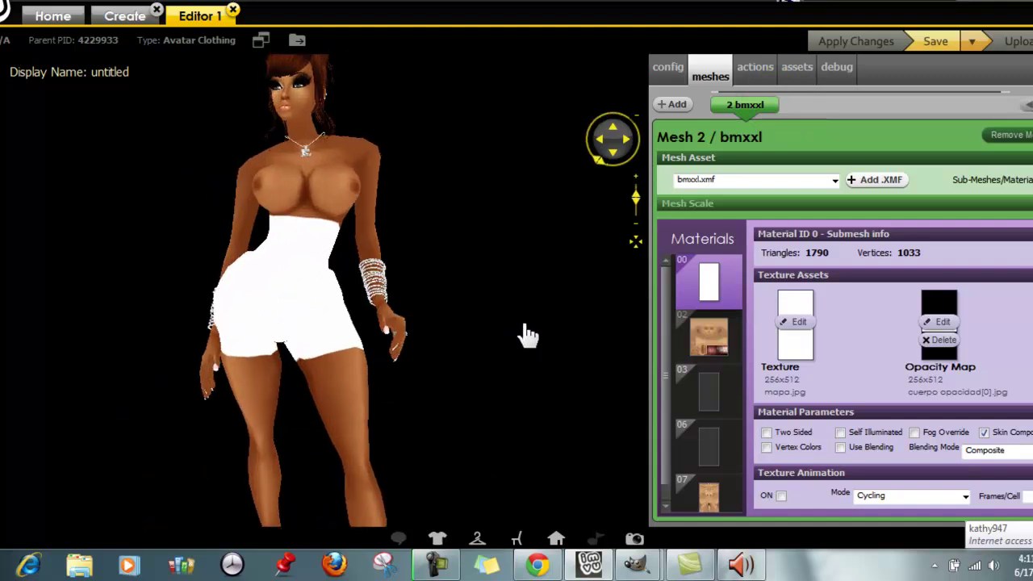
scroll(525, 337, "down", 8)
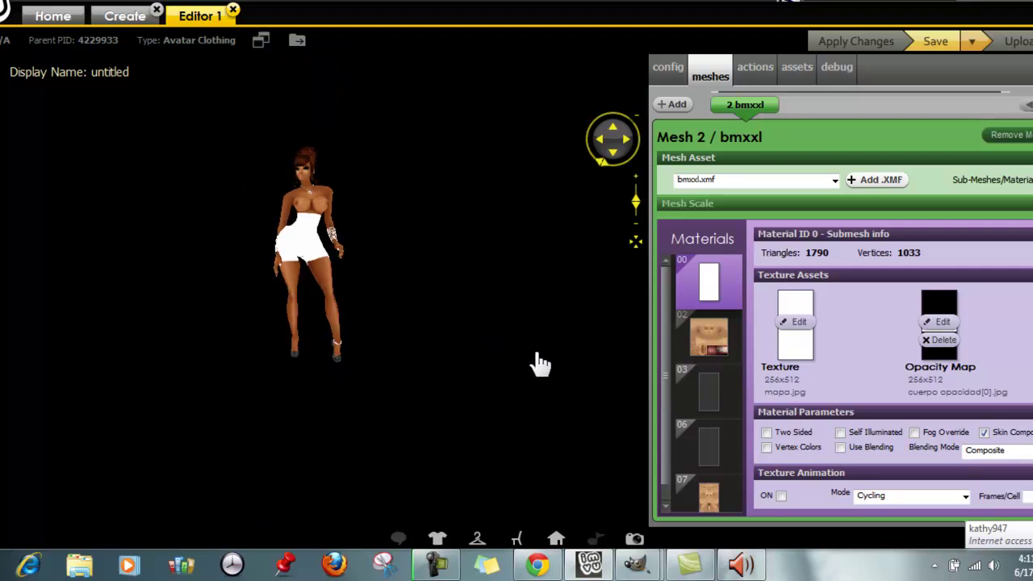
scroll(498, 242, "up", 3)
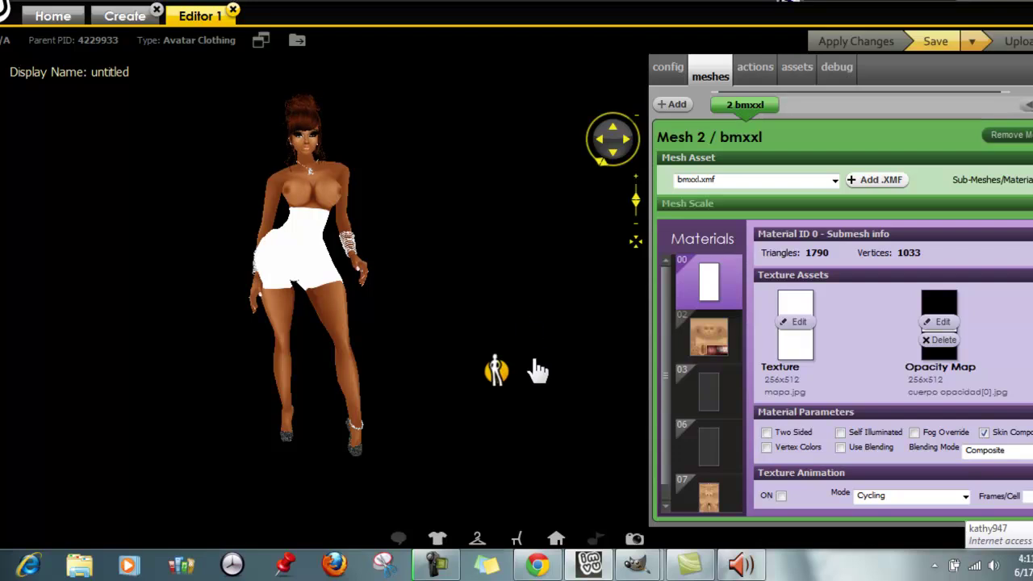
mouse_move(641, 567)
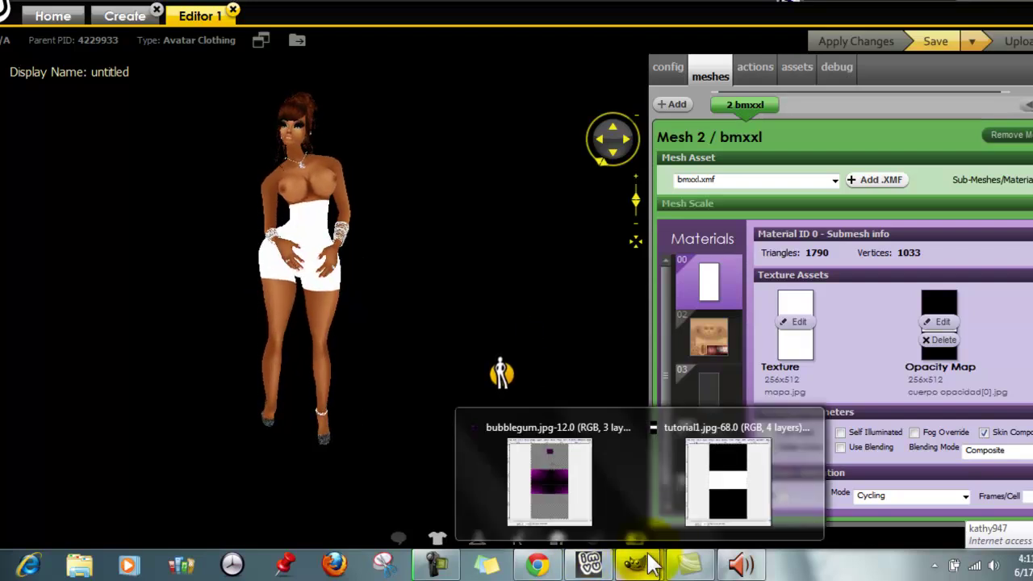
left_click(669, 498)
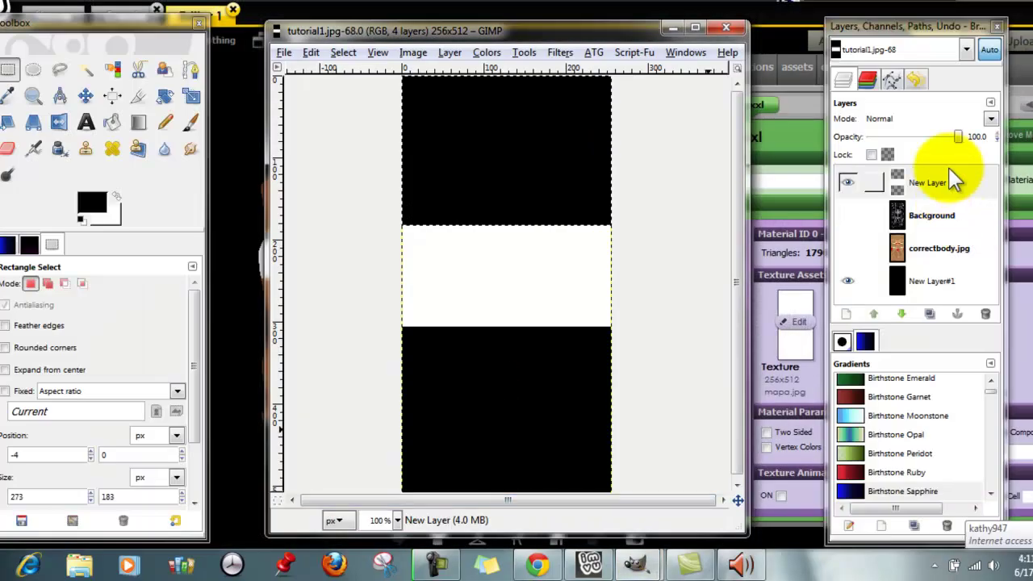
left_click_drag(958, 139, 895, 139)
left_click(848, 216)
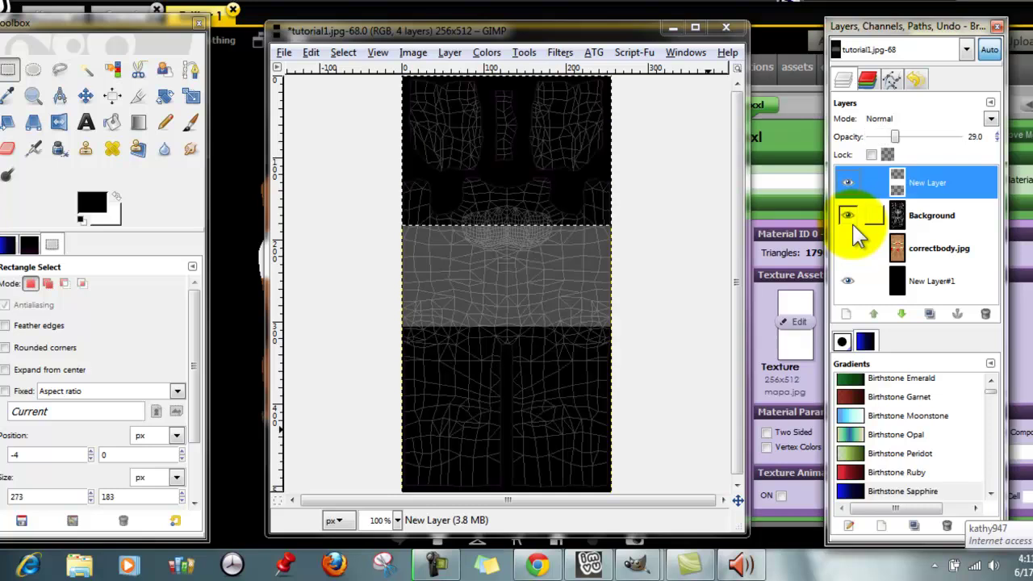
left_click(848, 247)
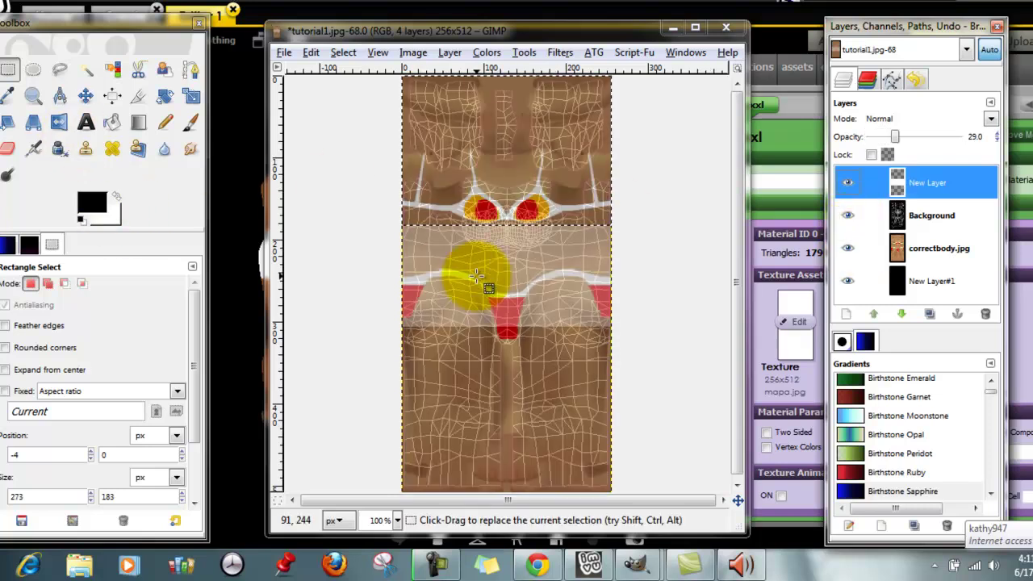
- Fill a full-width band of New Layer, about 59 px tall starting at y 161, with white (ffffff)
left_click_drag(401, 207, 624, 252)
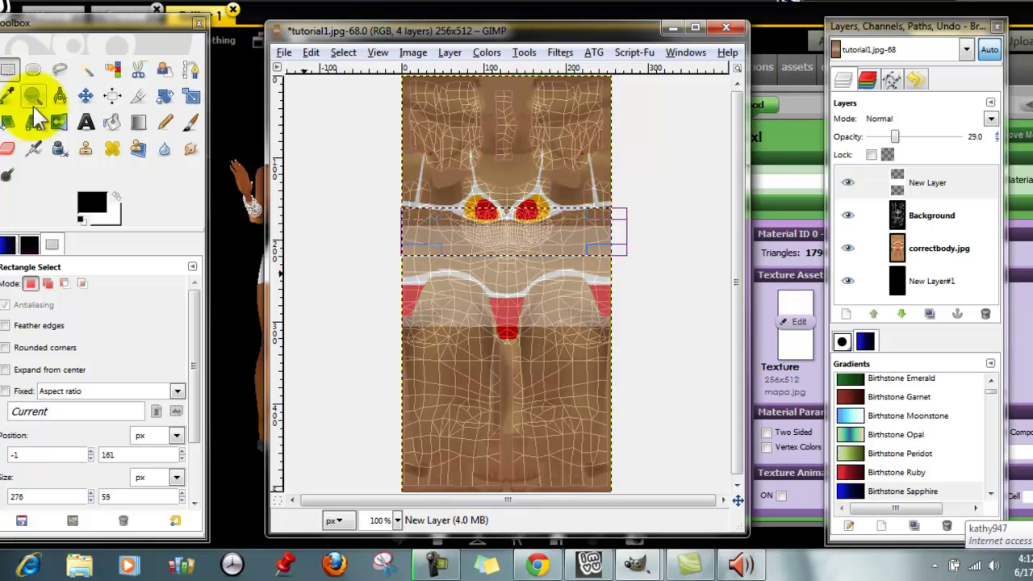
left_click(113, 125)
left_click(104, 203)
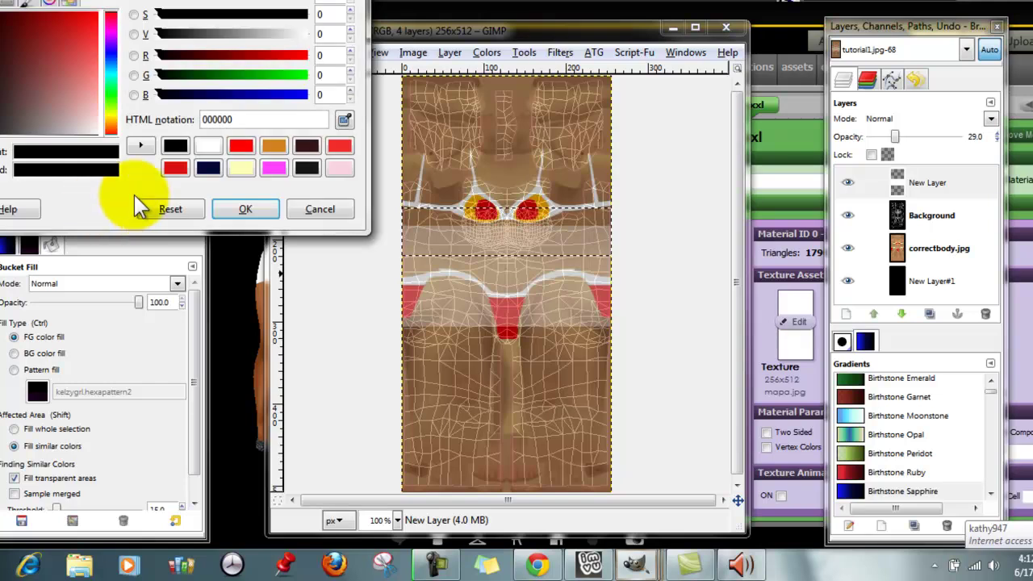
left_click(207, 147)
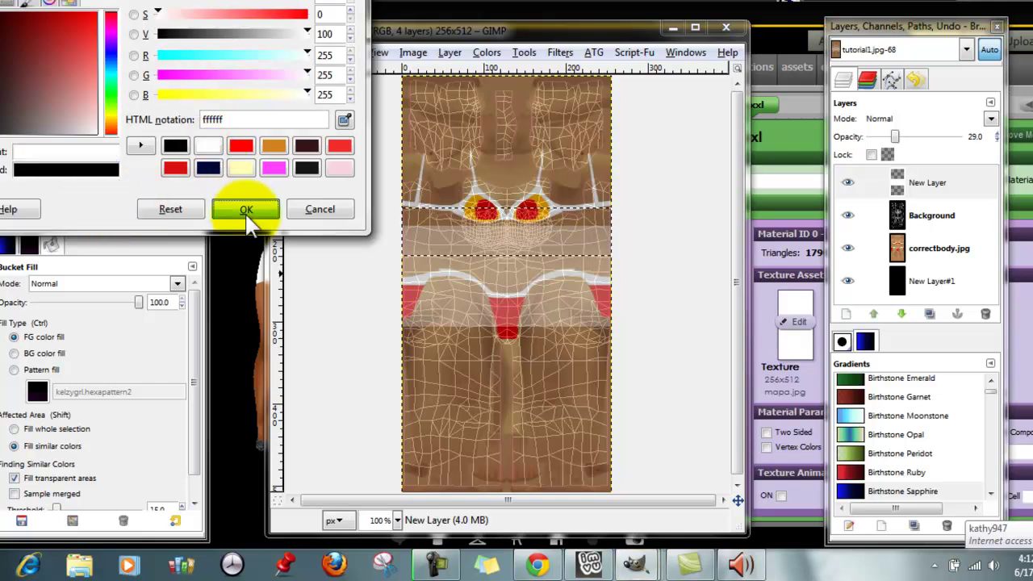
left_click(247, 210)
left_click(481, 213)
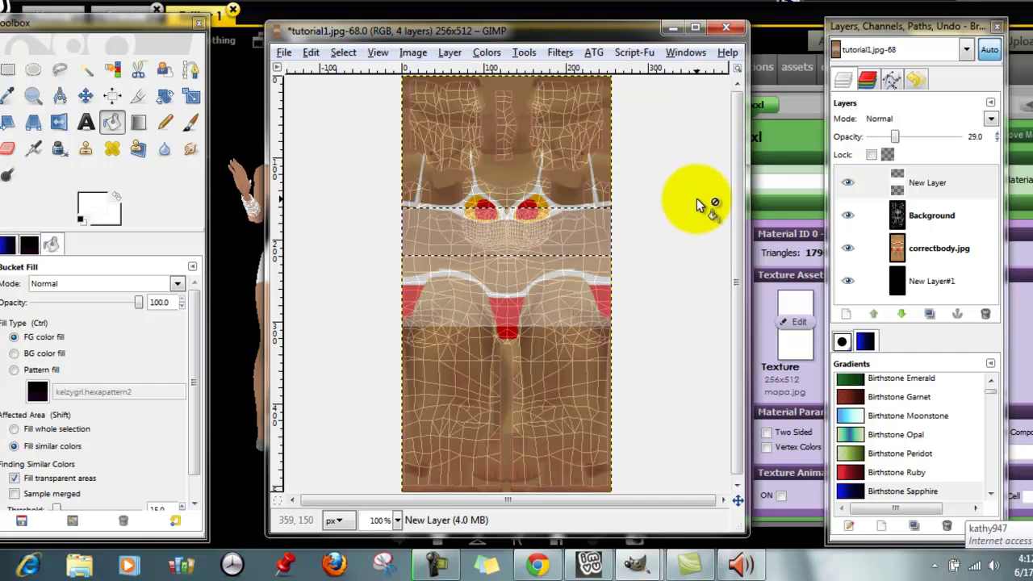
- Export tutorial1.jpg again as a flattened JPEG, with Background and correctbody.jpg hidden and New Layer at 100 opacity
left_click(847, 248)
left_click_drag(890, 139, 981, 133)
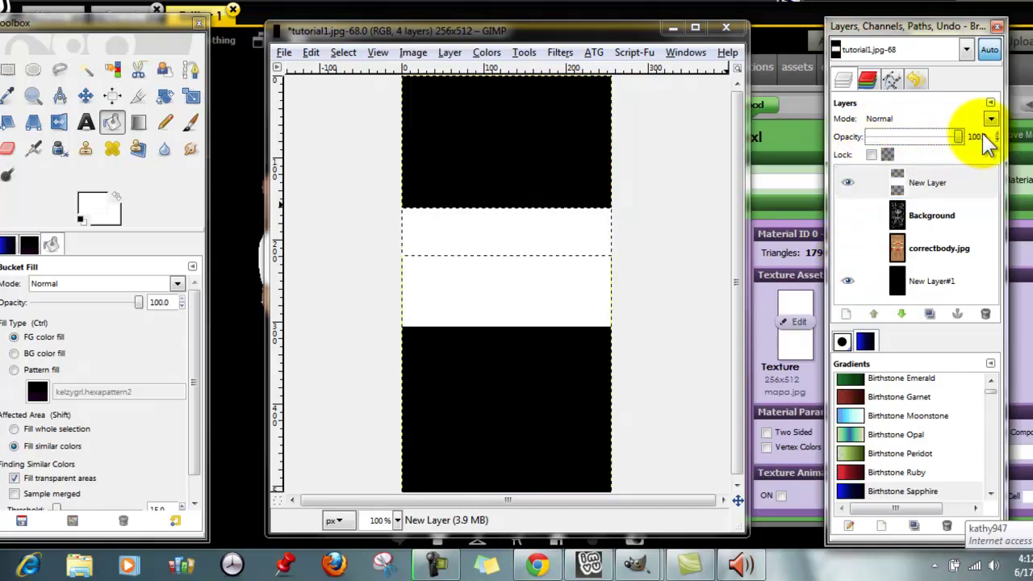
key("ctrl+s")
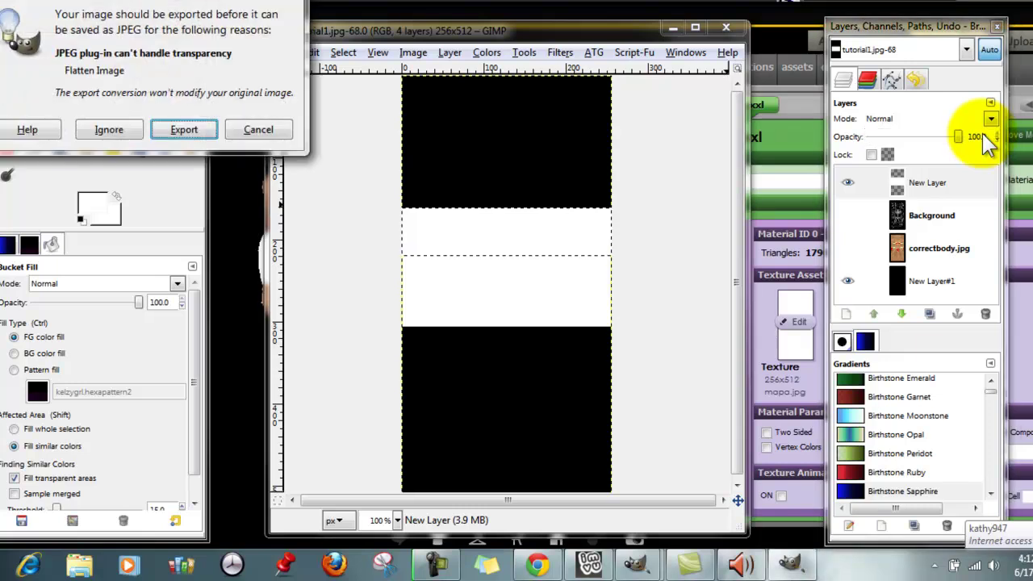
key("Return")
left_click(243, 111)
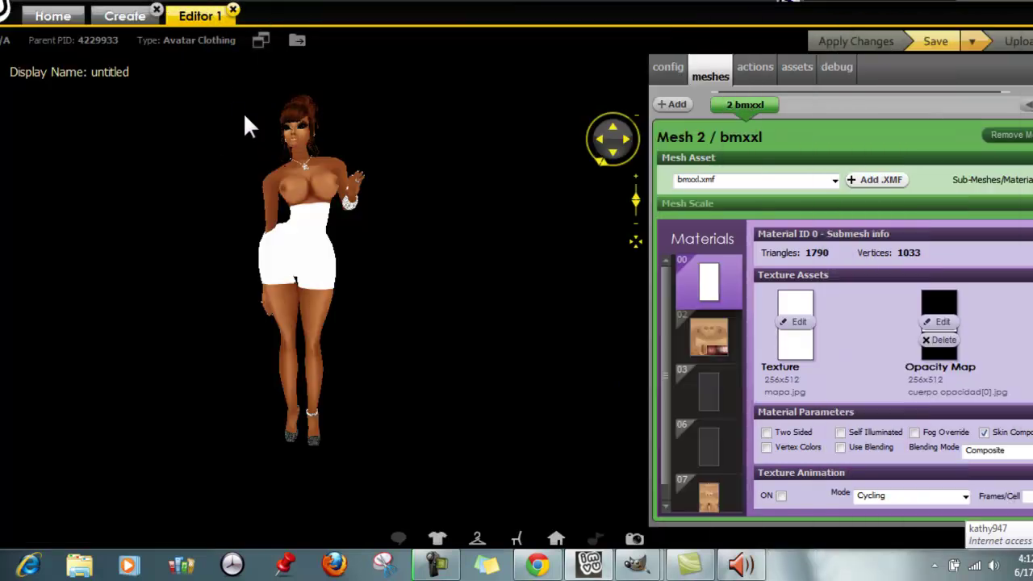
- In the IMVU editor, reload tutorial1 from the BMXXL folder as material 00's Opacity Map and apply the changes
left_click(938, 319)
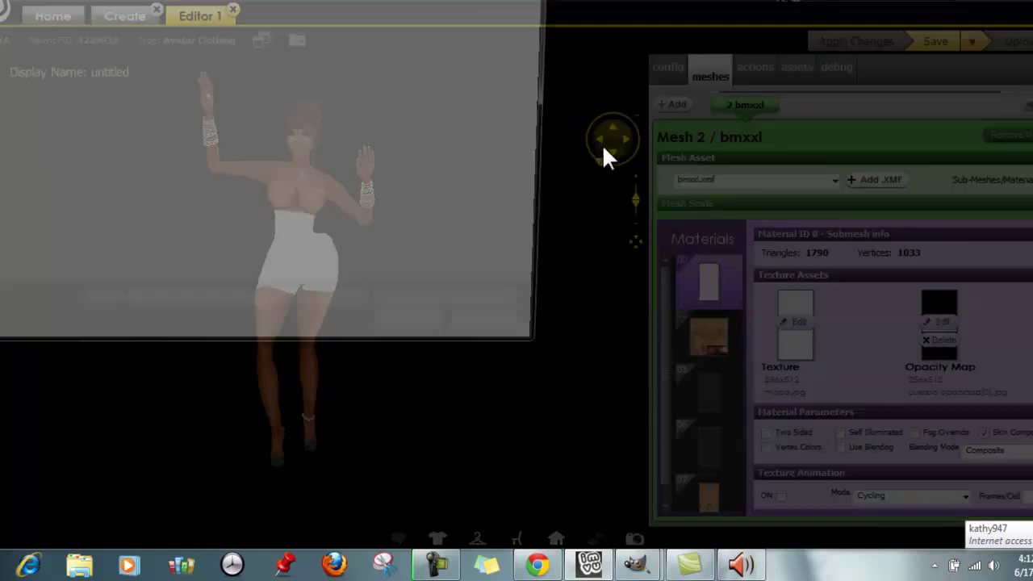
left_click(540, 121)
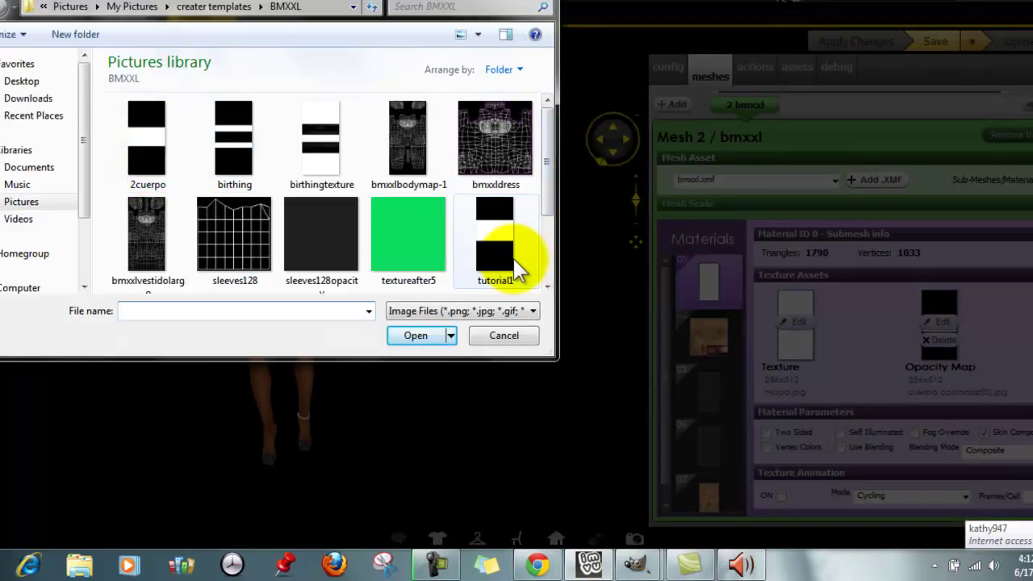
left_click(516, 266)
left_click(424, 336)
left_click(424, 334)
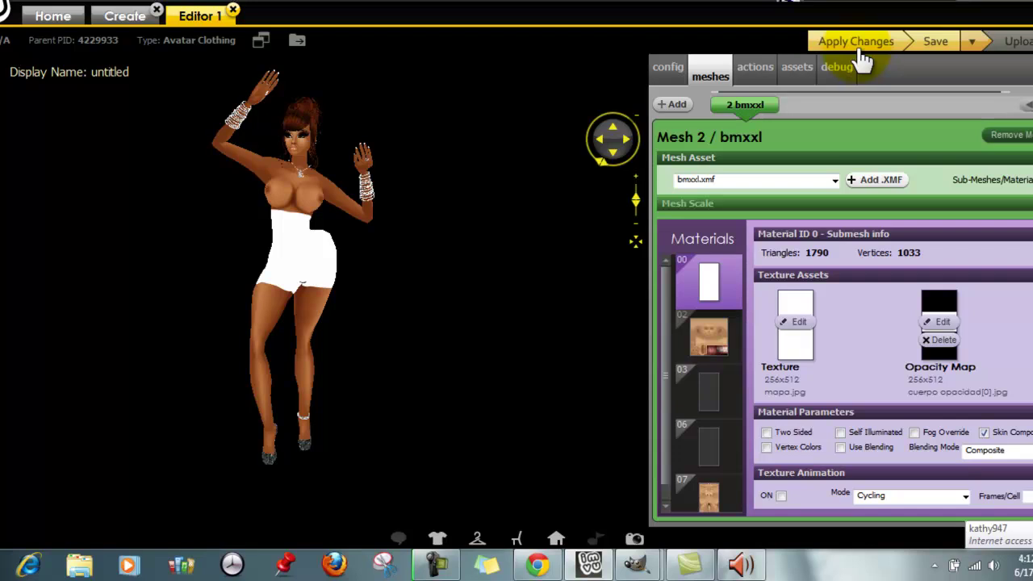
left_click(855, 46)
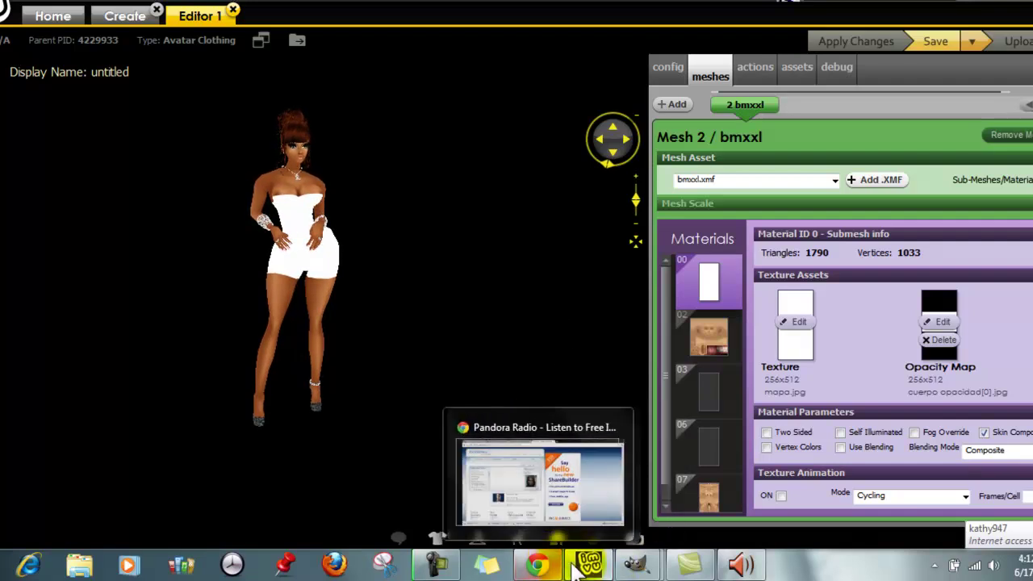
- Return to tutorial1.jpg in GIMP, show the Background and correctbody.jpg layers, and reduce New Layer's opacity to 29.9
mouse_move(637, 563)
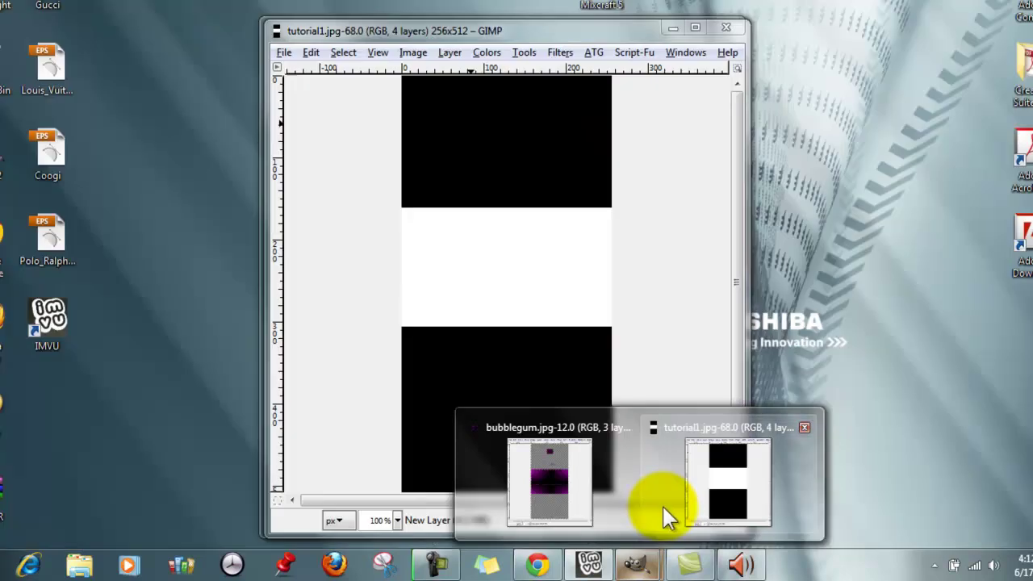
left_click(665, 516)
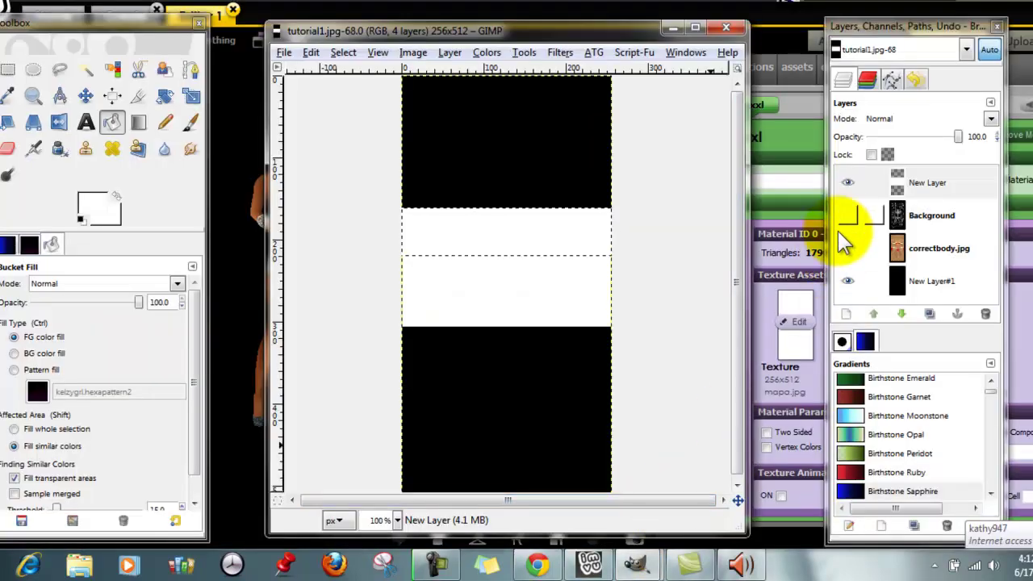
left_click_drag(958, 139, 887, 148)
left_click(847, 215)
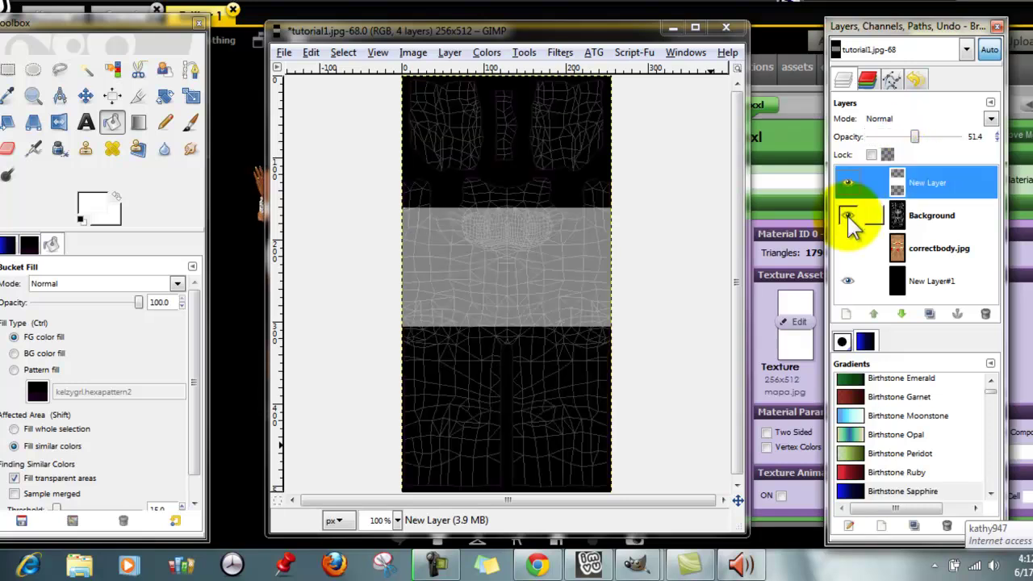
left_click(847, 247)
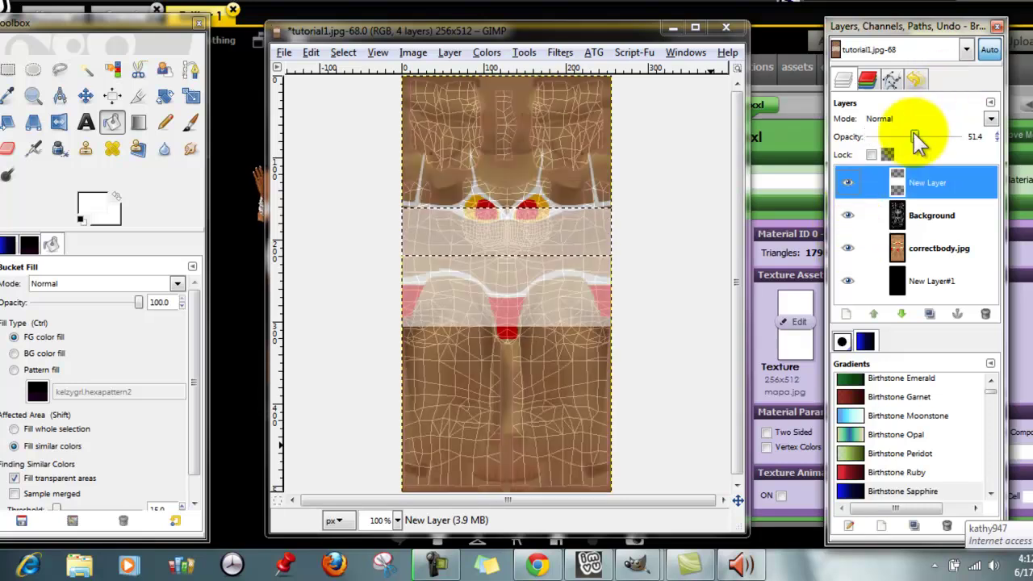
left_click_drag(917, 135, 898, 135)
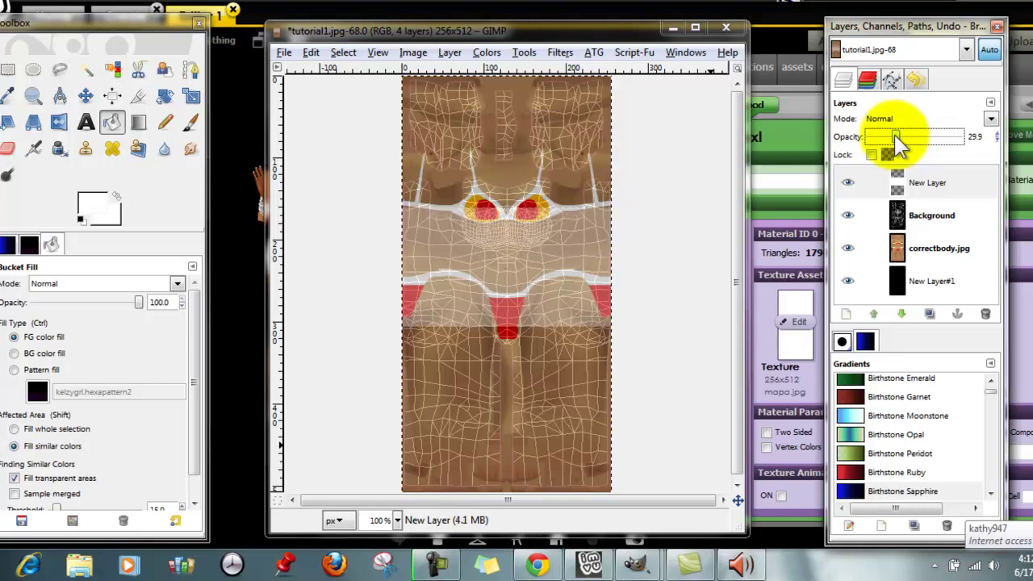
- Stroke a straight solid white path on New Layer along the outer left strap, from about (28, 96) to (15, 170)
left_click(198, 73)
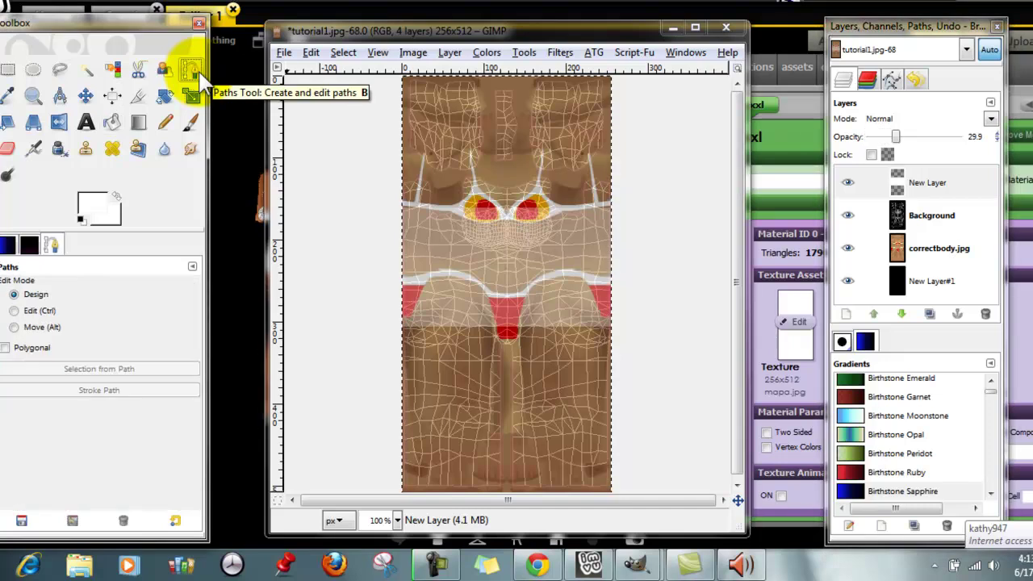
left_click(424, 153)
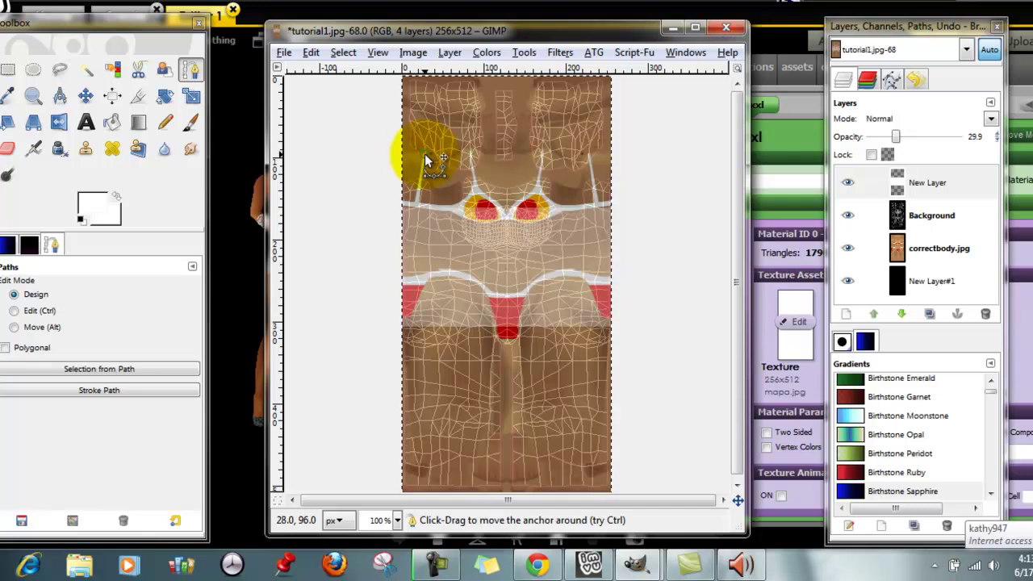
left_click(414, 211)
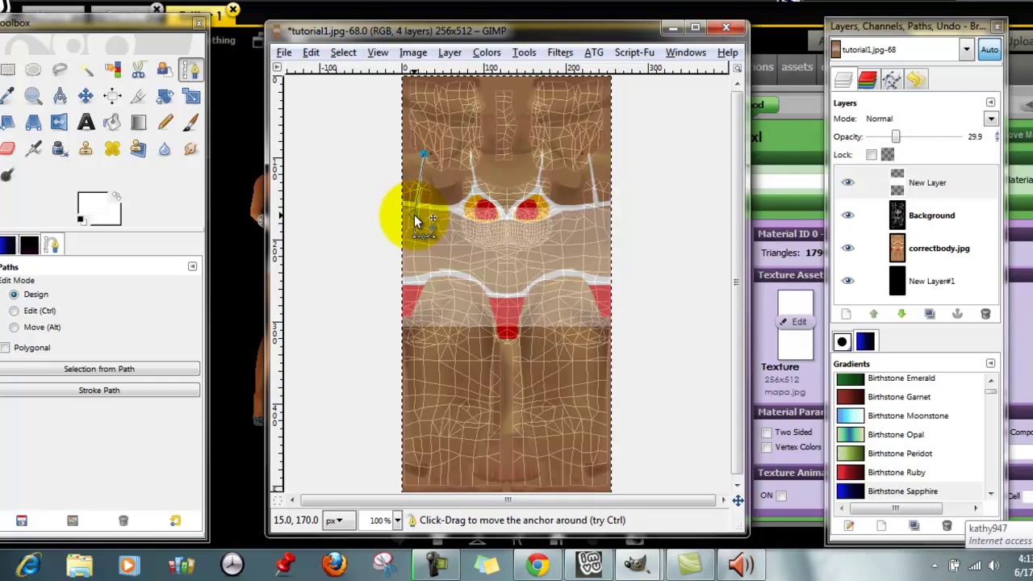
left_click(140, 391)
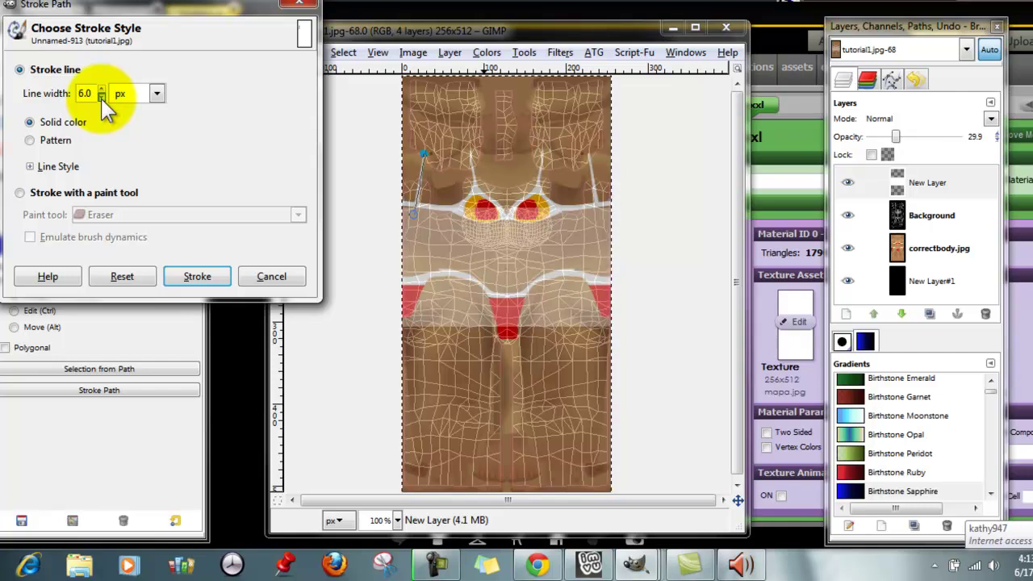
left_click(198, 284)
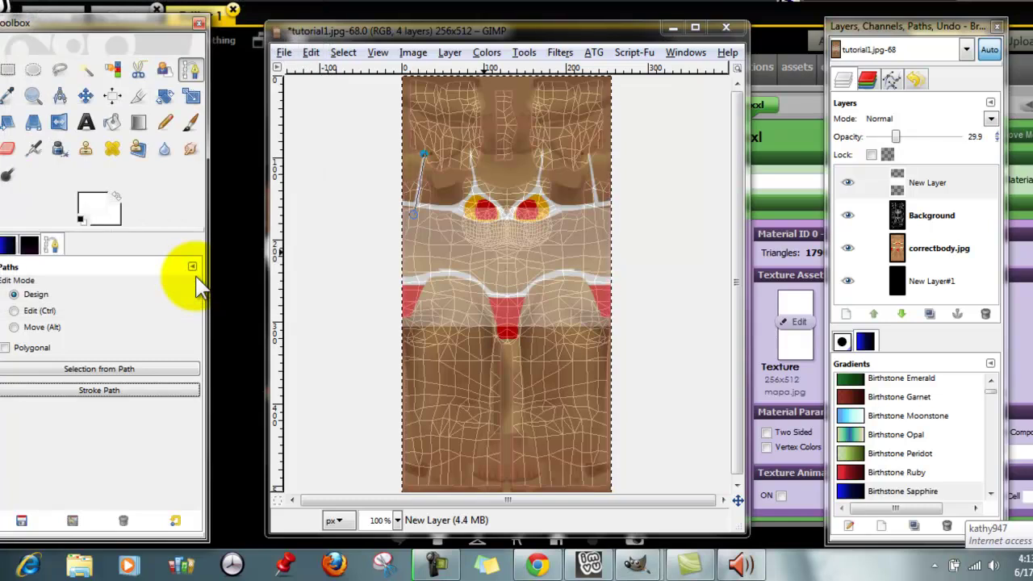
key("Escape")
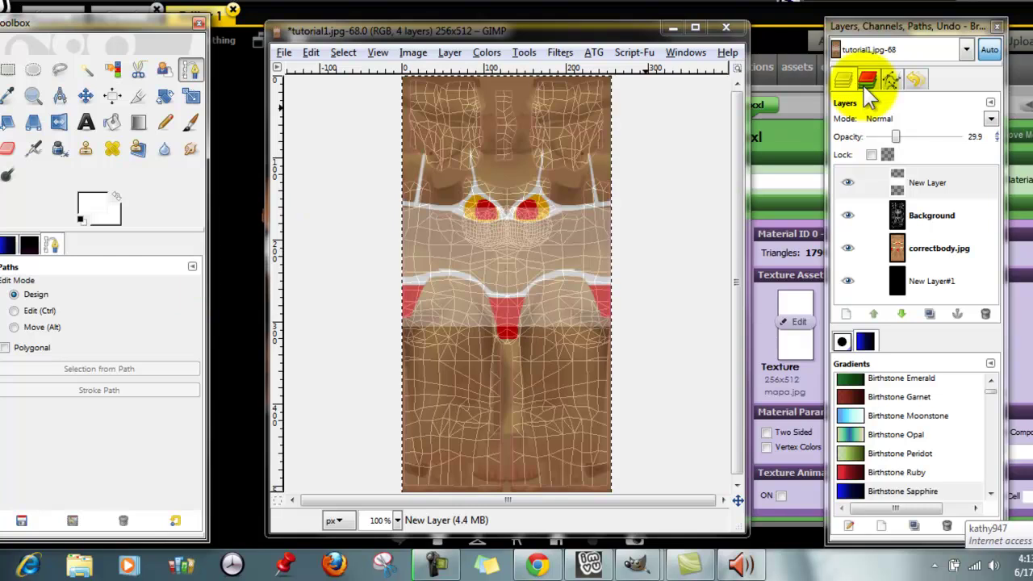
- Raise New Layer's opacity to 65.4 and stroke a straight white path along the outer right strap
left_click_drag(894, 135, 932, 143)
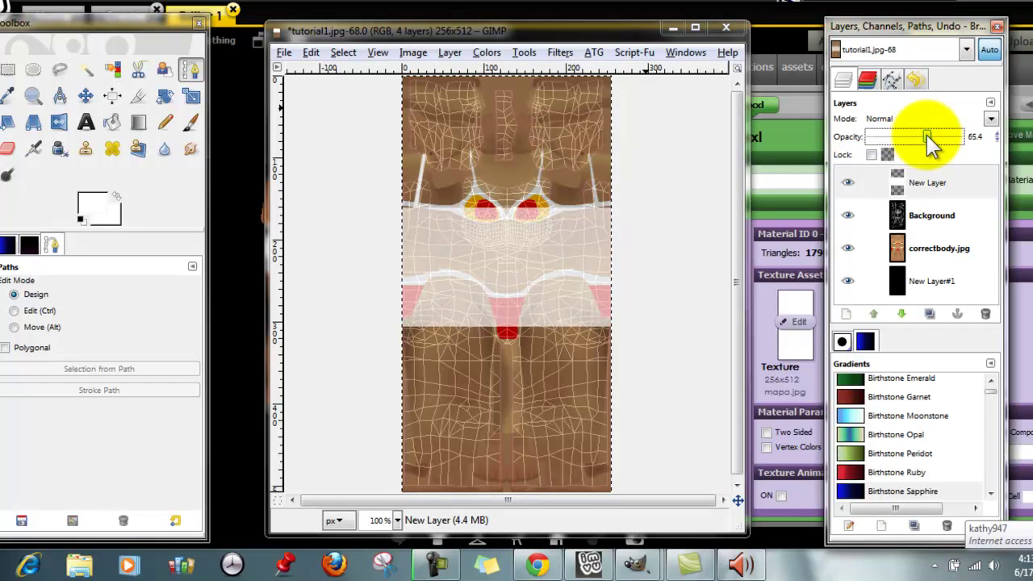
left_click(588, 153)
left_click_drag(593, 171, 599, 213)
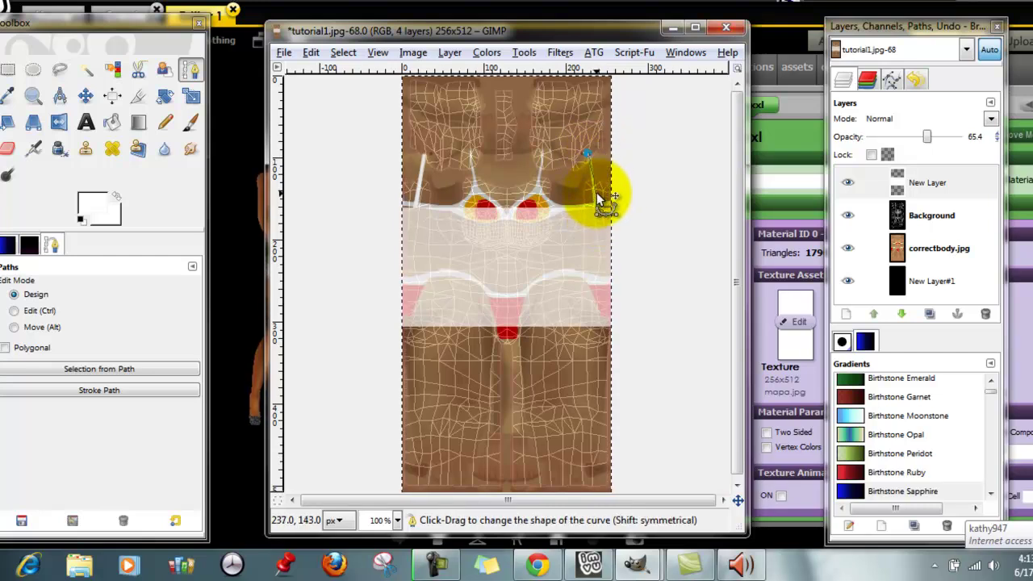
left_click(597, 199)
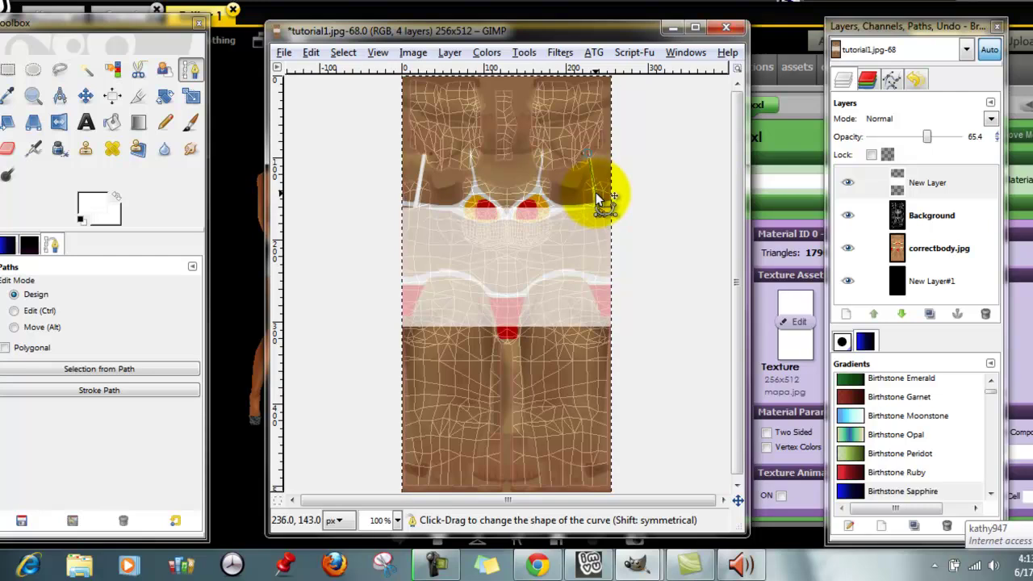
left_click(132, 385)
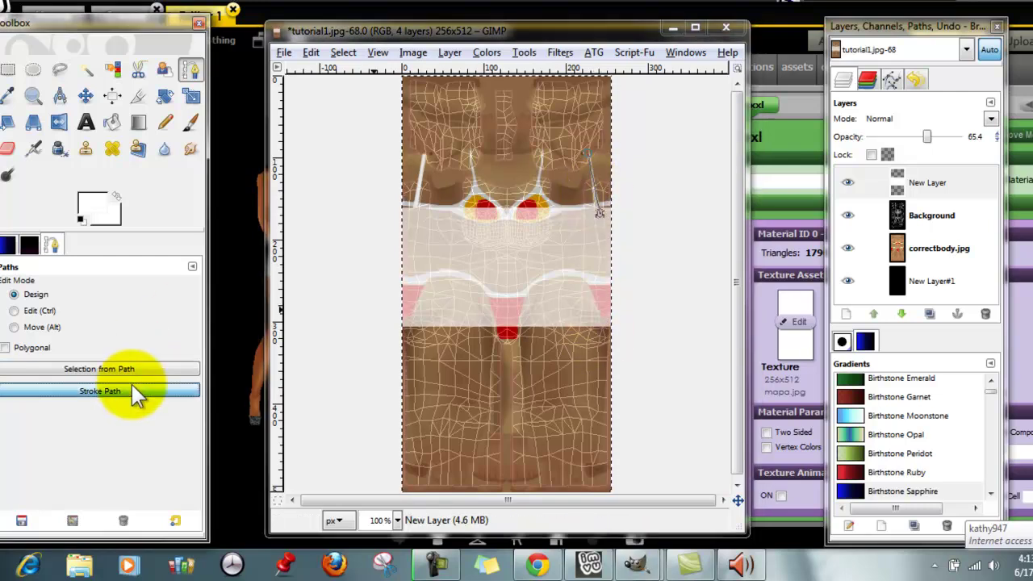
left_click(219, 295)
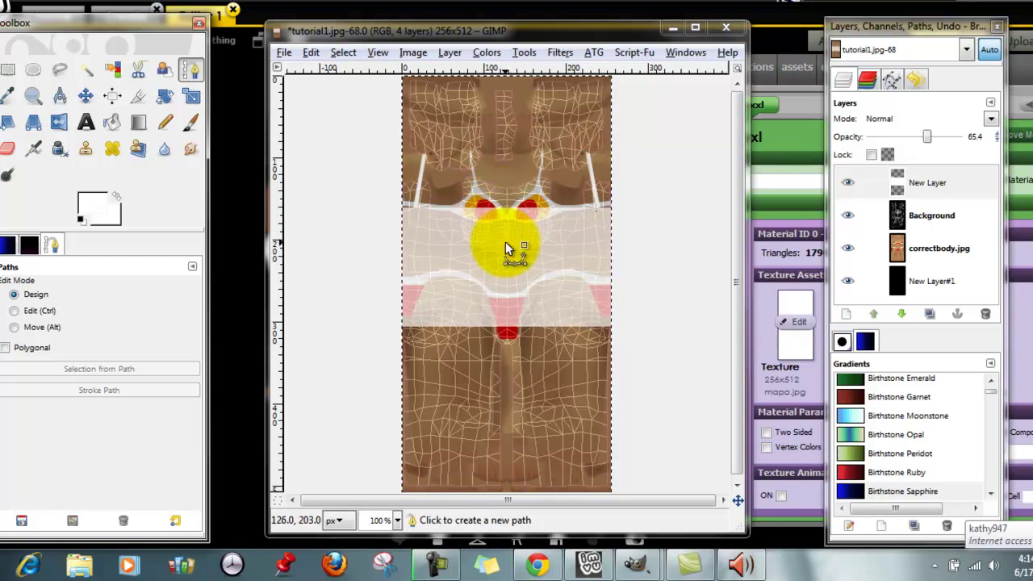
- Stroke a straight 5 px solid white path on New Layer along the inner left strap, from about (83, 92) to (99, 176)
left_click(472, 155)
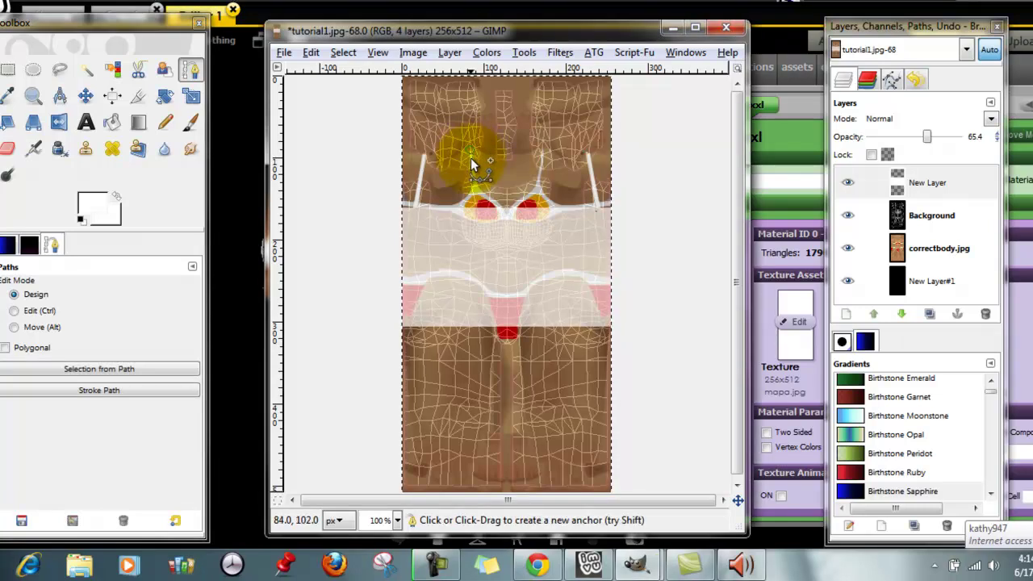
left_click(486, 220)
left_click_drag(488, 225, 483, 205)
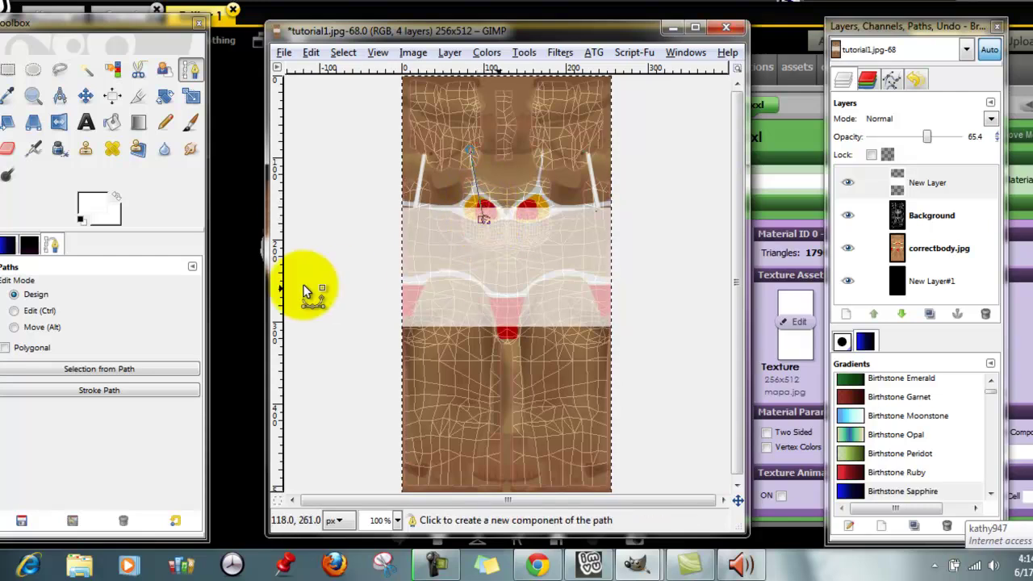
left_click(105, 392)
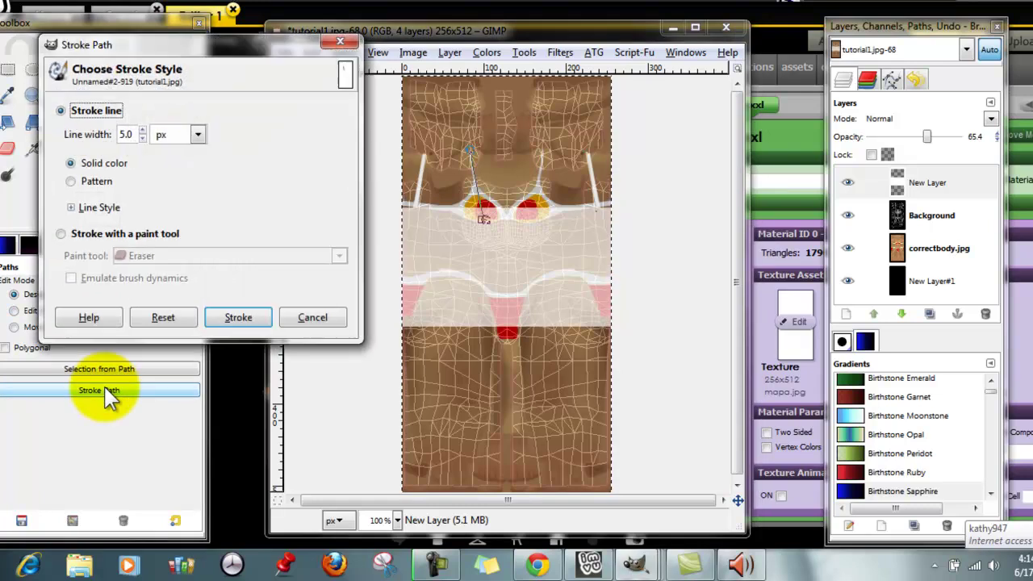
left_click(238, 319)
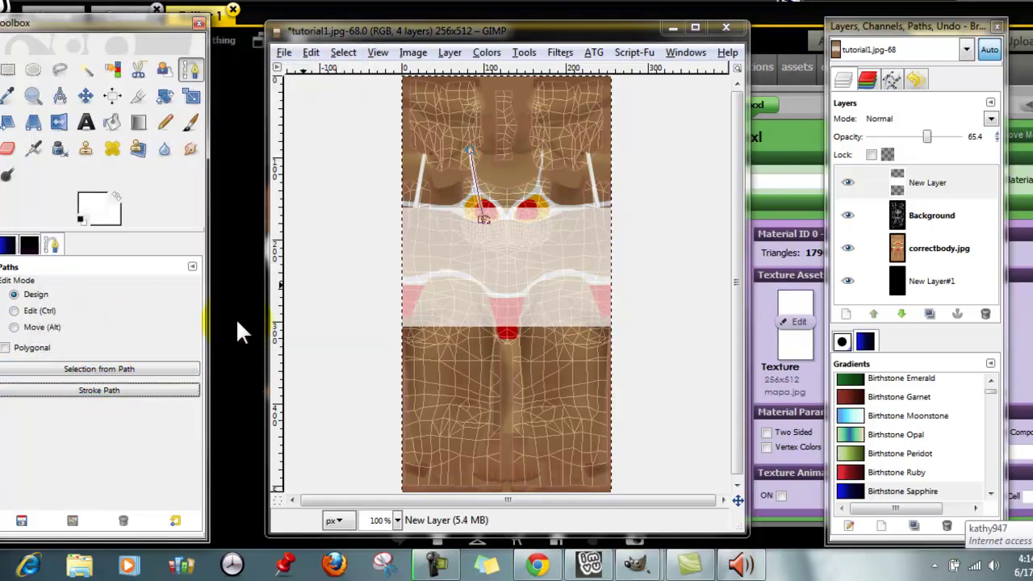
left_click(470, 244)
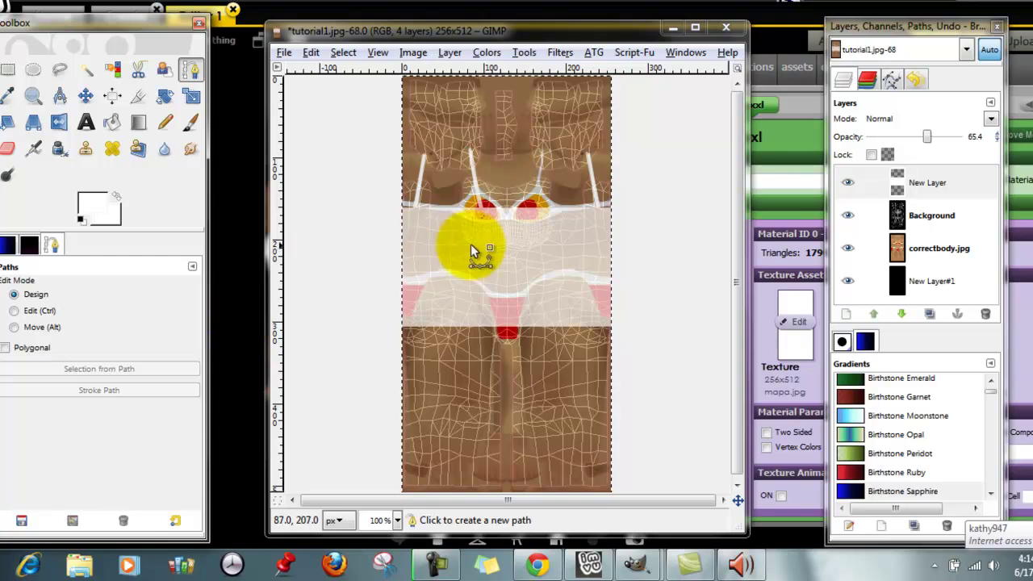
- Stroke a curved 5 px white path along the left cup's neckline edge, from about (91, 137) to (120, 166)
left_click(477, 189)
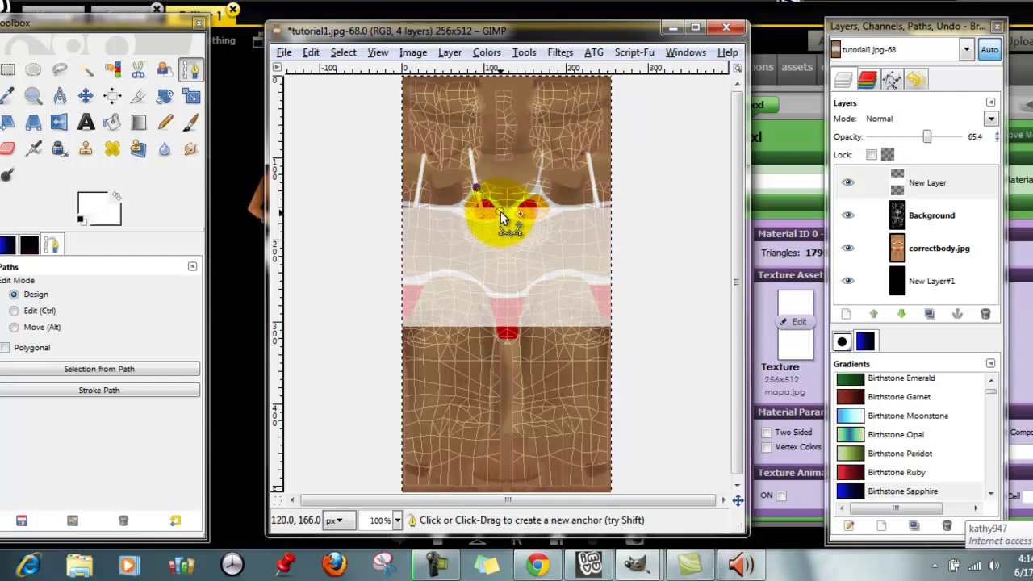
left_click(500, 211)
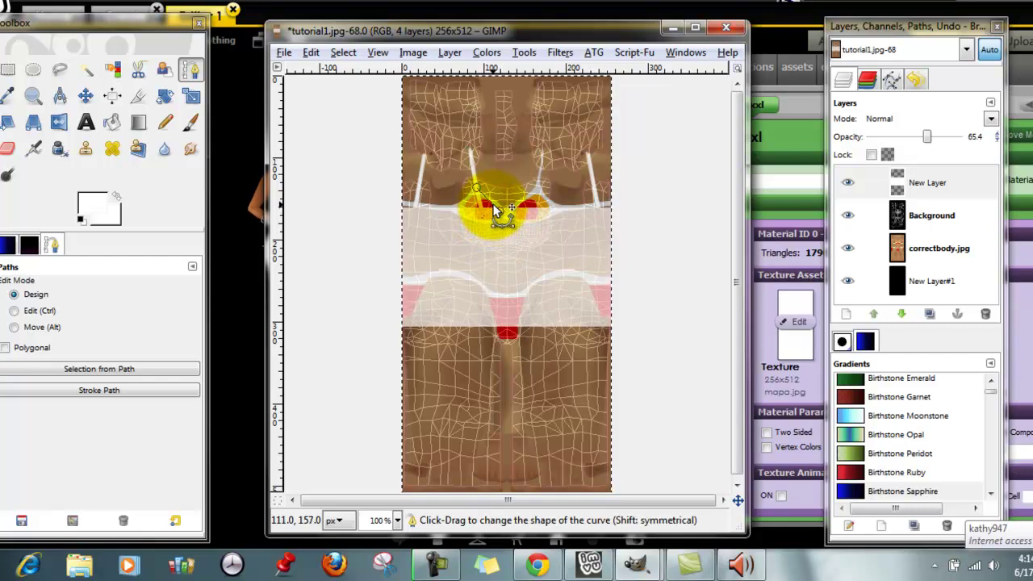
left_click_drag(494, 208, 498, 208)
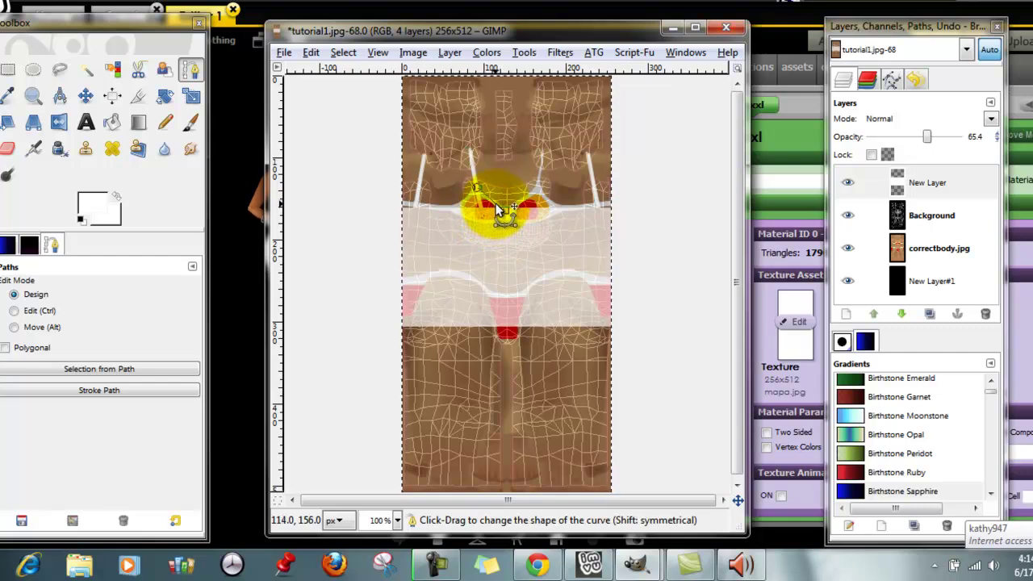
left_click(126, 392)
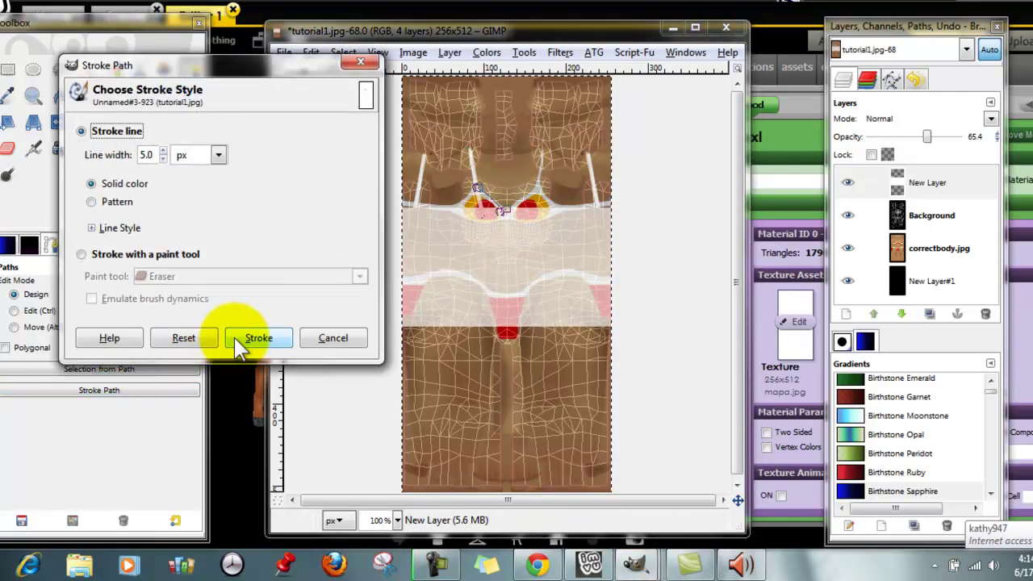
left_click(255, 338)
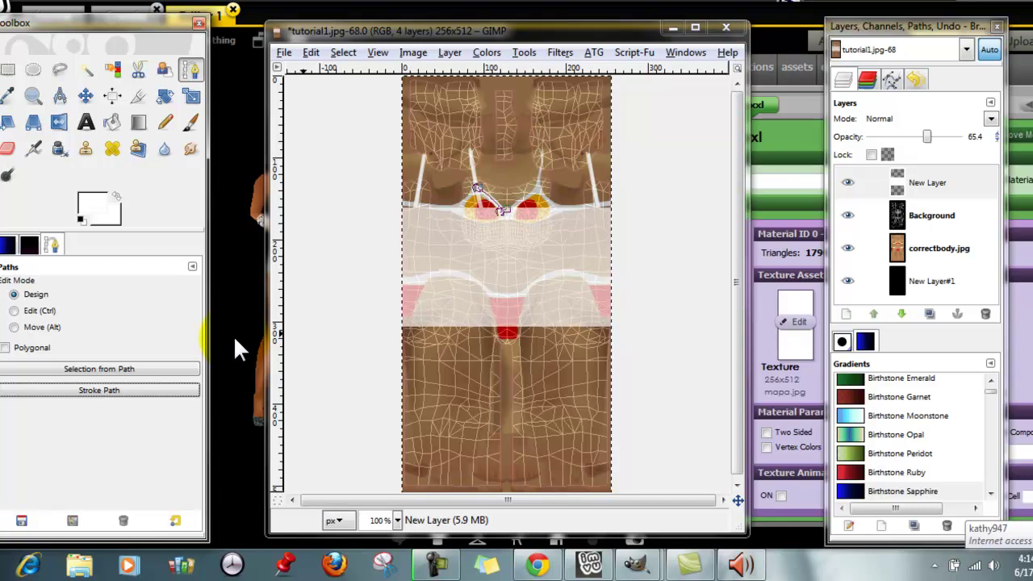
- Stroke a straight 5 px white path along the inner right strap, from about (171, 93) to (159, 169)
left_click(541, 151)
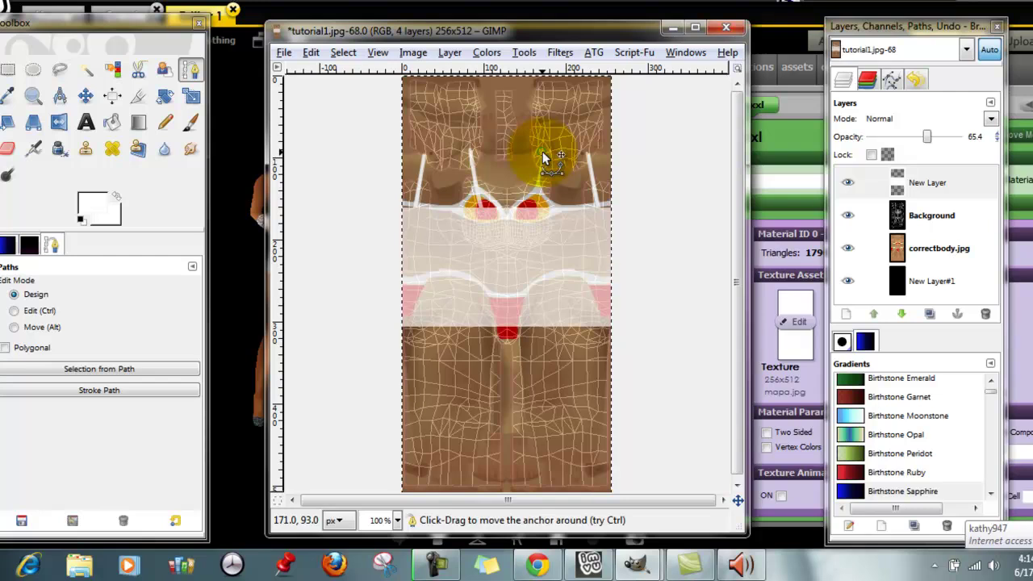
left_click(533, 220)
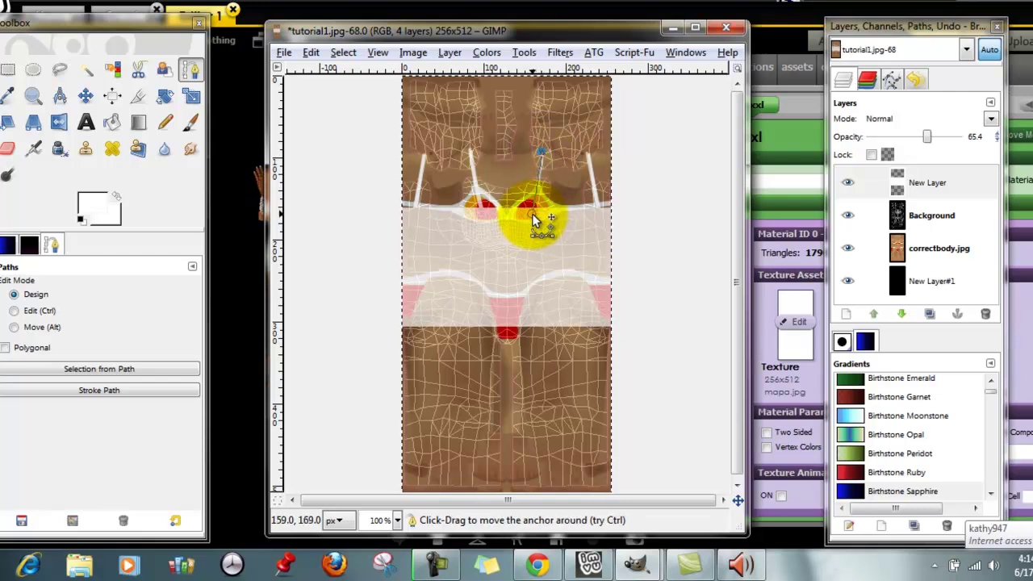
left_click(131, 390)
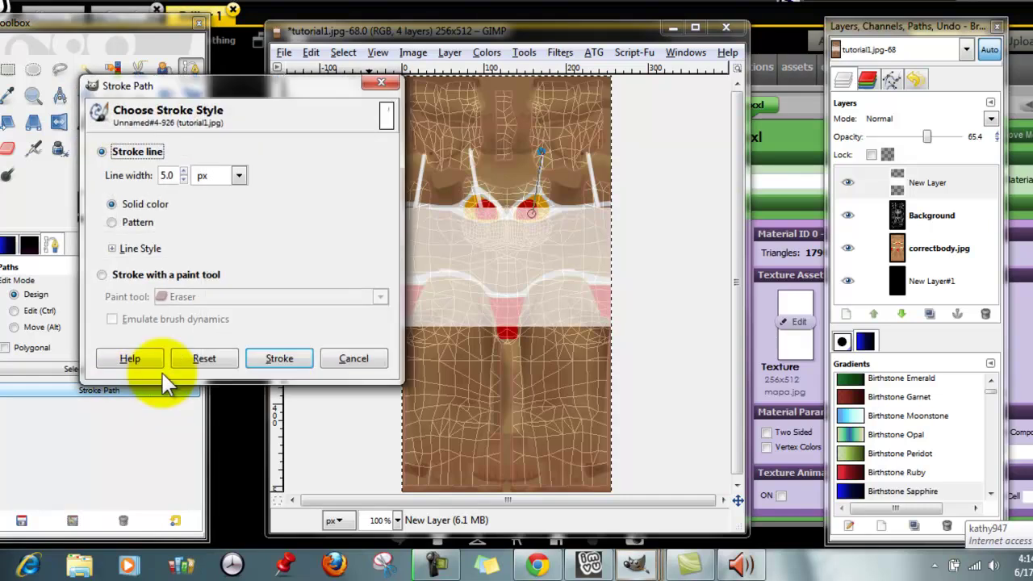
left_click(279, 360)
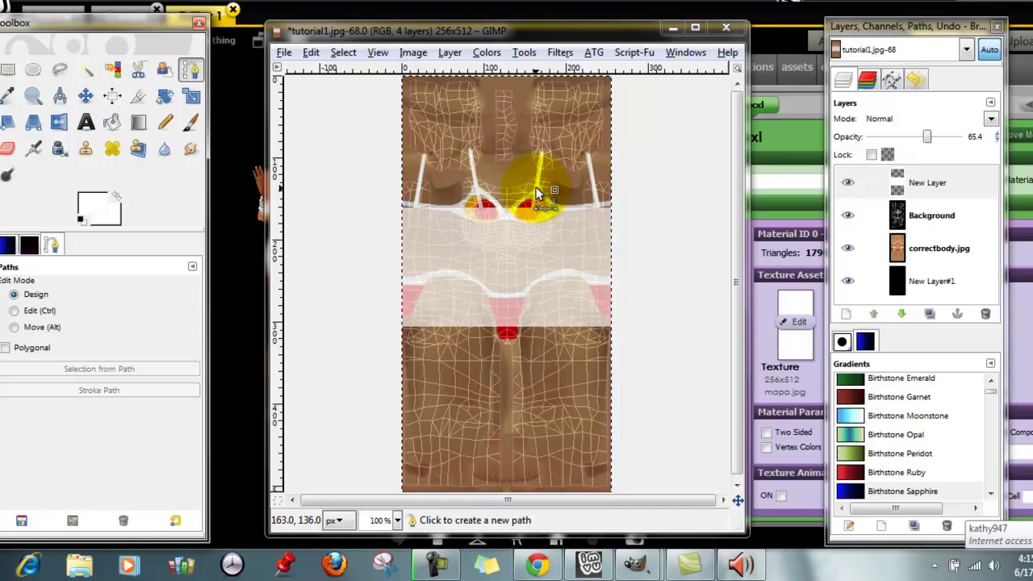
- Stroke a curved 5 px white path along the right cup's neckline edge, from about (163, 136) to (136, 167)
left_click(535, 187)
left_click(514, 212)
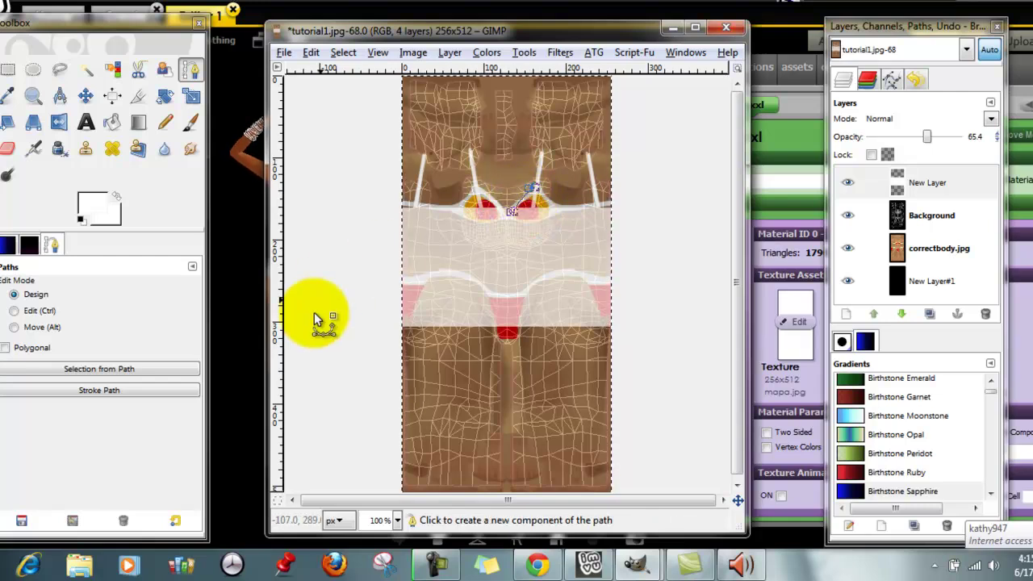
left_click(139, 391)
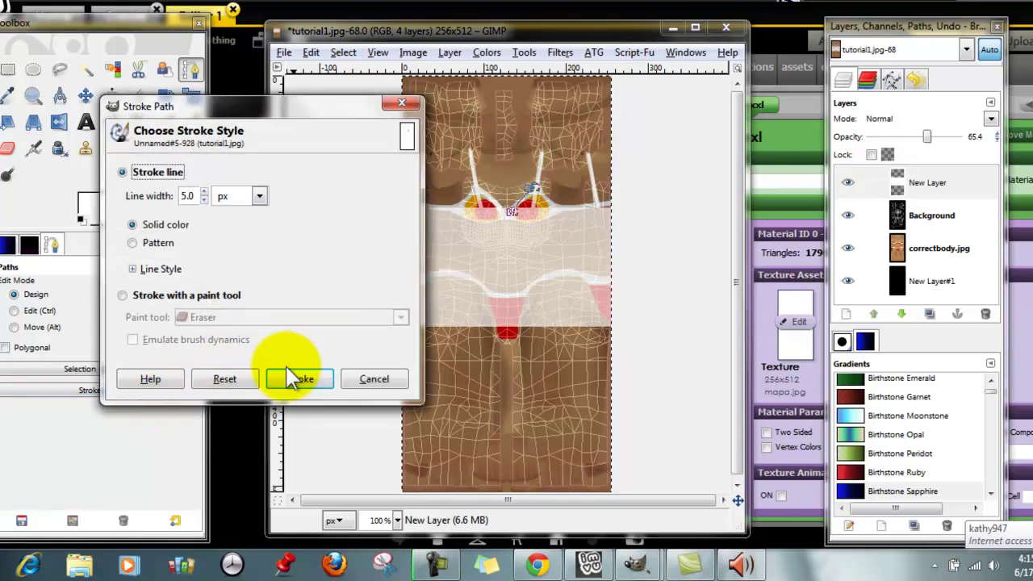
left_click(295, 379)
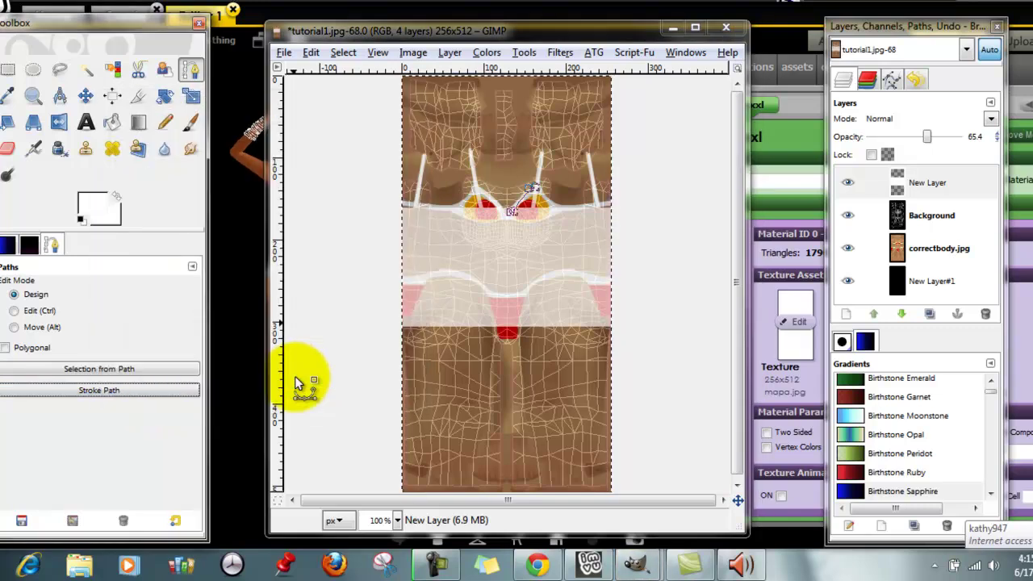
- Hide the Background and correctbody.jpg layers and raise New Layer's opacity to 99.1
left_click(849, 218)
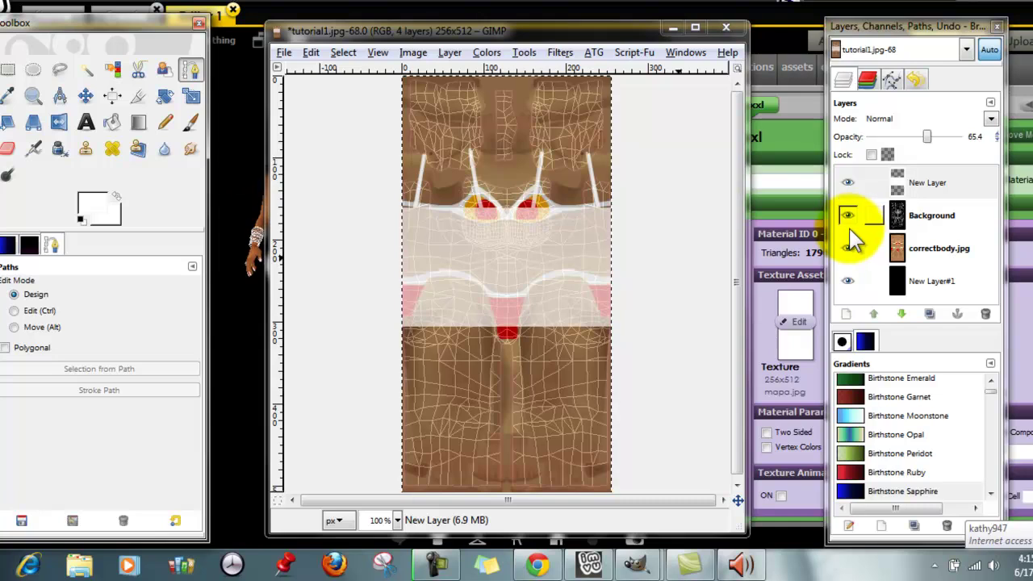
left_click(848, 250)
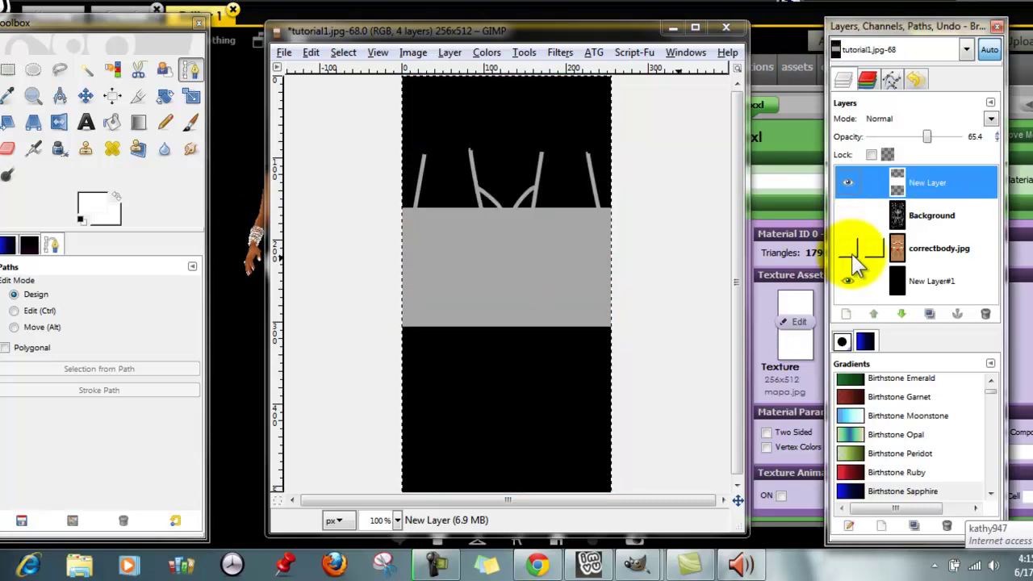
scroll(950, 136, "down", 15)
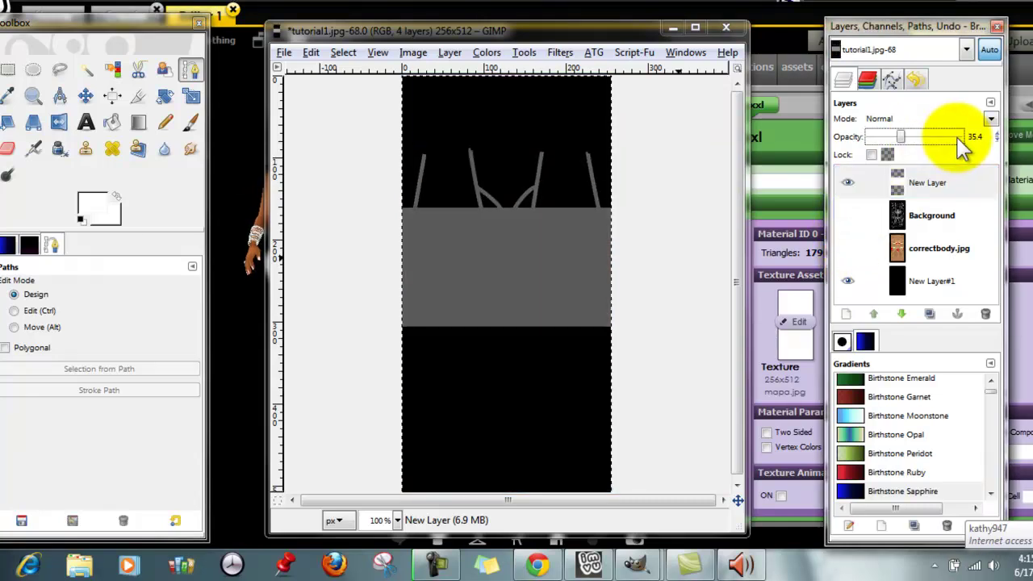
scroll(960, 137, "down", 3)
scroll(960, 137, "up", 20)
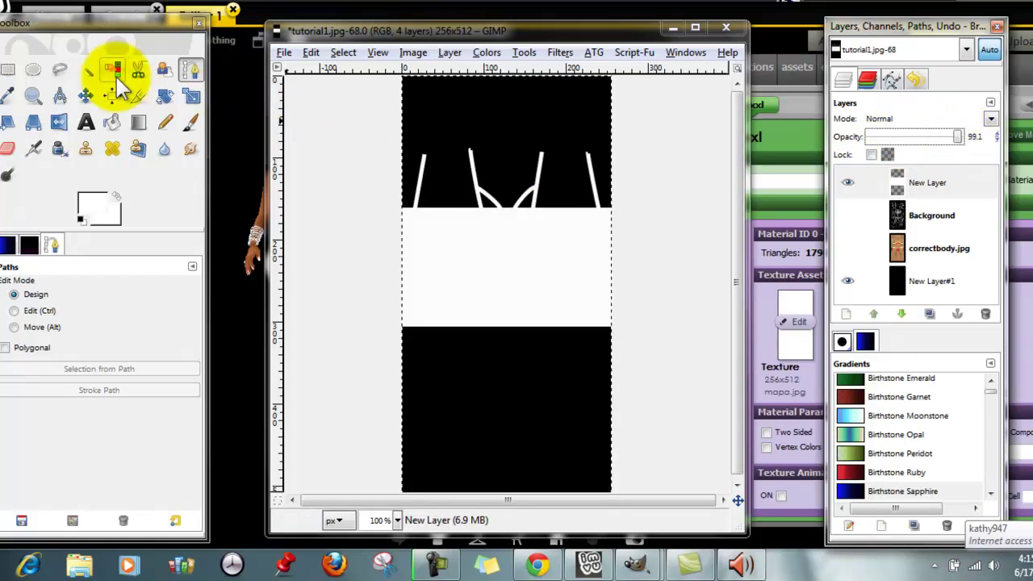
- Fill the black gaps inside both cup outlines with white, using the Circle (11) paintbrush at 0.63 scale, and save tutorial1.jpg
left_click(190, 122)
mouse_move(470, 154)
left_mouse_down()
mouse_move(480, 216)
mouse_move(488, 211)
mouse_move(477, 222)
left_mouse_up()
left_click_drag(90, 357, 107, 359)
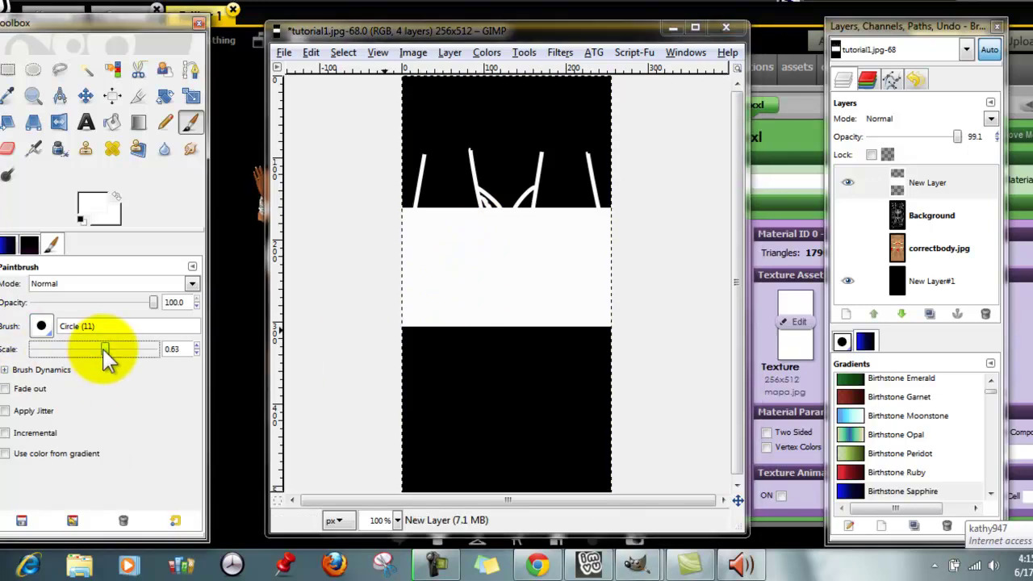
left_click_drag(484, 204, 482, 198)
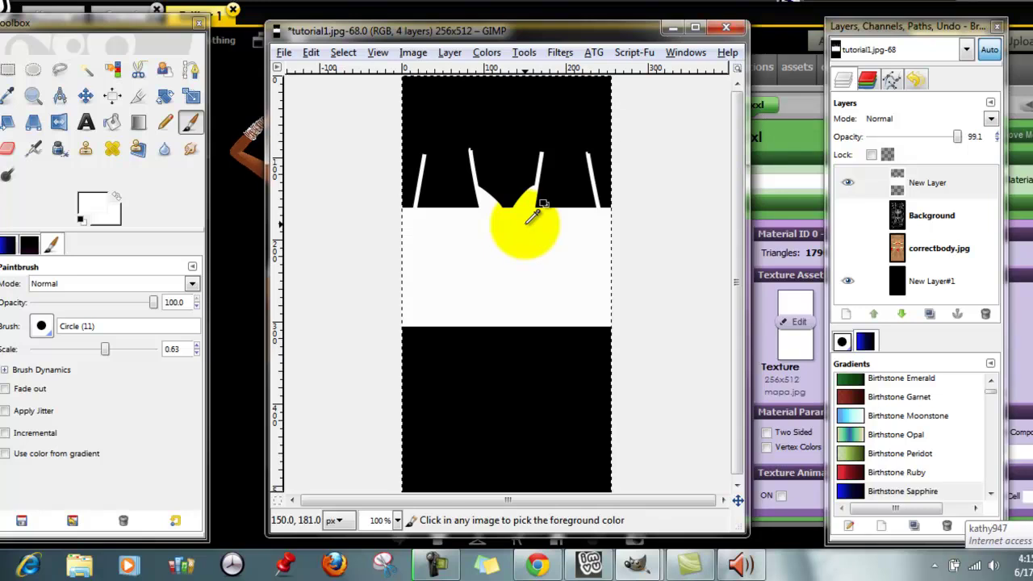
key("ctrl+s")
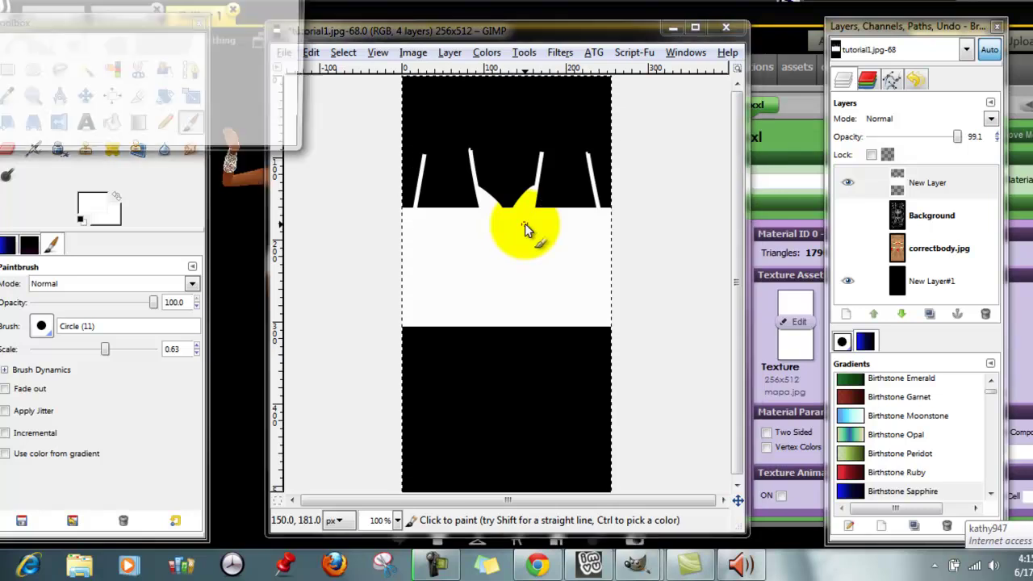
key("Return")
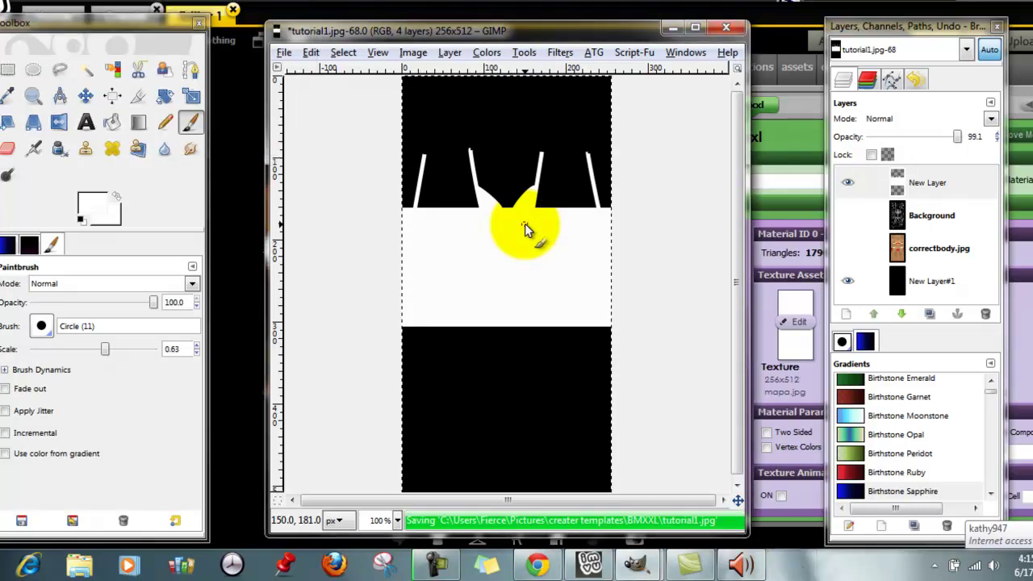
- Switch to the IMVU editor, load tutorial1 from the BMXXL folder as material 00's Opacity Map and apply the changes
left_click(229, 134)
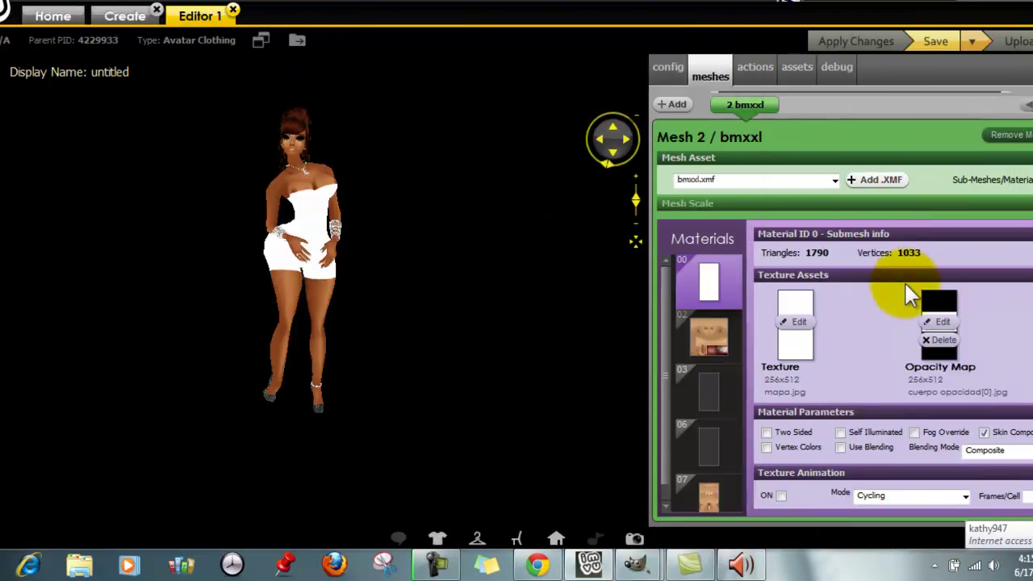
left_click(946, 323)
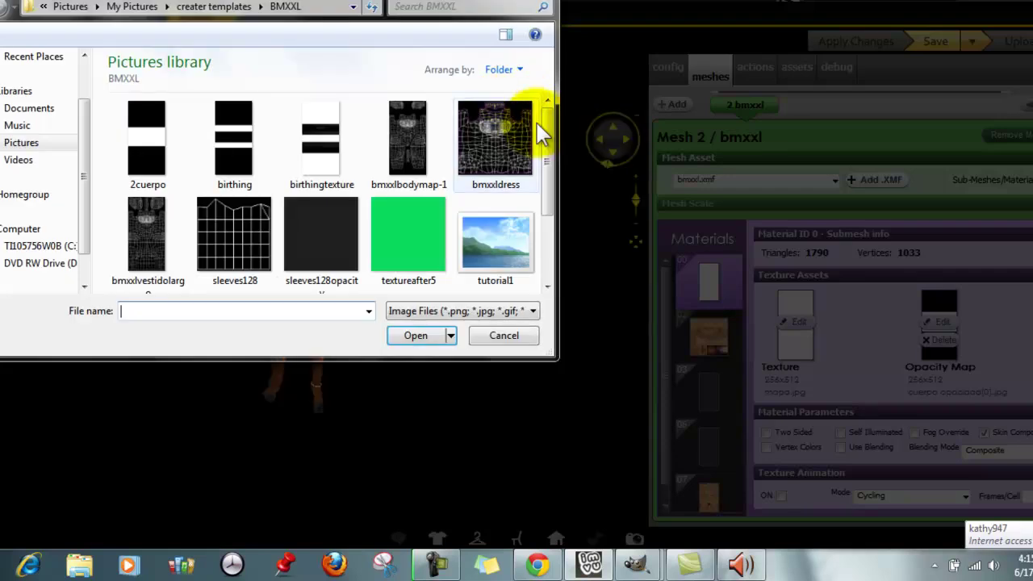
left_click(529, 272)
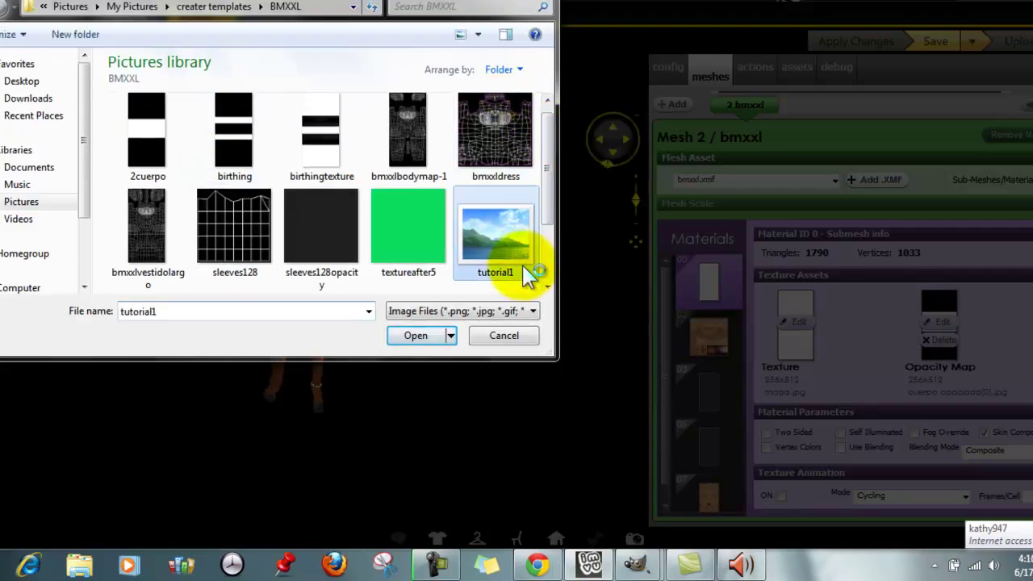
left_click(411, 339)
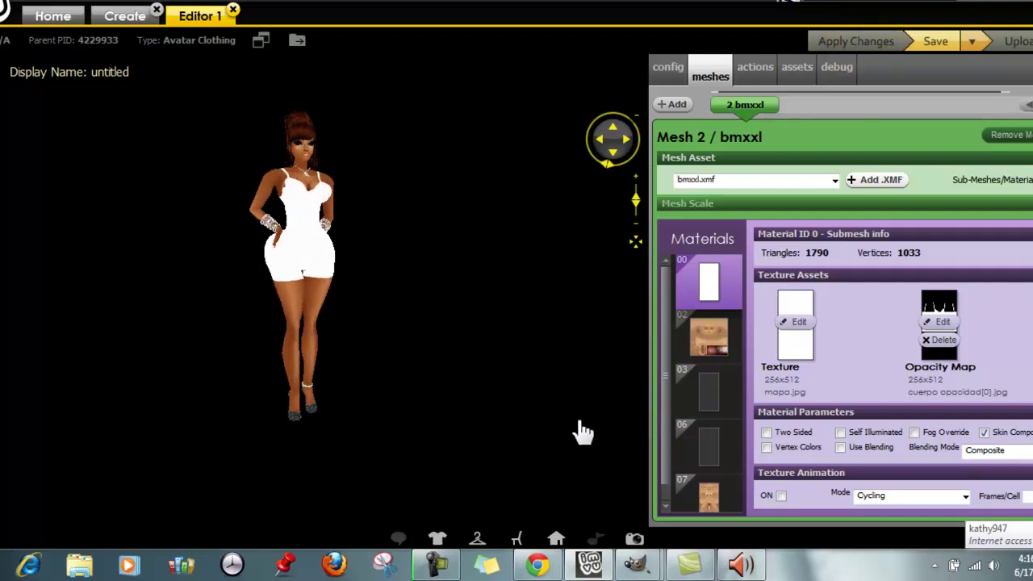
- Examine the dress's neckline, front straps and side profile on the avatar
scroll(581, 329, "up", 5)
left_click_drag(581, 330, 557, 305)
scroll(557, 307, "down", 3)
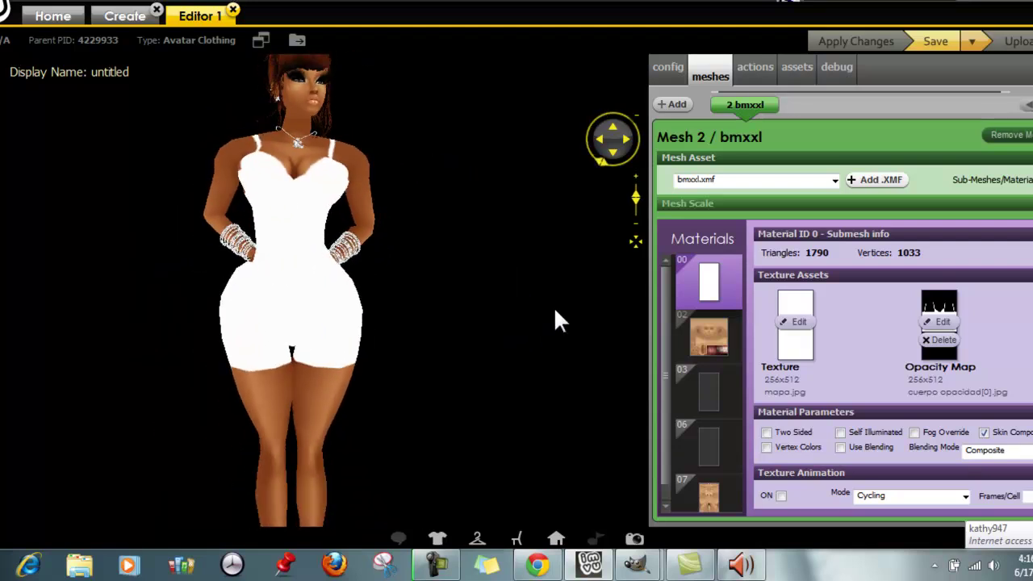
left_click(295, 218)
left_click_drag(77, 389, 171, 385)
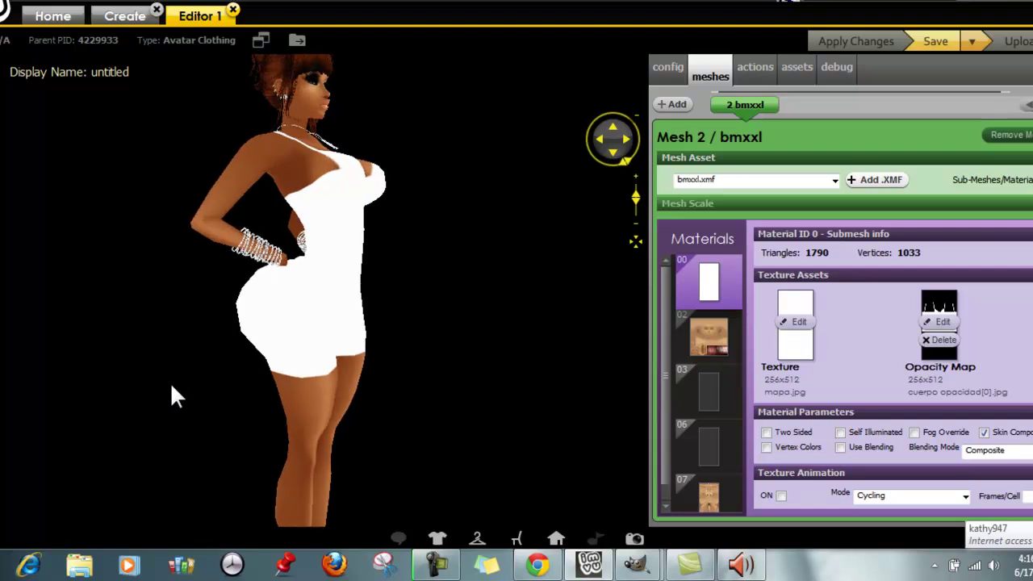
scroll(457, 311, "up", 3)
left_click_drag(457, 311, 532, 345)
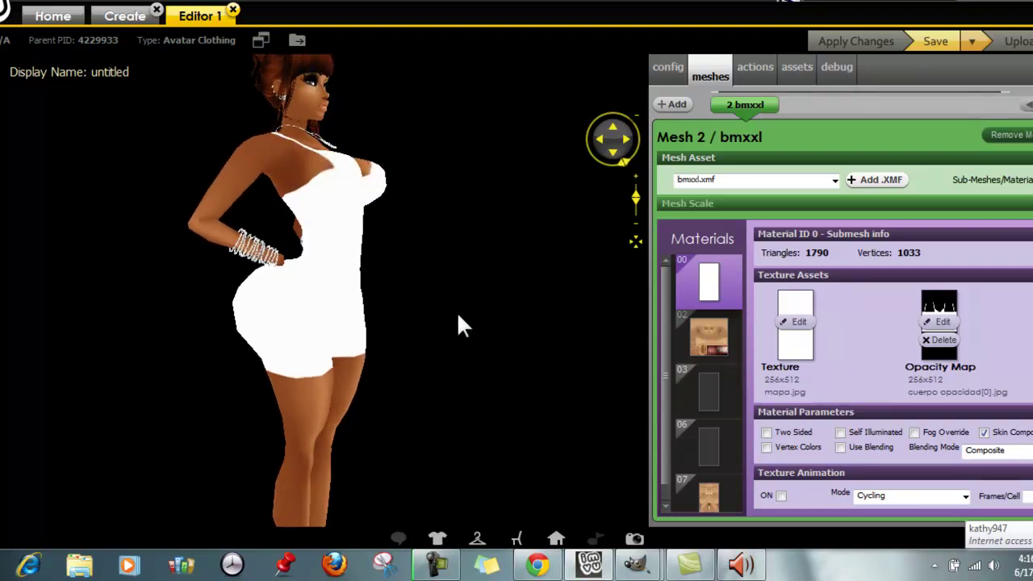
scroll(420, 323, "down", 5)
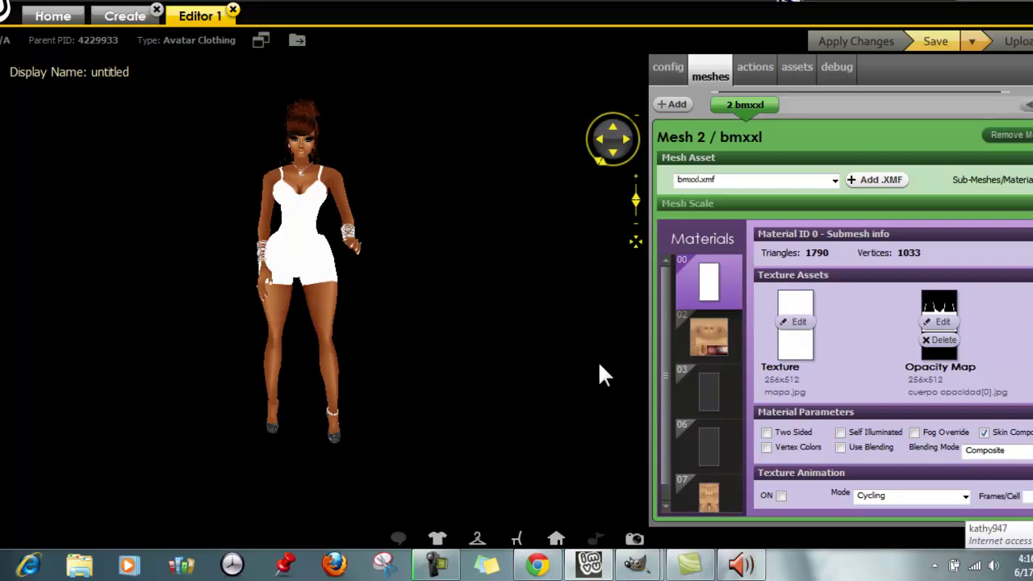
- Examine the back straps and rear hem of the dress on the avatar
left_click_drag(494, 363, 456, 330)
left_click_drag(529, 270, 253, 203)
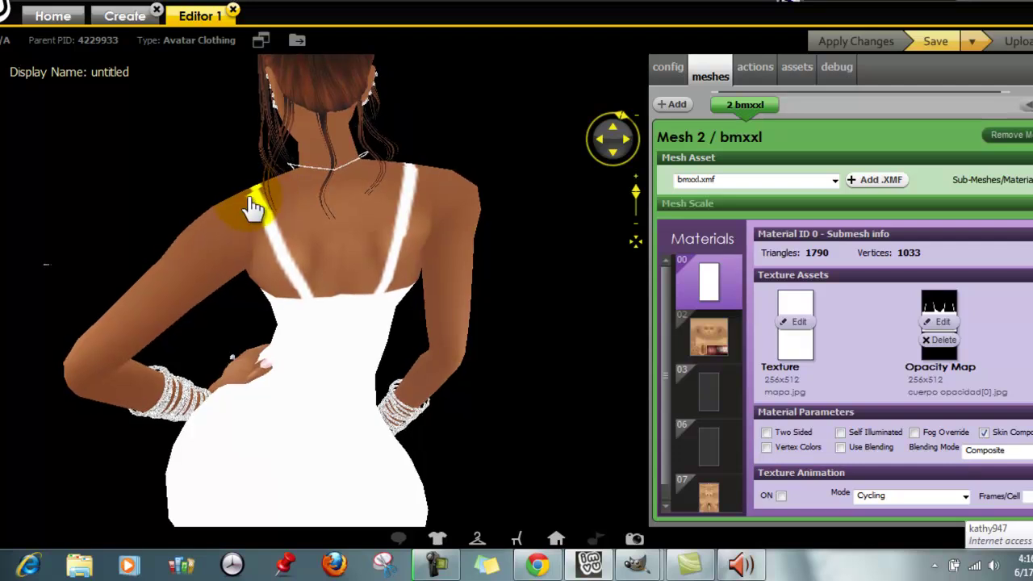
left_click_drag(588, 247, 530, 292)
scroll(530, 293, "down", 3)
scroll(572, 274, "up", 3)
left_click_drag(572, 253, 560, 276)
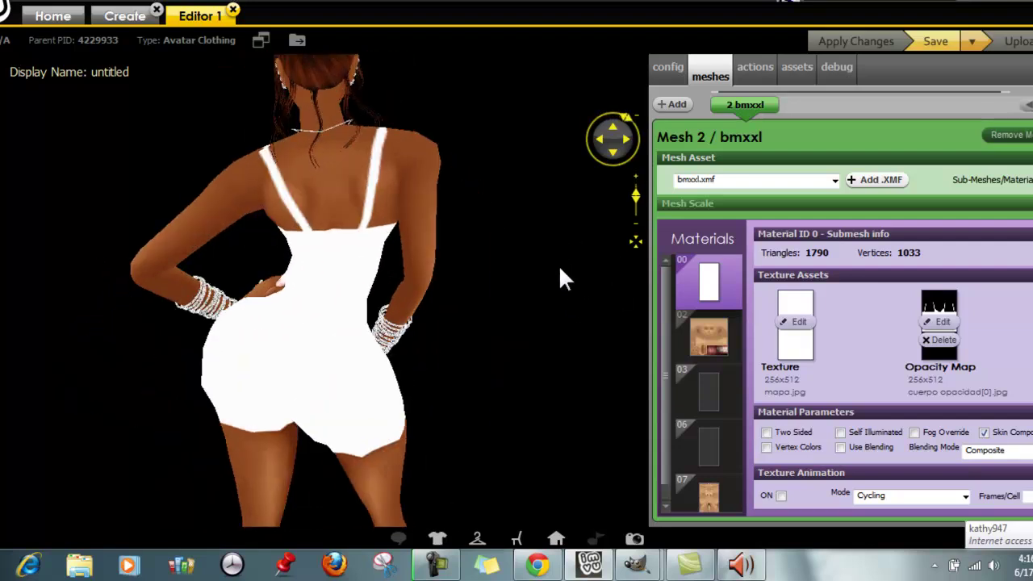
- Switch to GIMP and erase the rightmost white strap from New Layer, using the Circle (11) eraser at 2.40 scale
scroll(564, 274, "up", 2)
scroll(574, 291, "down", 3)
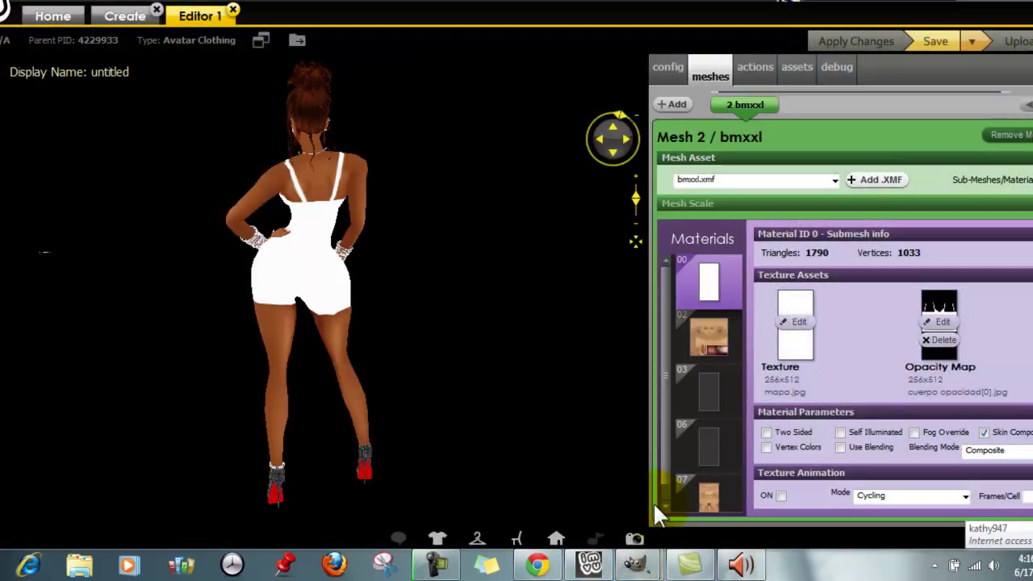
left_click(655, 505)
left_click_drag(558, 33, 647, 32)
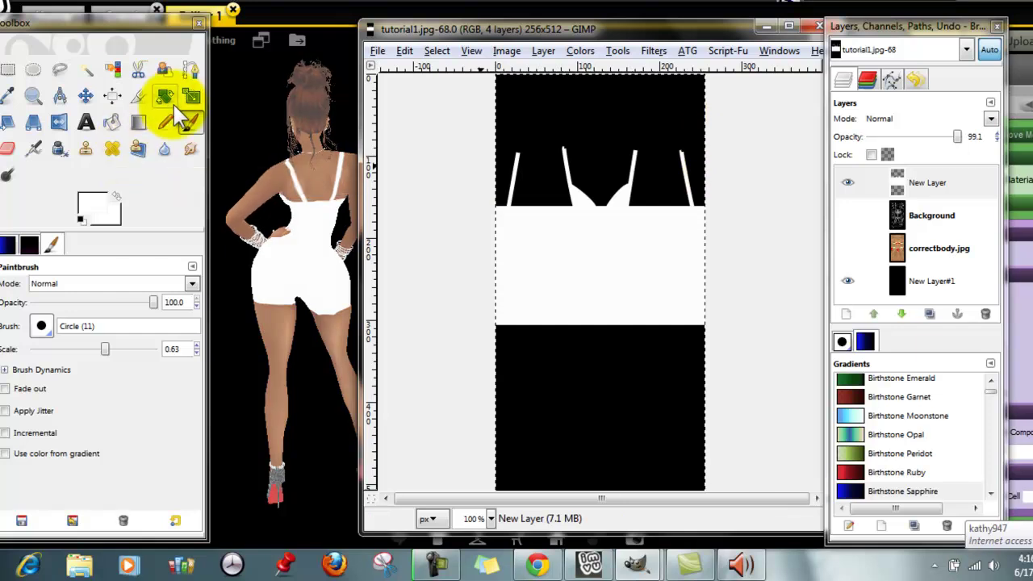
left_click(10, 150)
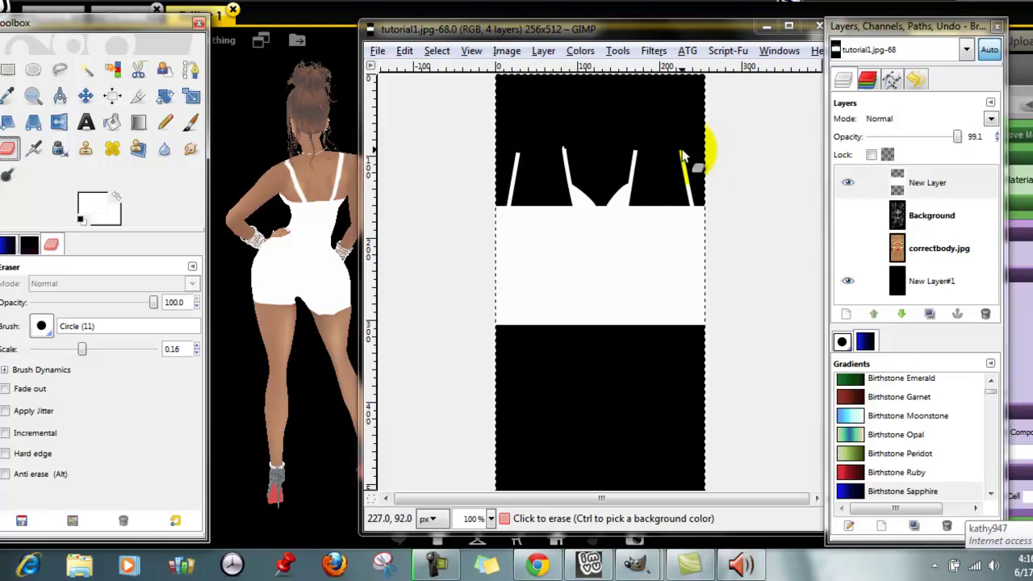
left_click(687, 173)
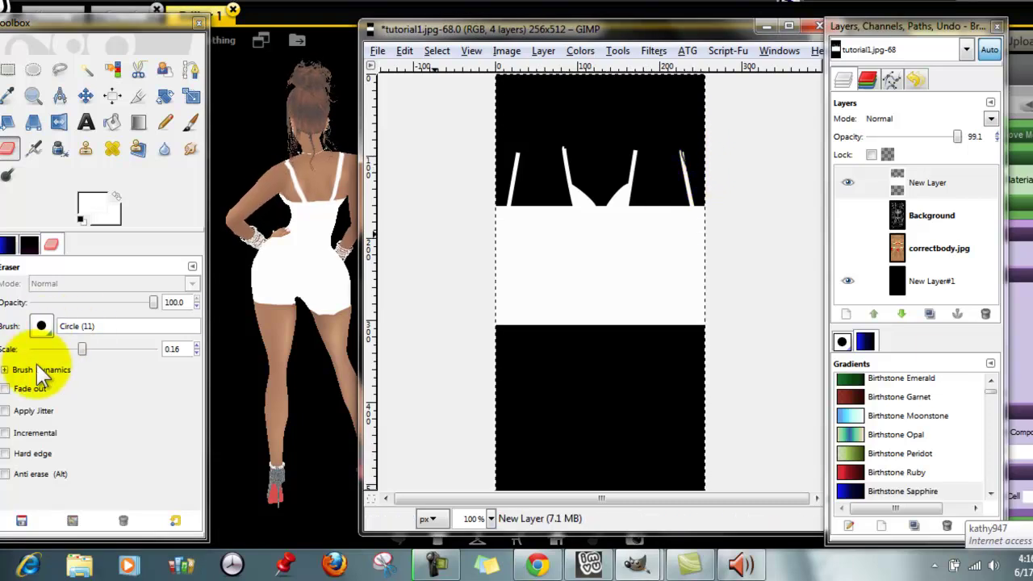
left_click_drag(81, 348, 115, 348)
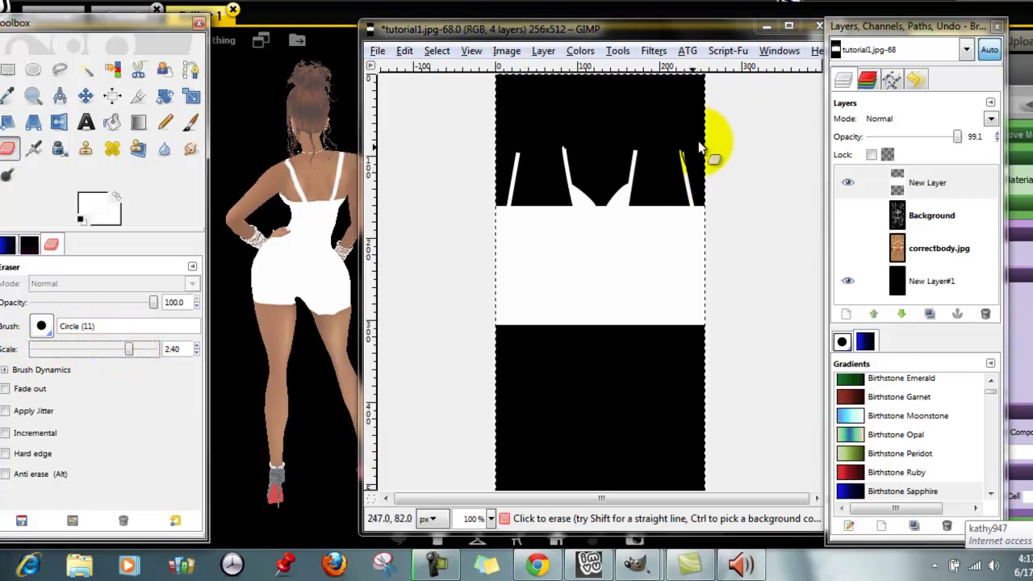
left_click(685, 158)
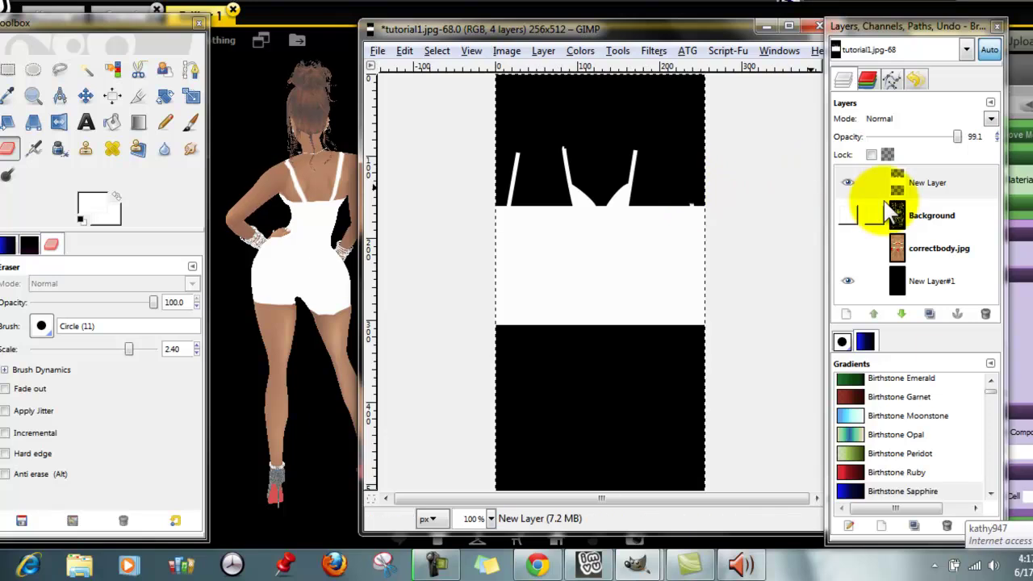
- Show the Background and correctbody.jpg layers and redraw the rightmost strap down to the bodice as a path stroked with a 5 px solid line
left_click(847, 216)
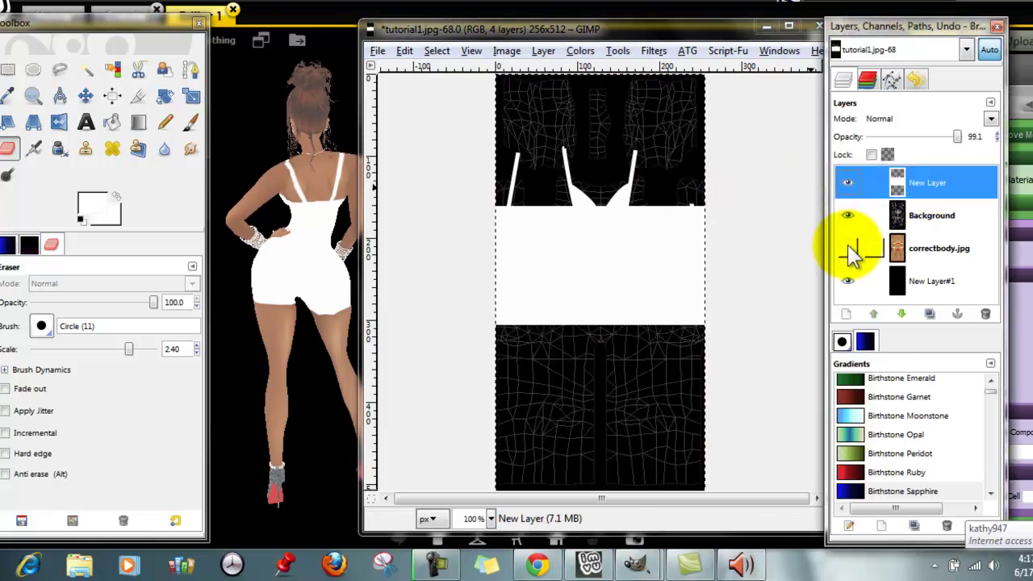
left_click(847, 249)
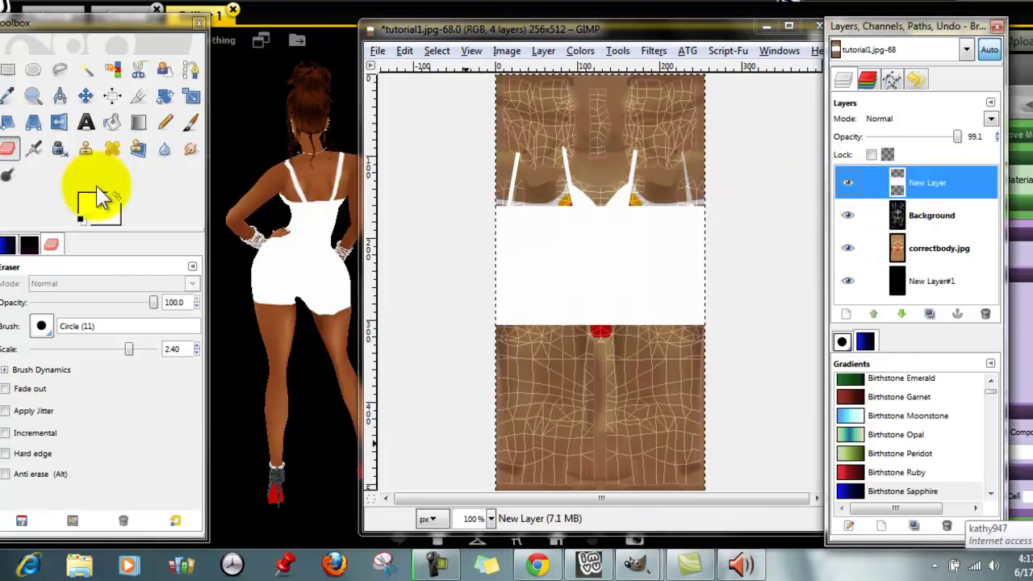
left_click(190, 71)
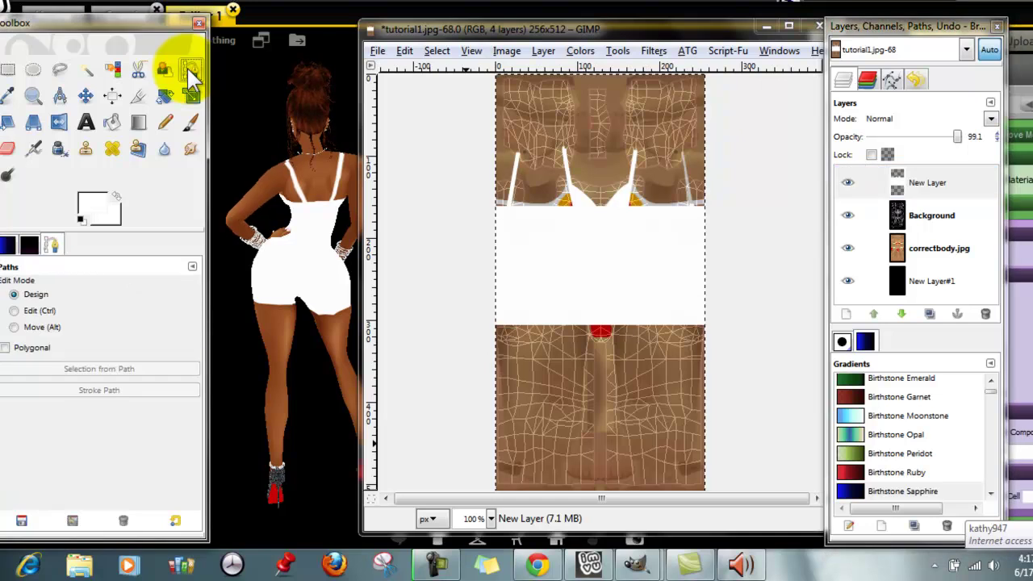
left_click(683, 160)
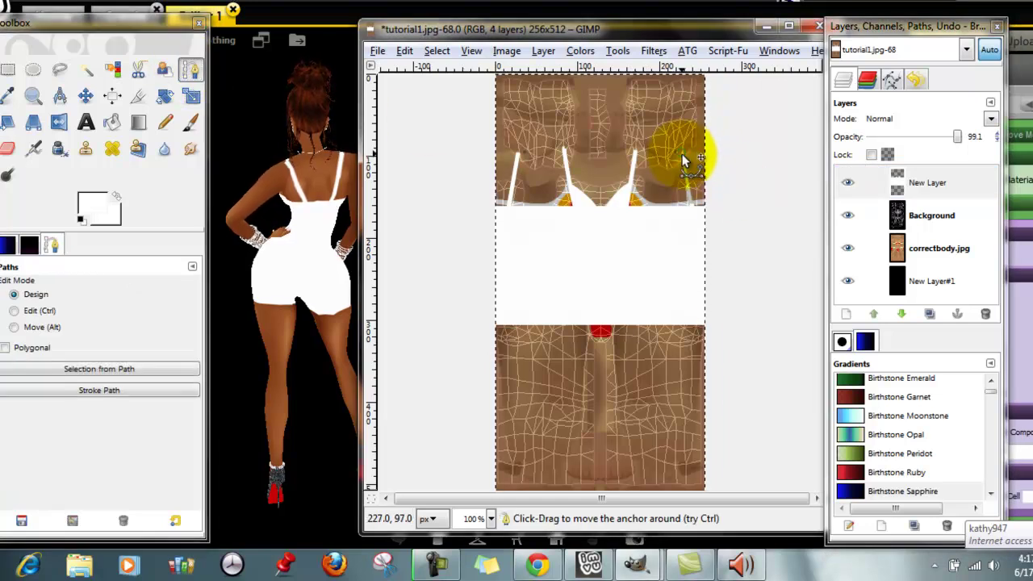
left_click(700, 221)
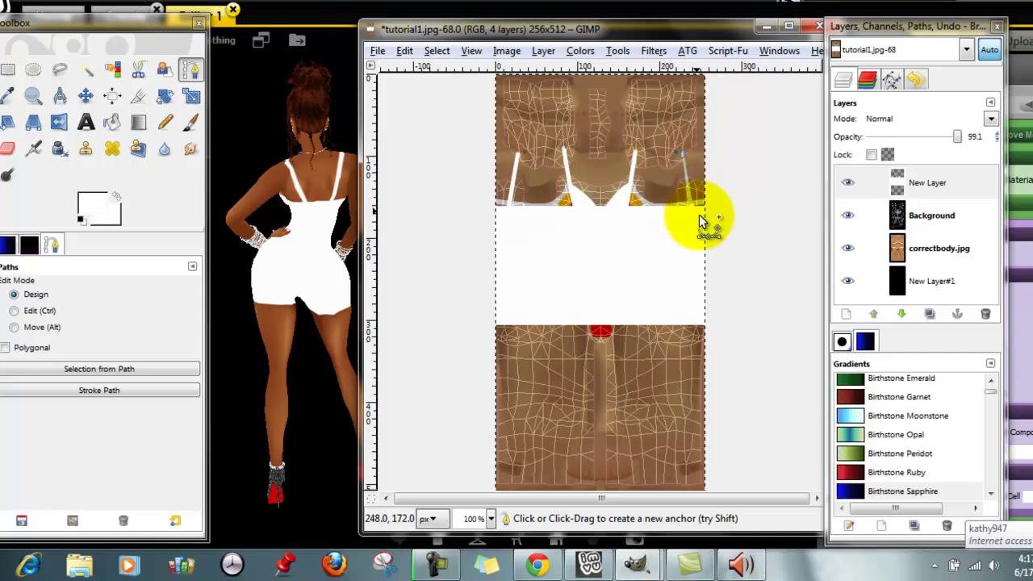
left_click(694, 213)
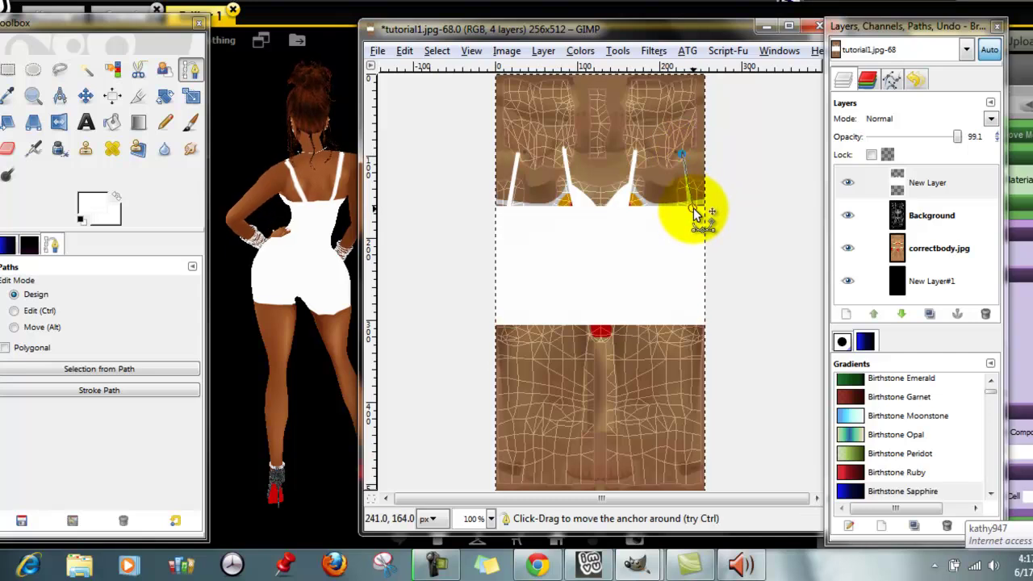
left_click(73, 389)
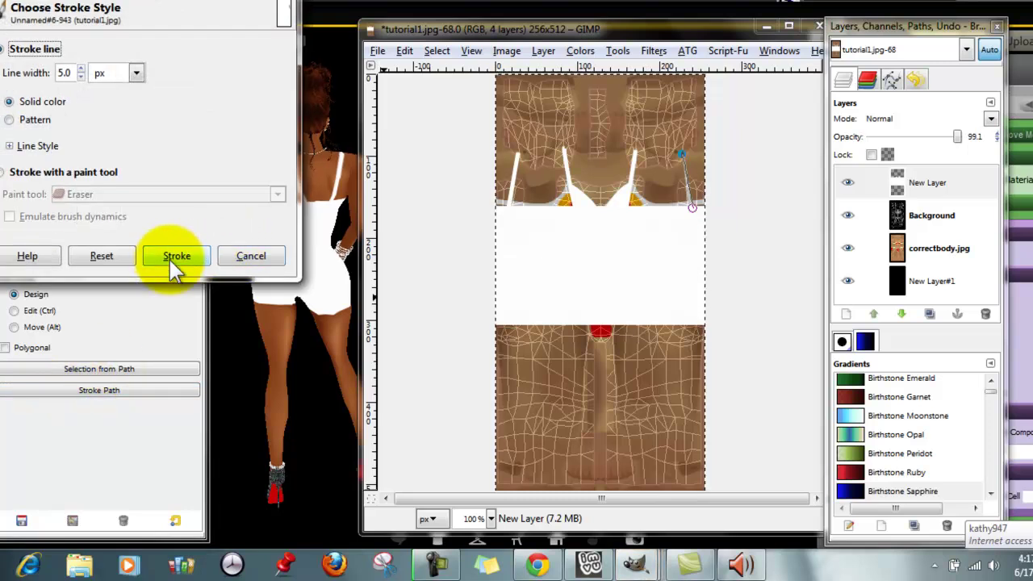
left_click(172, 265)
- Hide the Background and correctbody.jpg layers, set New Layer's opacity to 100, and save tutorial1.jpg
left_click(919, 183)
left_click(847, 215)
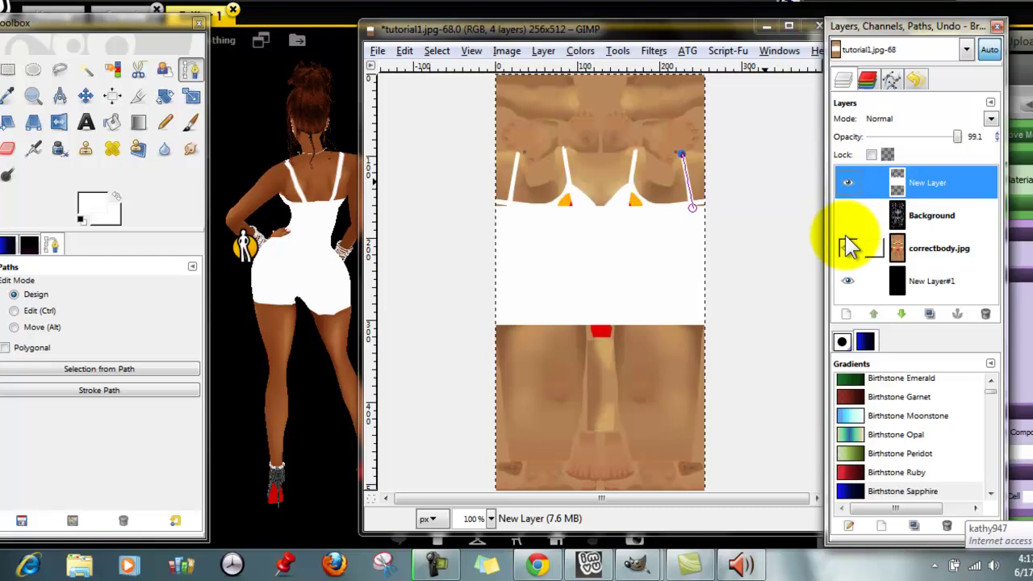
left_click(847, 248)
left_click_drag(955, 136, 973, 137)
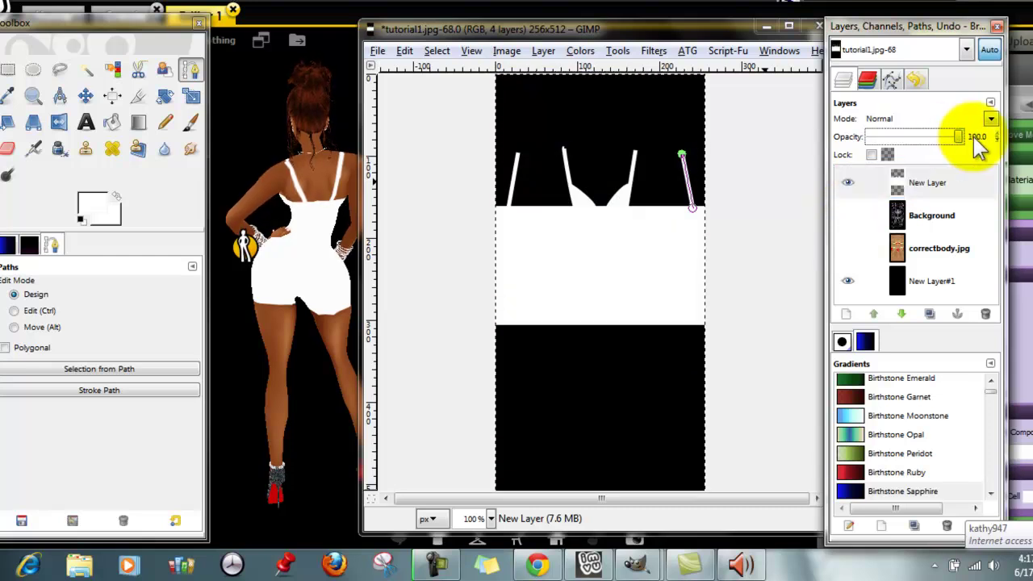
key("ctrl+s")
key("Return")
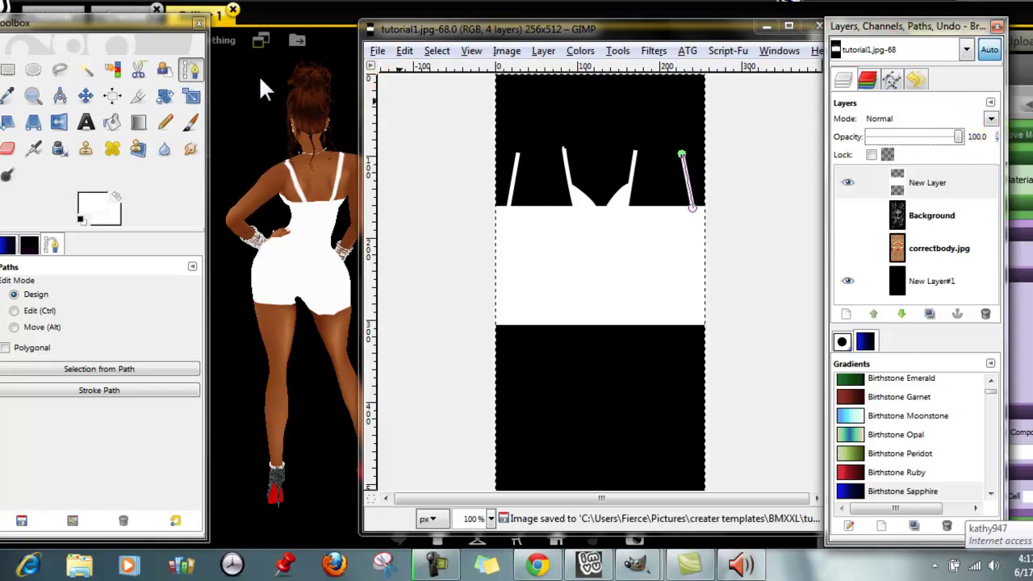
- Switch to the IMVU editor, reload tutorial1 as material 00's Opacity Map and apply the changes
left_click(259, 75)
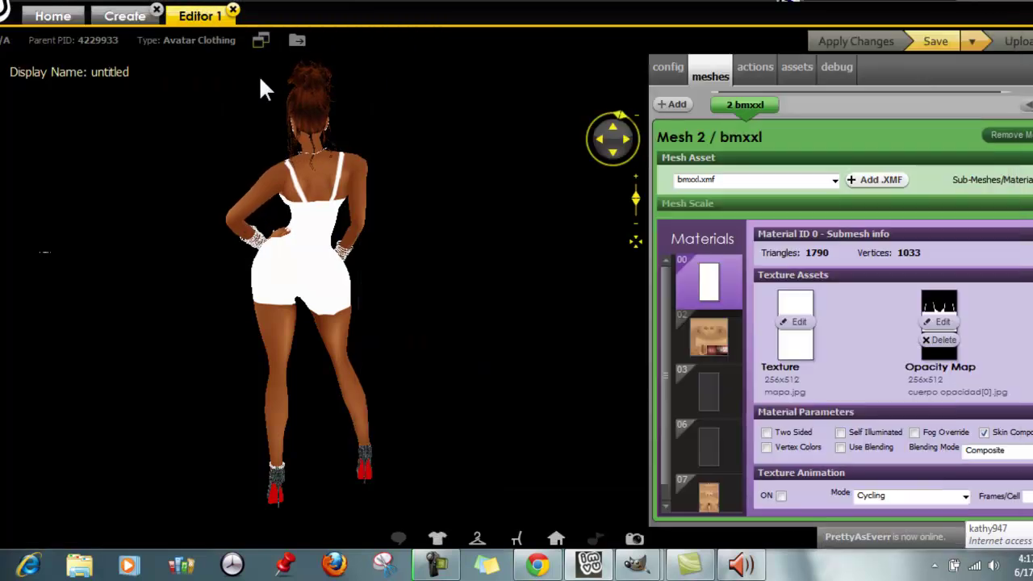
left_click(937, 322)
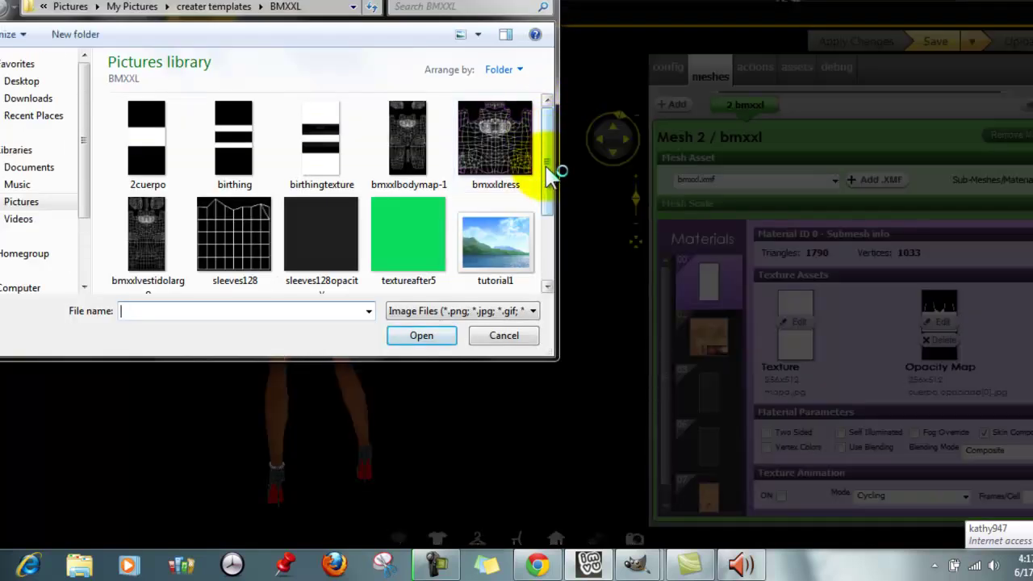
left_click(495, 278)
left_click(419, 338)
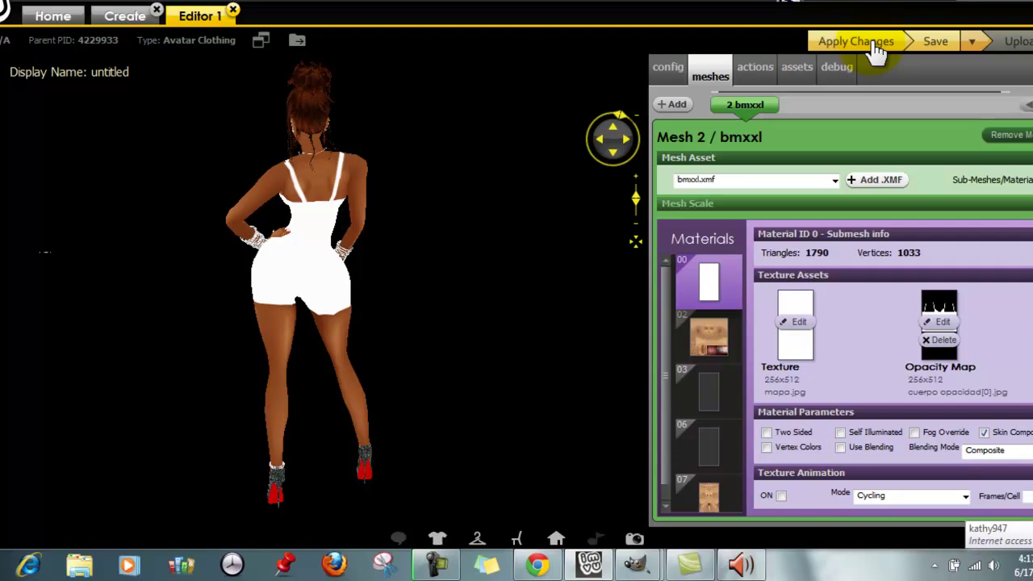
left_click(875, 48)
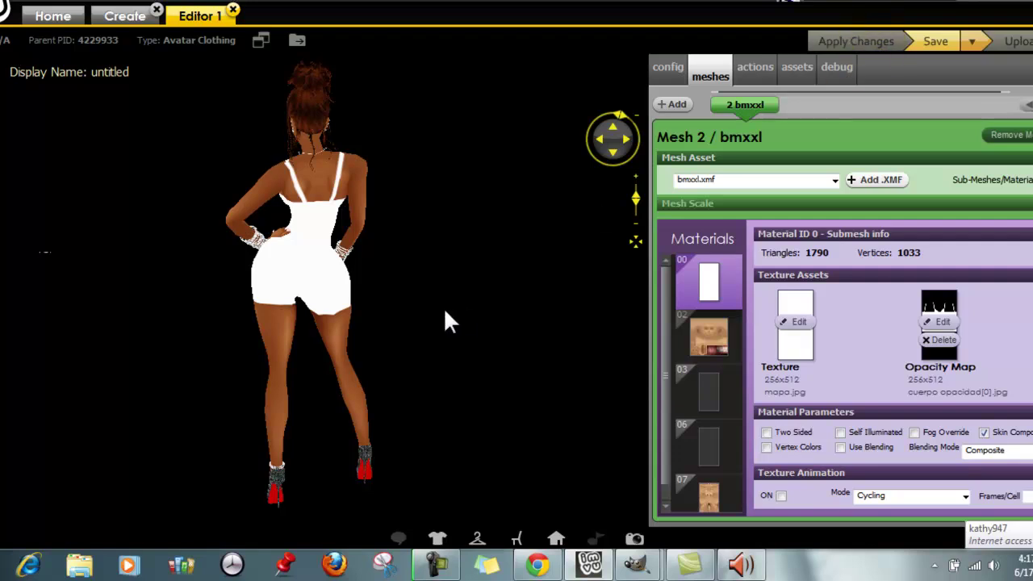
- Examine the redrawn back strap up close, and check the dress from the front on the avatar
scroll(445, 294, "up", 3)
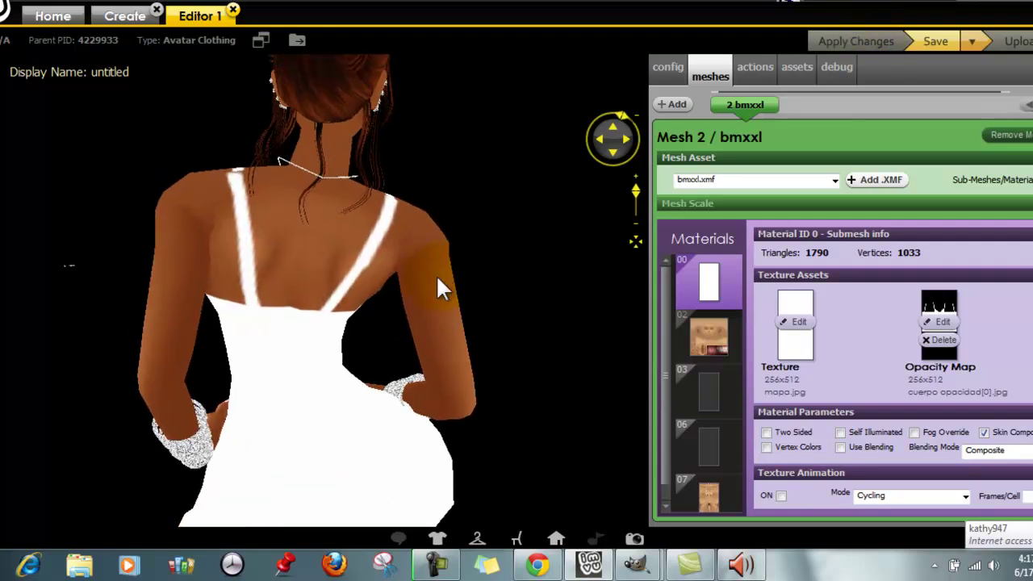
left_click_drag(437, 280, 409, 307)
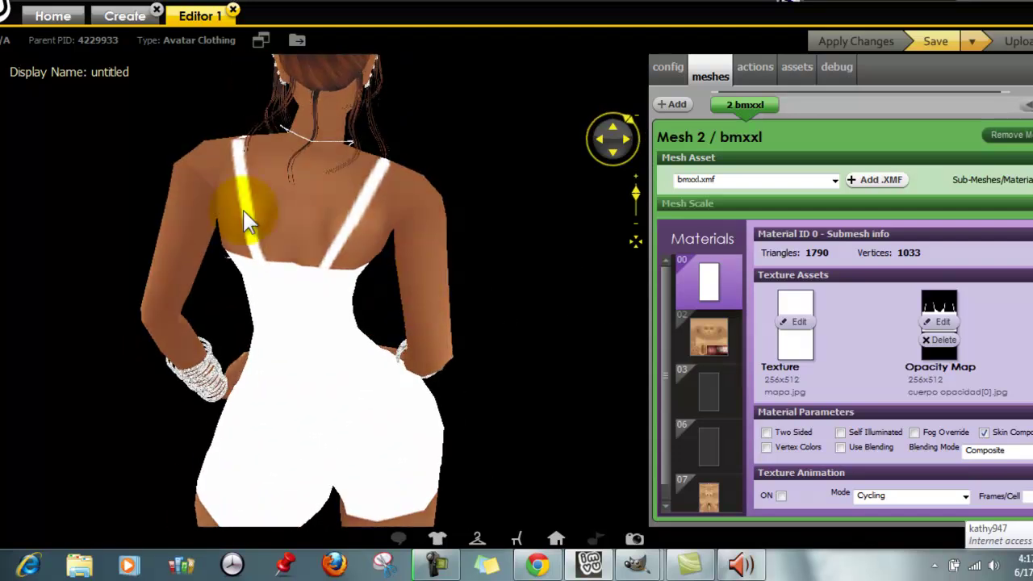
left_click_drag(106, 256, 460, 214)
scroll(395, 295, "down", 5)
scroll(384, 279, "up", 2)
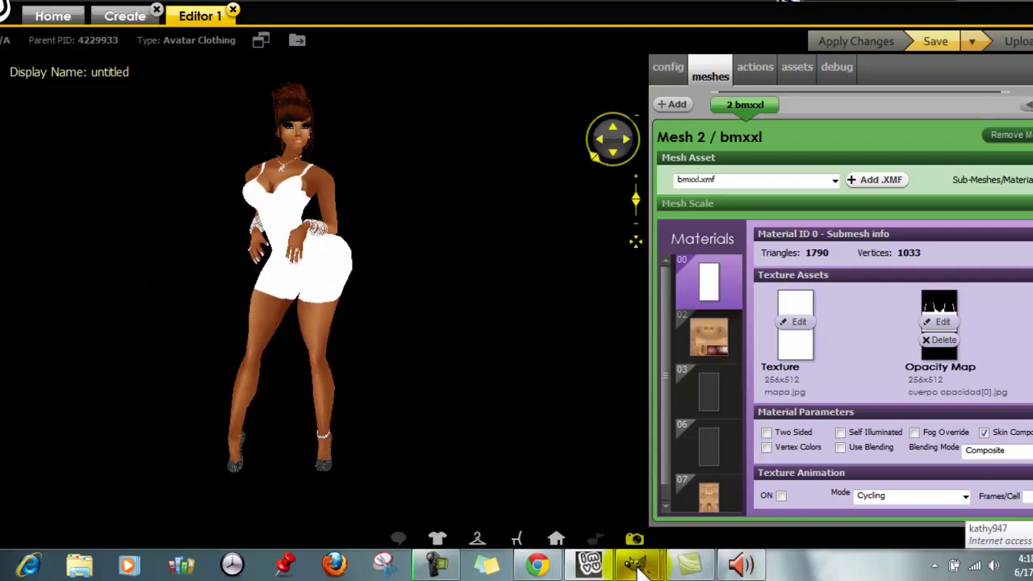
- Switch to GIMP, undo the strap path, round the rightmost strap's upper end with white Circle (11) paint at 0.63 scale, and save tutorial1.jpg
mouse_move(637, 564)
left_click(669, 497)
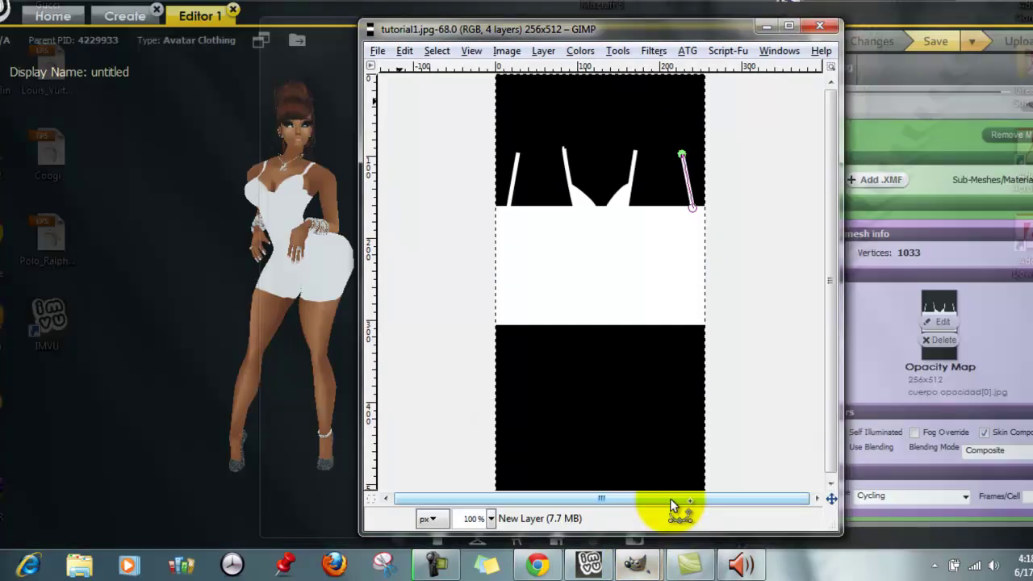
key("ctrl+z")
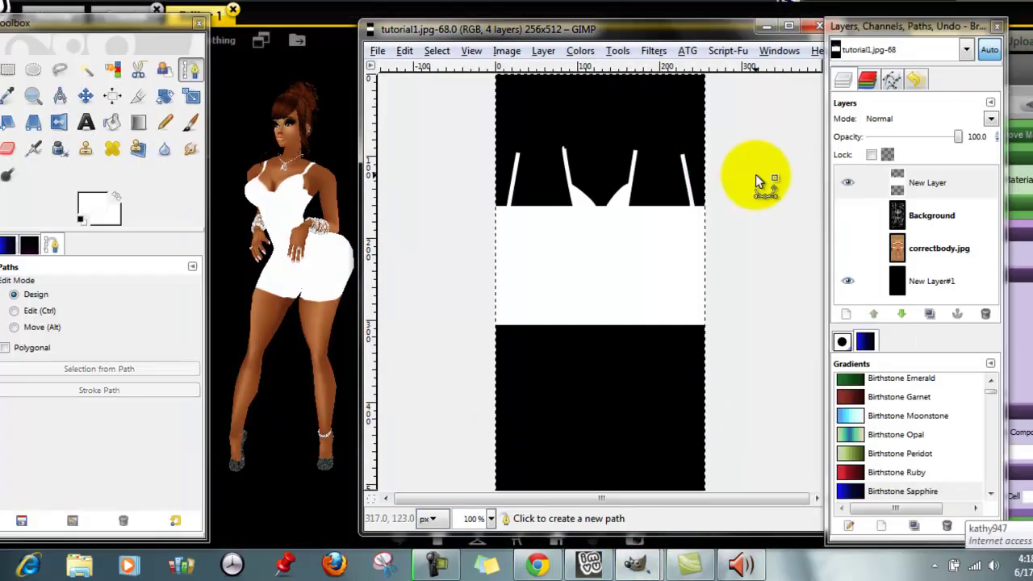
left_click(189, 121)
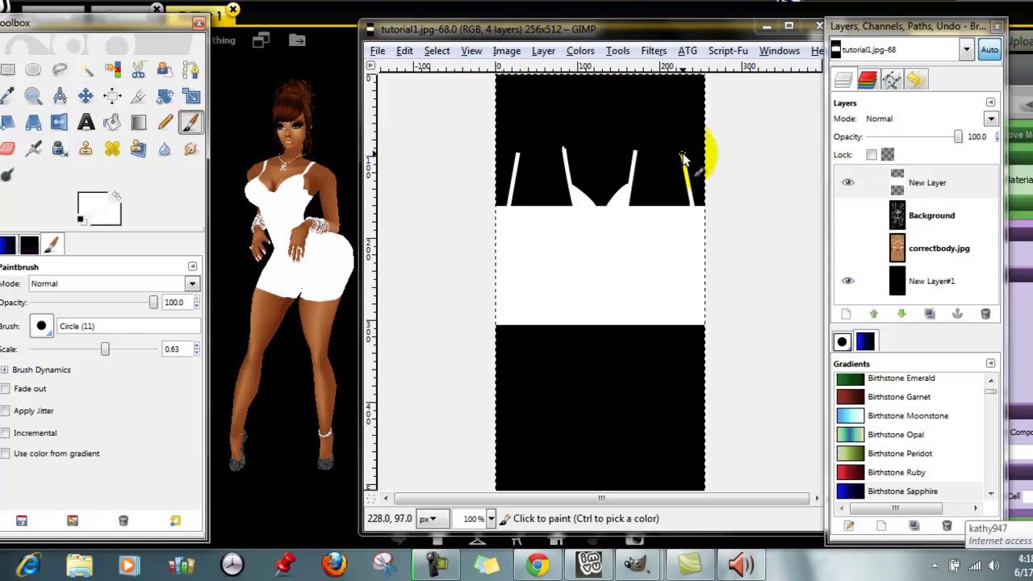
left_click_drag(682, 158, 683, 154)
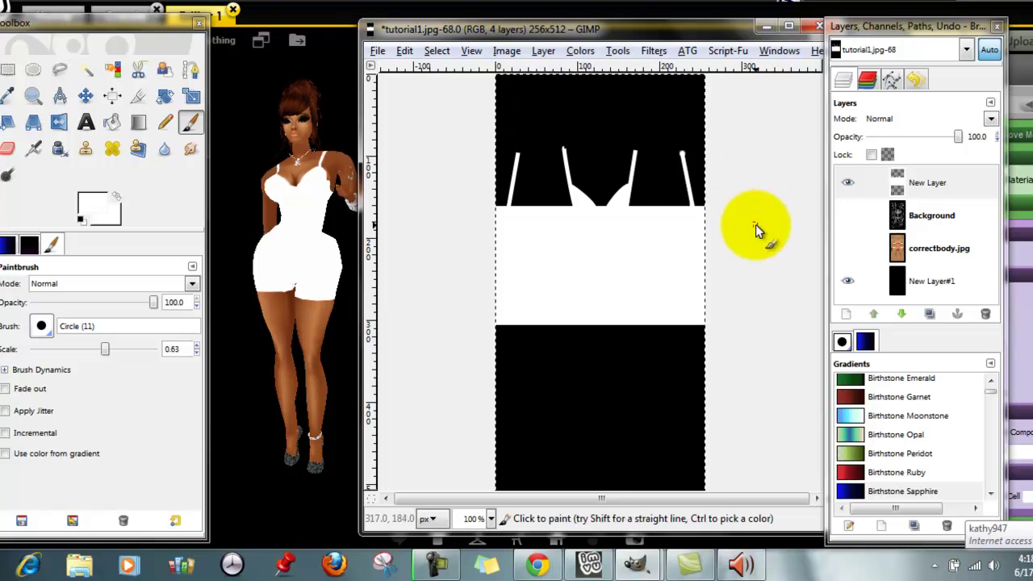
key("ctrl+e")
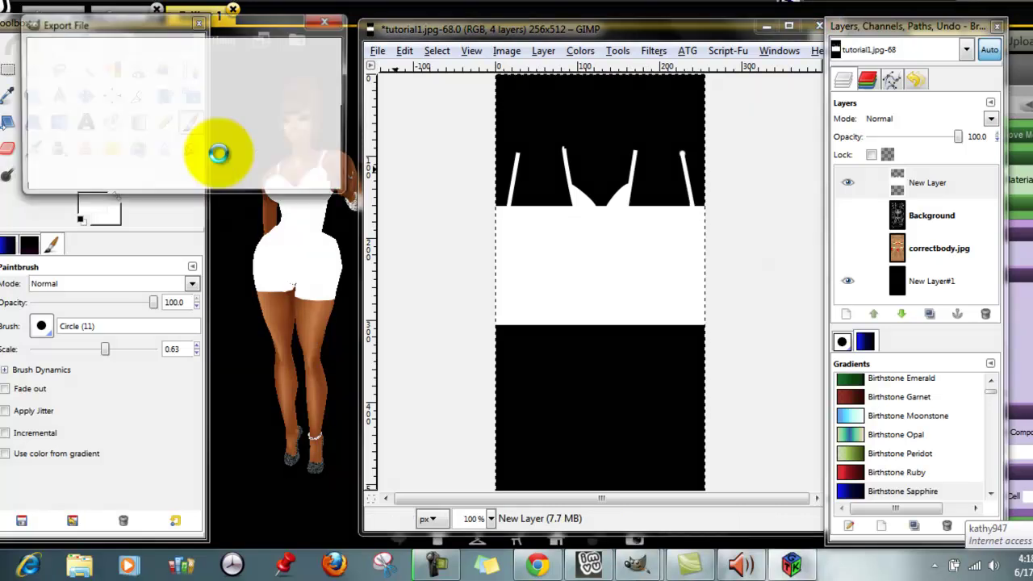
left_click(226, 170)
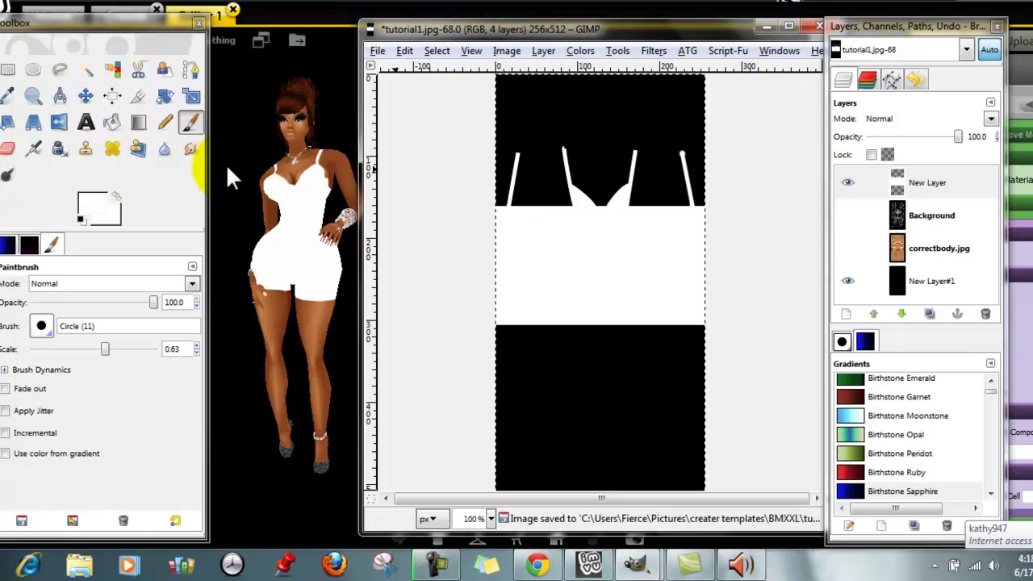
- Load the updated tutorial1 as material 00's Opacity Map in the IMVU editor, apply the changes and view the dress from the front
left_click(239, 217)
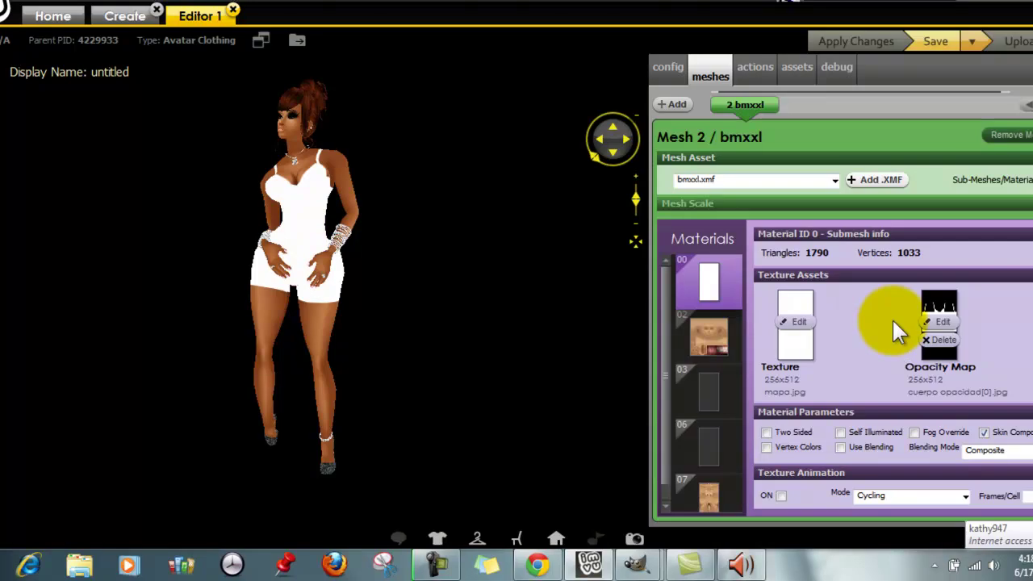
left_click(937, 320)
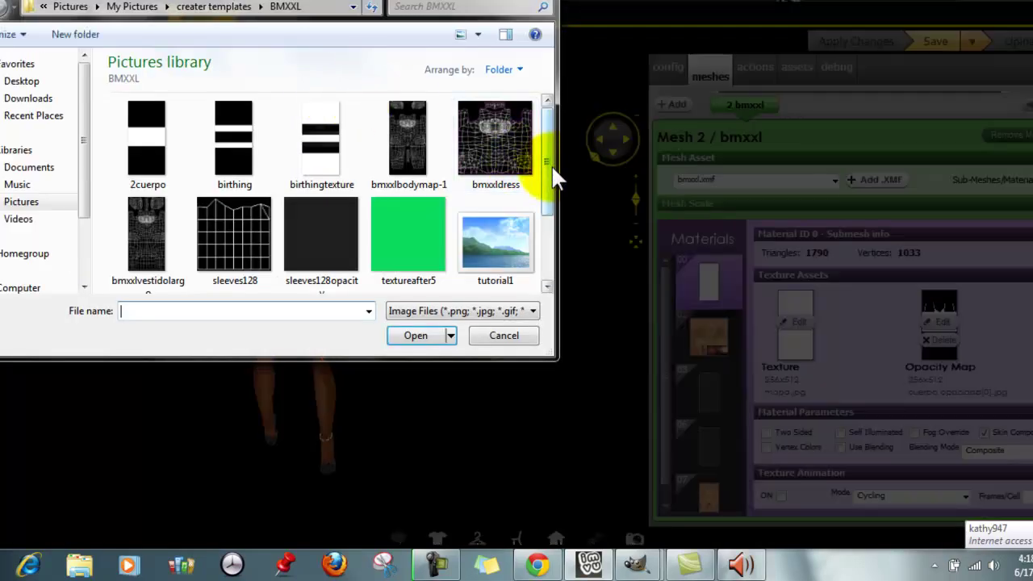
left_click(499, 278)
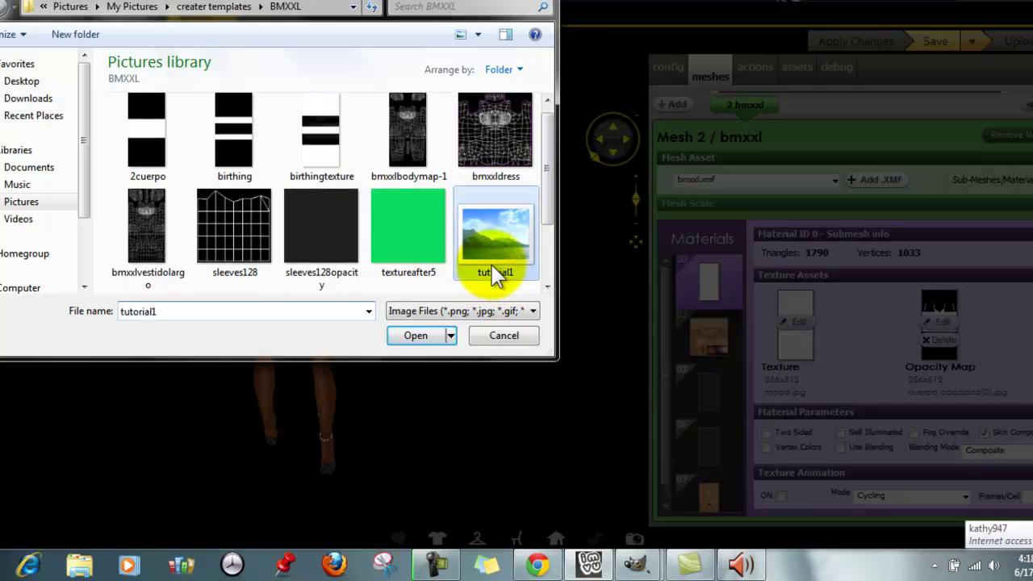
left_click(416, 335)
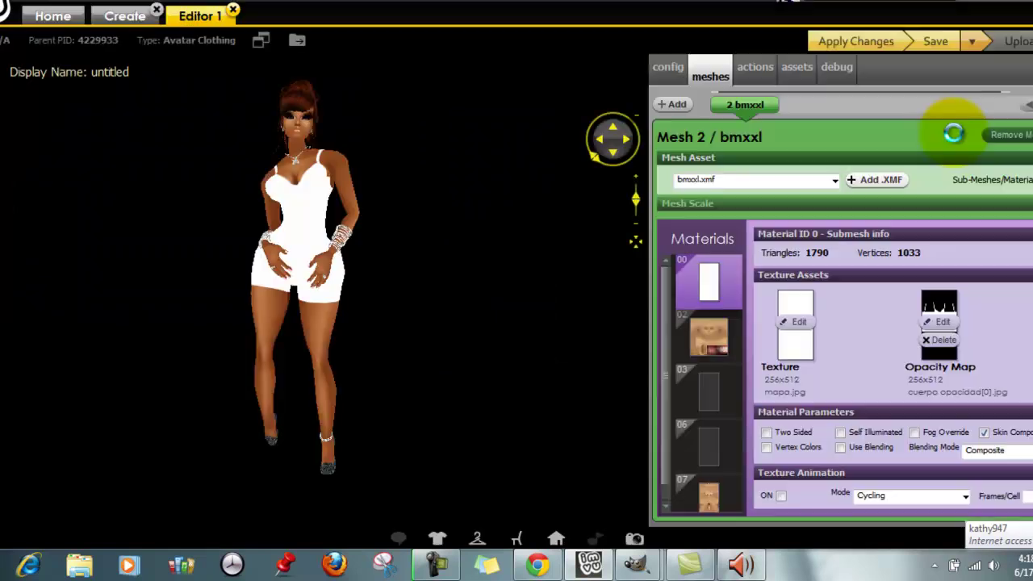
left_click(851, 47)
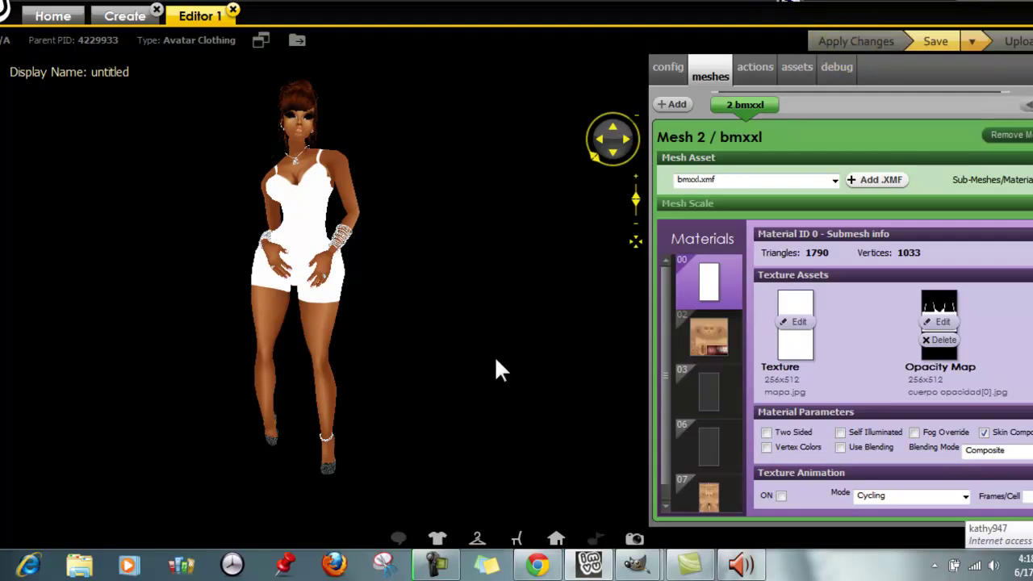
left_click_drag(493, 355, 438, 350)
scroll(530, 382, "down", 5)
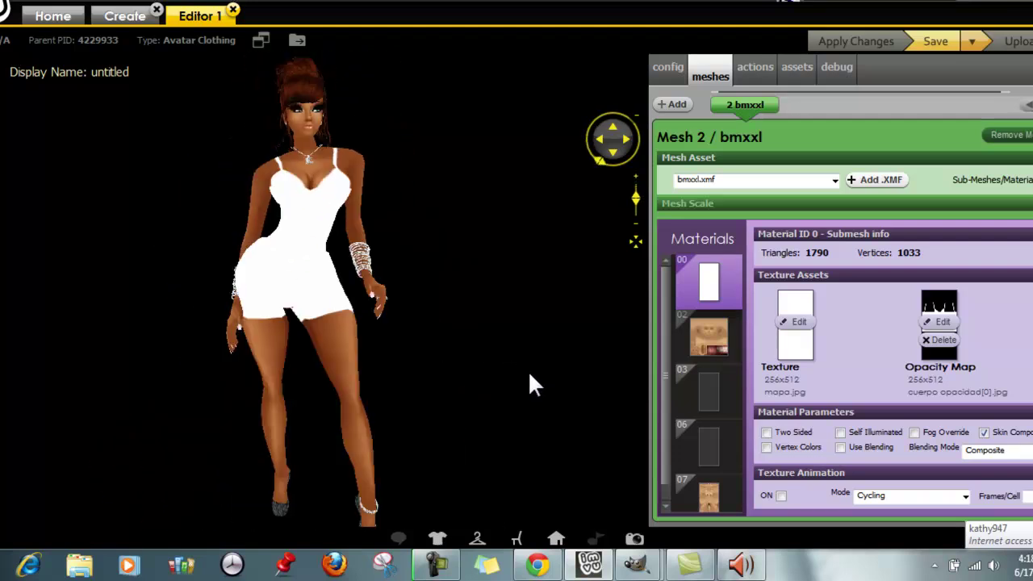
- Examine the dress's front straps and neckline up close on the avatar
scroll(516, 339, "up", 10)
left_click_drag(480, 352, 223, 219)
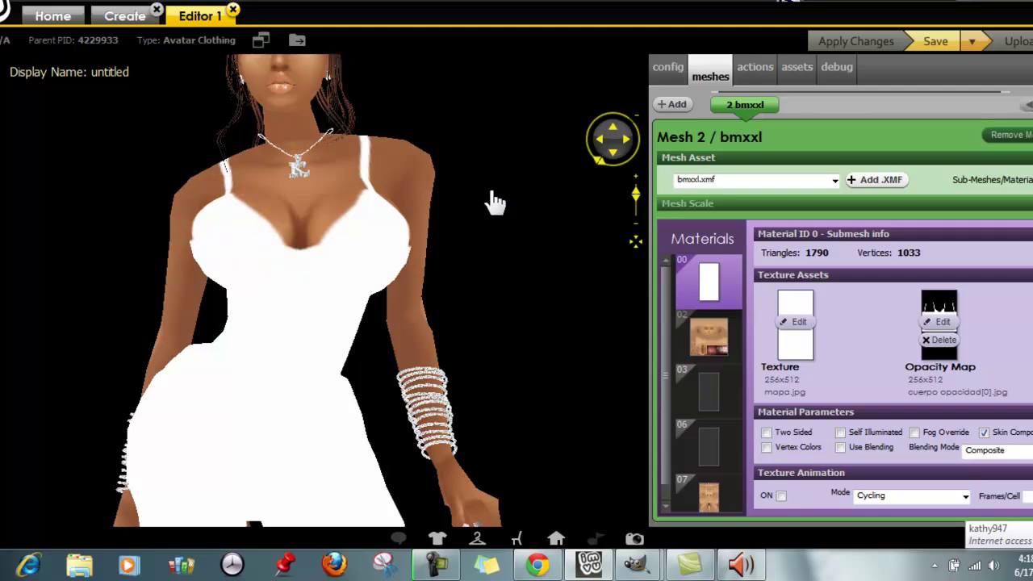
scroll(501, 164, "down", 8)
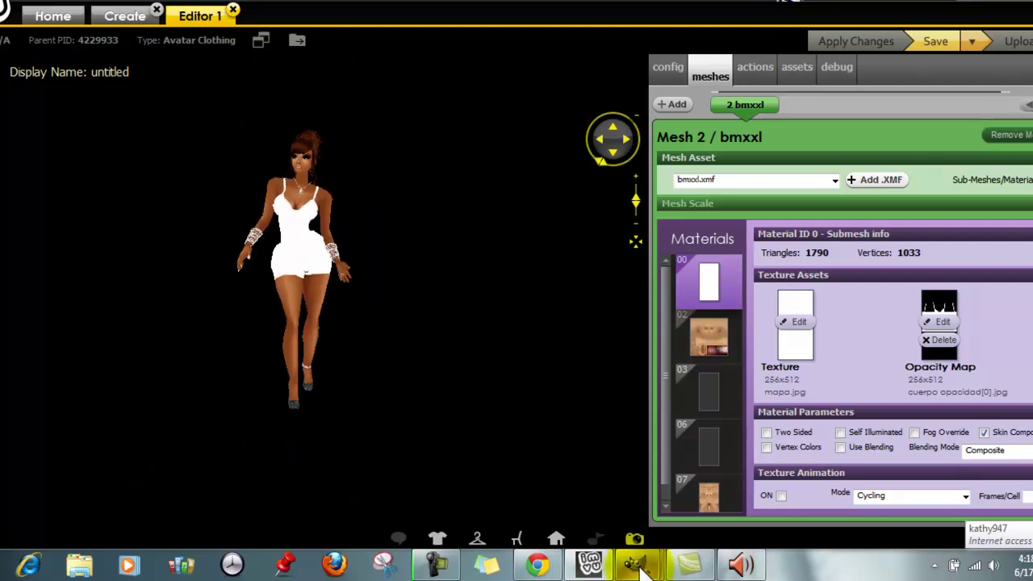
- Switch to tutorial1.jpg in GIMP, show the Background and correctbody.jpg layers, and lower the top New Layer's opacity to 62.6
mouse_move(637, 565)
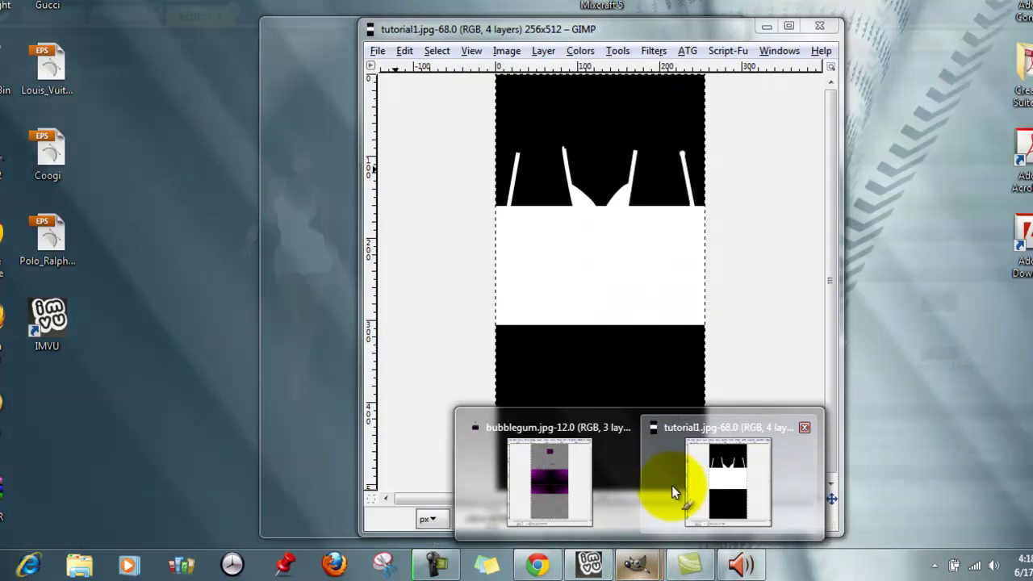
left_click(671, 485)
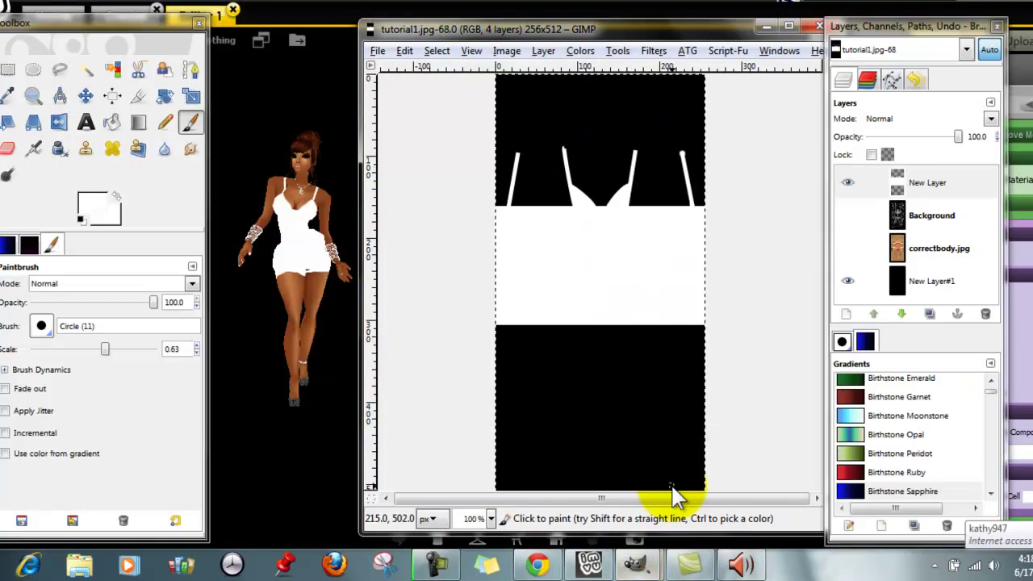
left_click(191, 70)
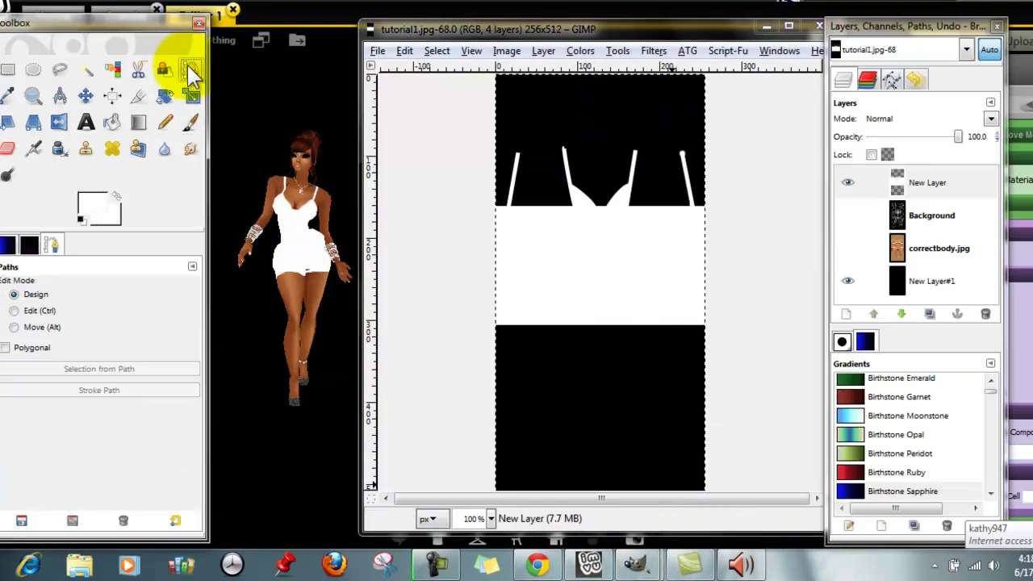
left_click(854, 216)
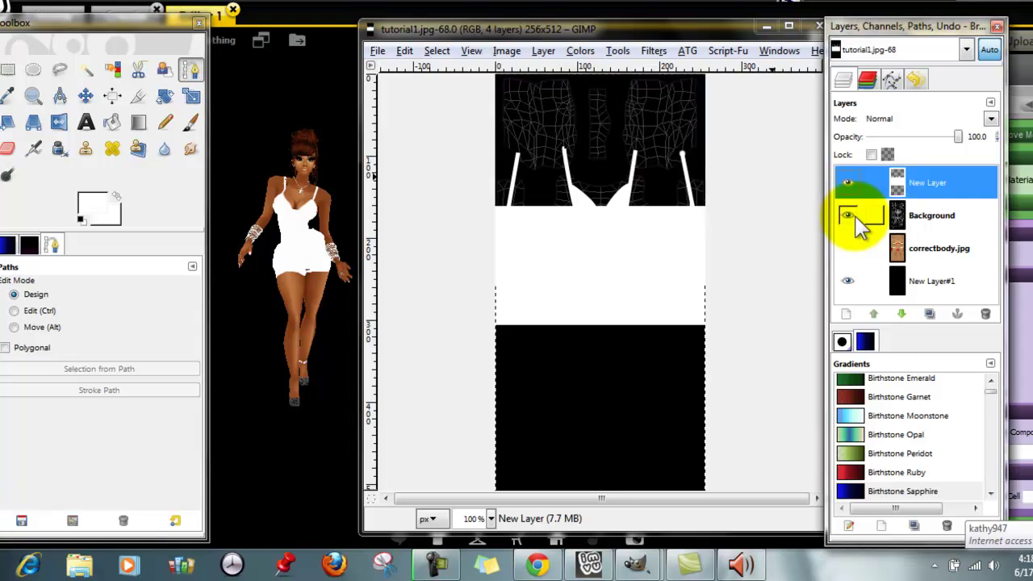
left_click(855, 249)
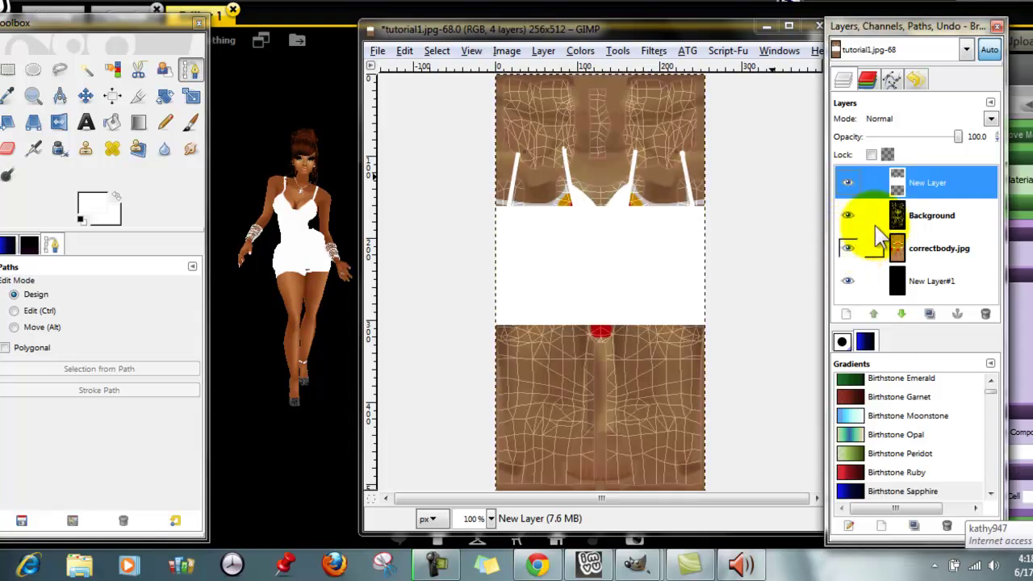
left_click_drag(956, 136, 923, 137)
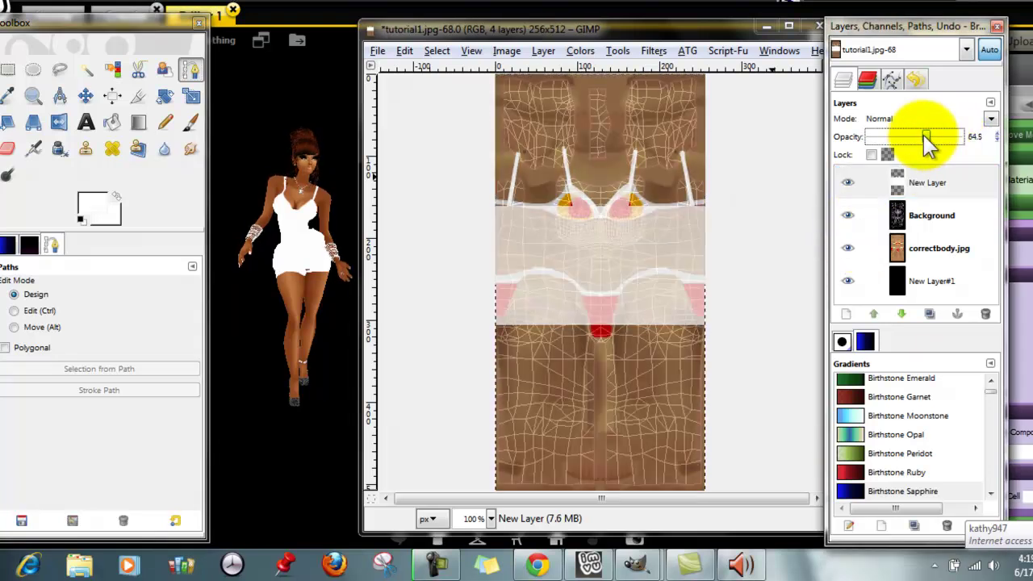
- Set the Circle (11) Eraser's scale to 0.73 and draw a straight vertical path about 45 px long down from the neckline's centre
left_click(9, 148)
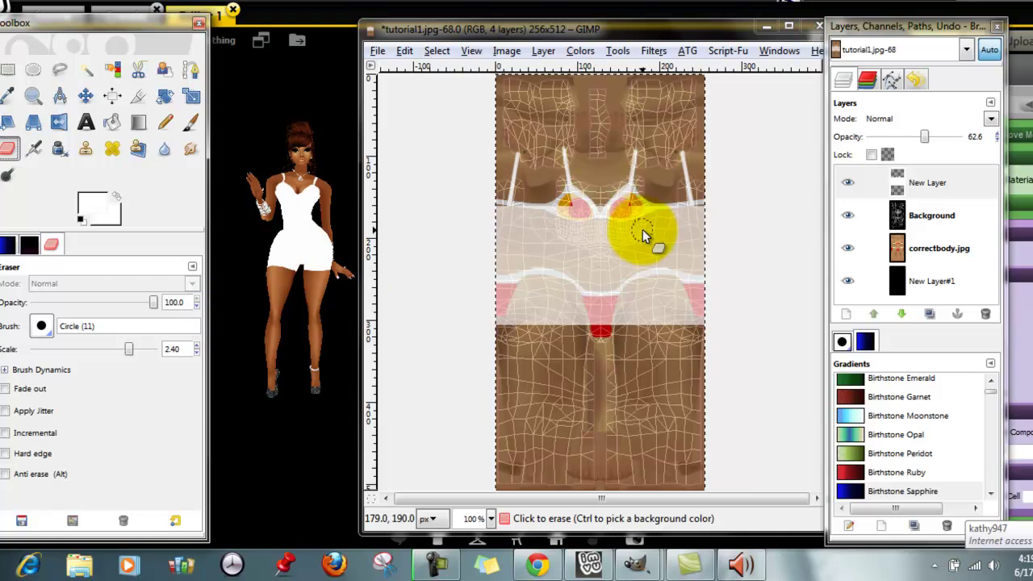
left_click_drag(131, 348, 108, 348)
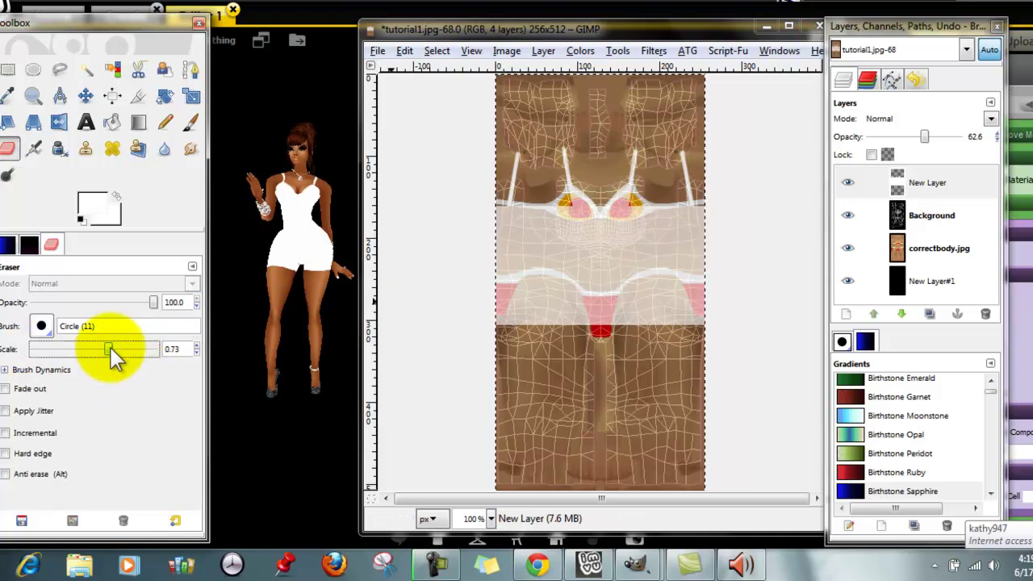
left_click(191, 71)
left_click(595, 220)
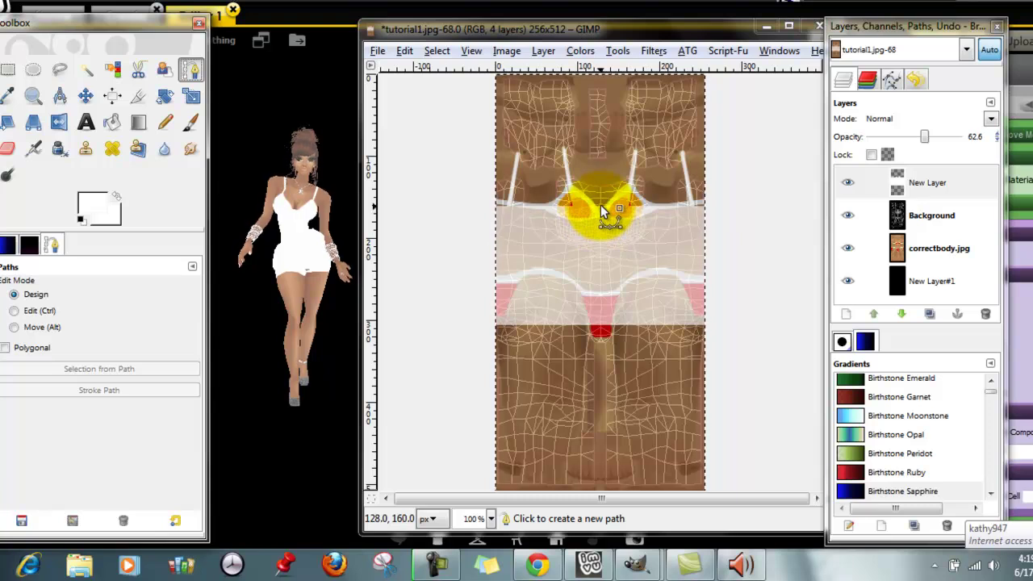
left_click(601, 204)
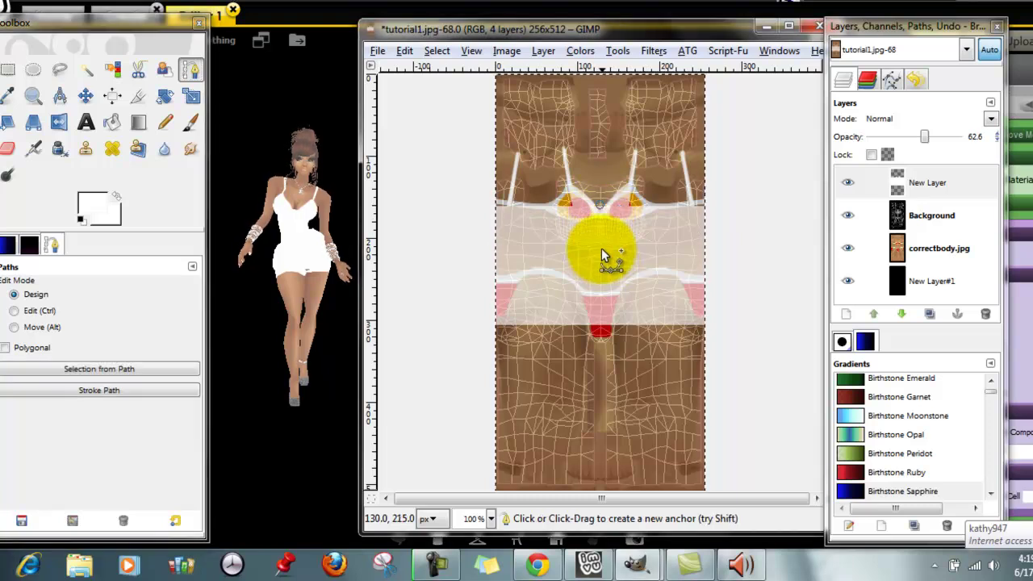
left_click(600, 244)
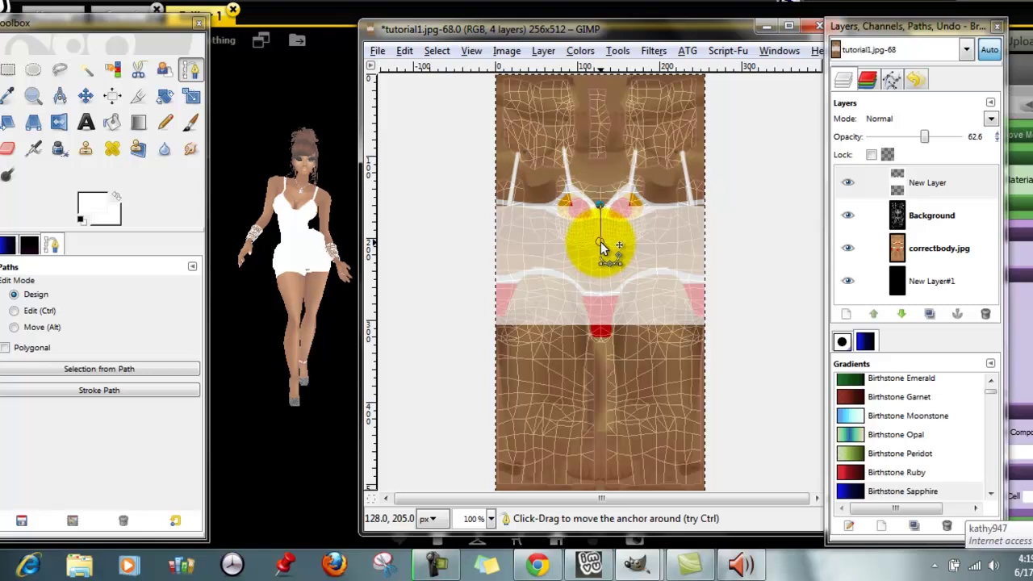
- Stroke the vertical neckline path with the Eraser paint tool to cut a slit in the white dress area
left_click(137, 388)
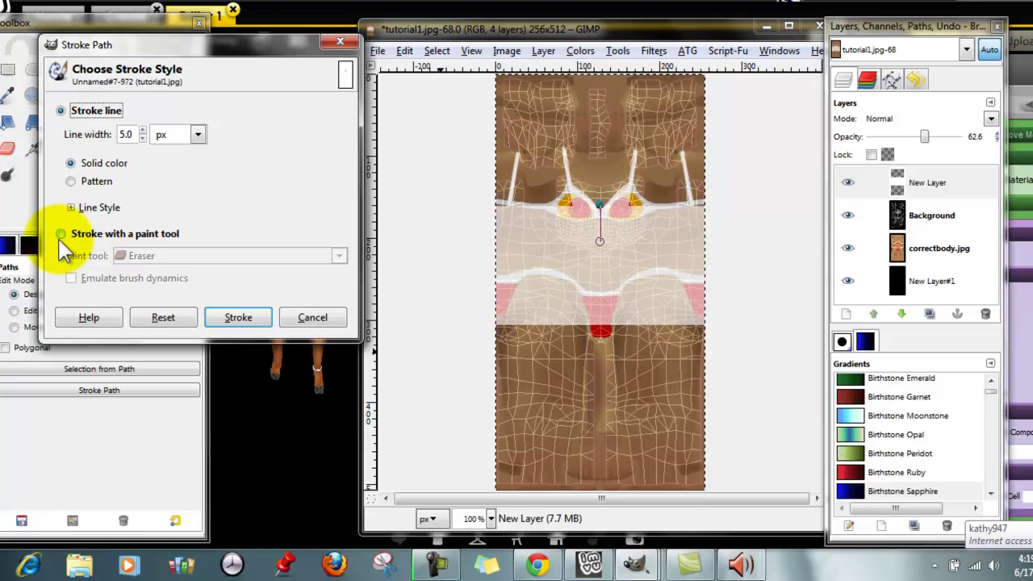
left_click(61, 234)
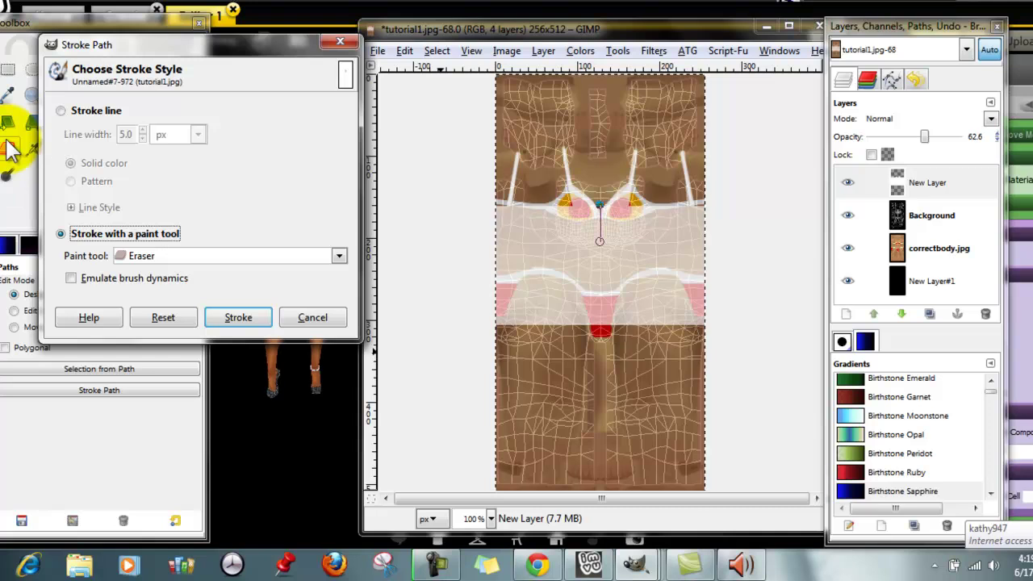
left_click(239, 317)
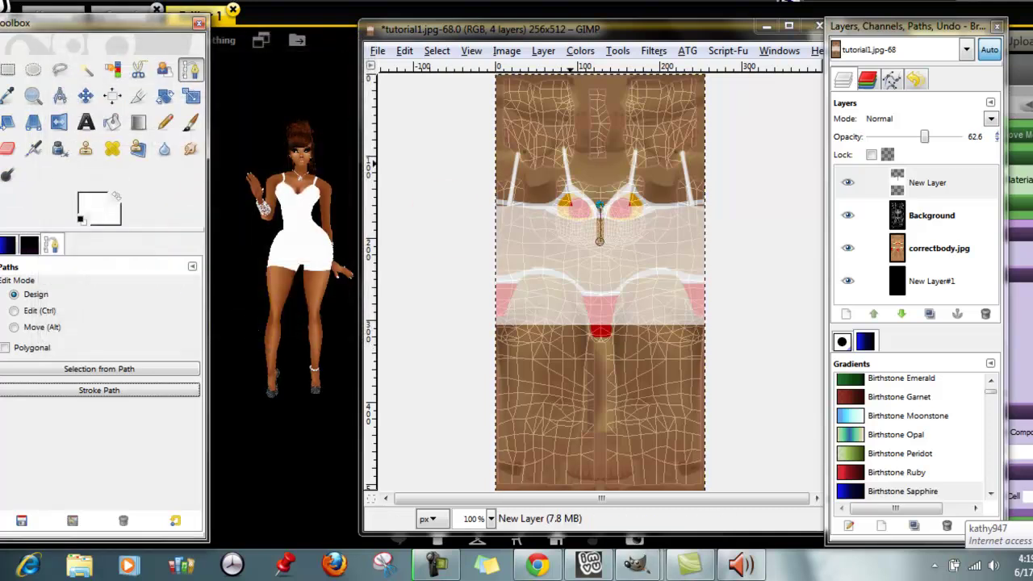
- Restore the top New Layer's opacity to 100, hide the Background and correctbody.jpg layers, and save tutorial1.jpg
left_click_drag(928, 138, 979, 143)
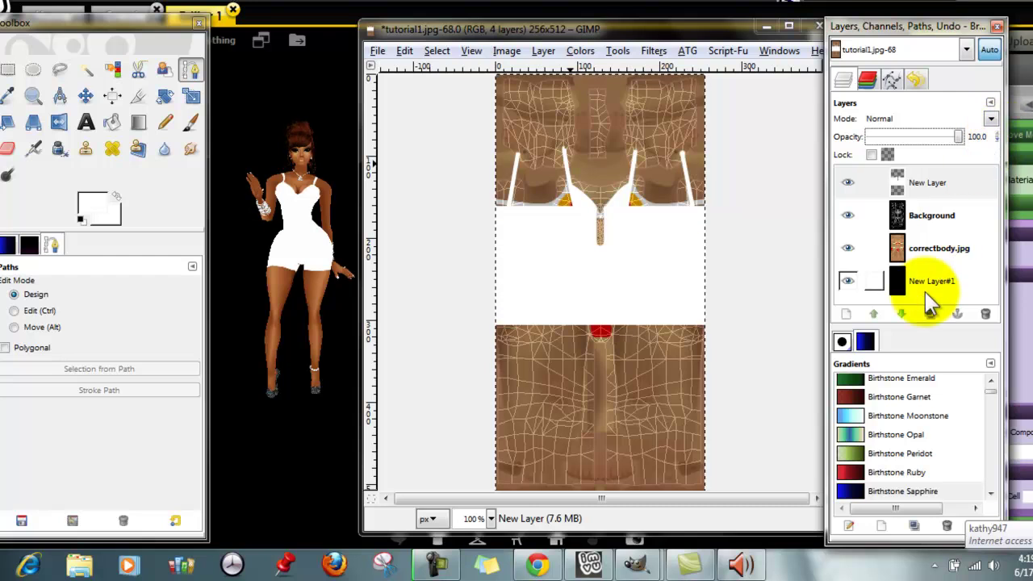
left_click(847, 216)
left_click(847, 248)
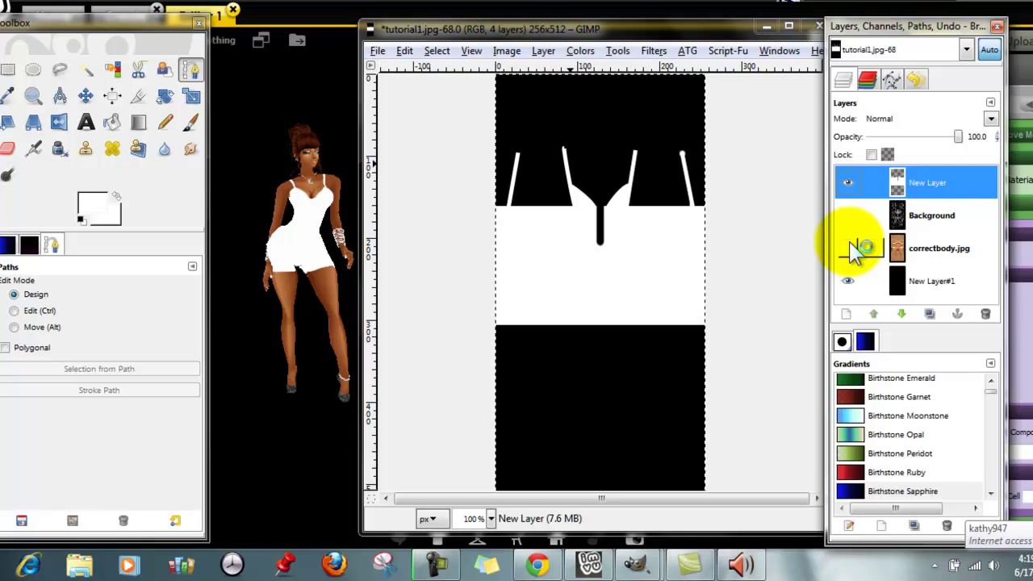
key("ctrl+s")
key("Return")
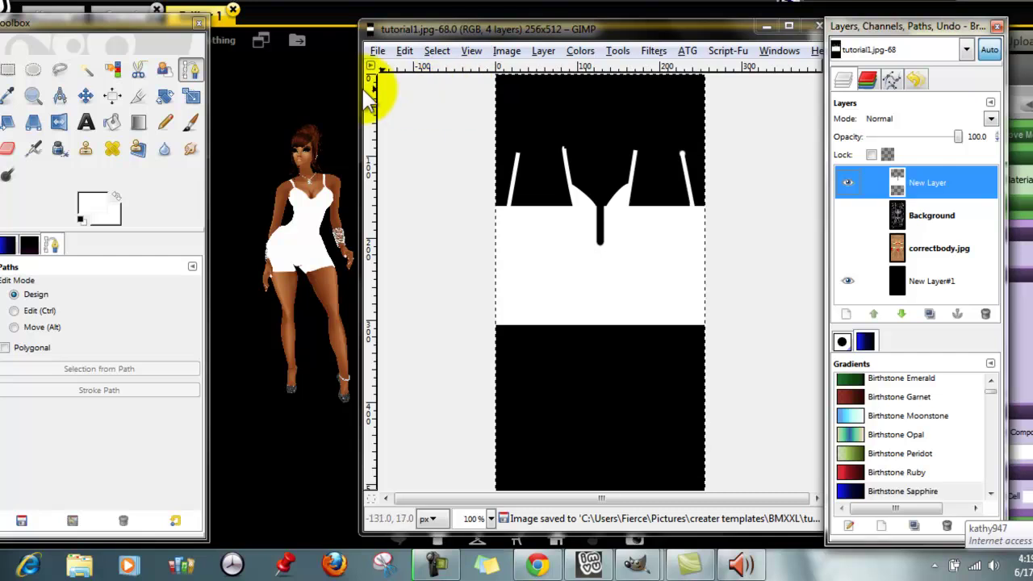
- Switch to the IMVU editor, load the updated tutorial1 as material 00's Opacity Map and apply the changes
left_click(306, 83)
left_click(942, 322)
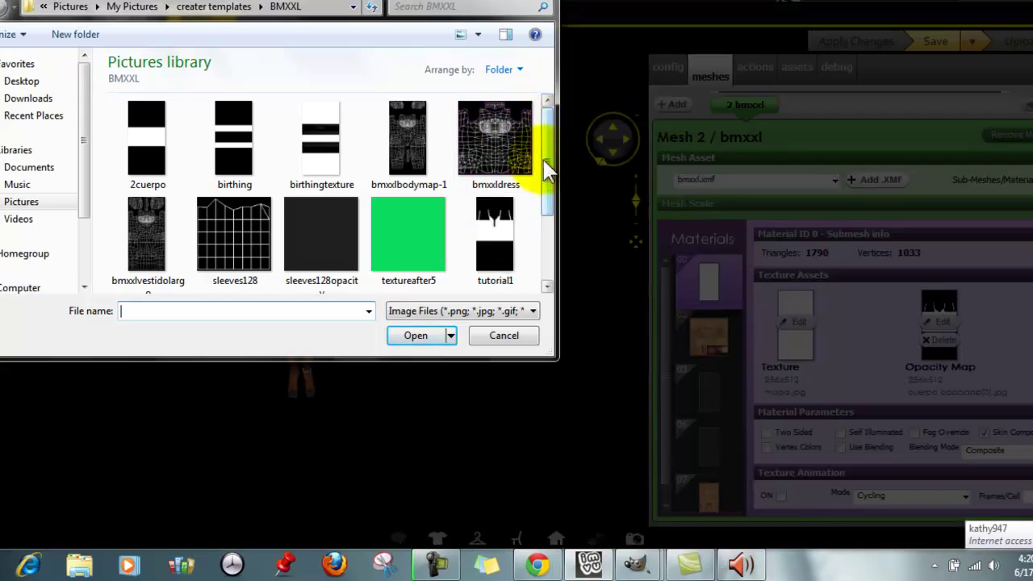
left_click(490, 257)
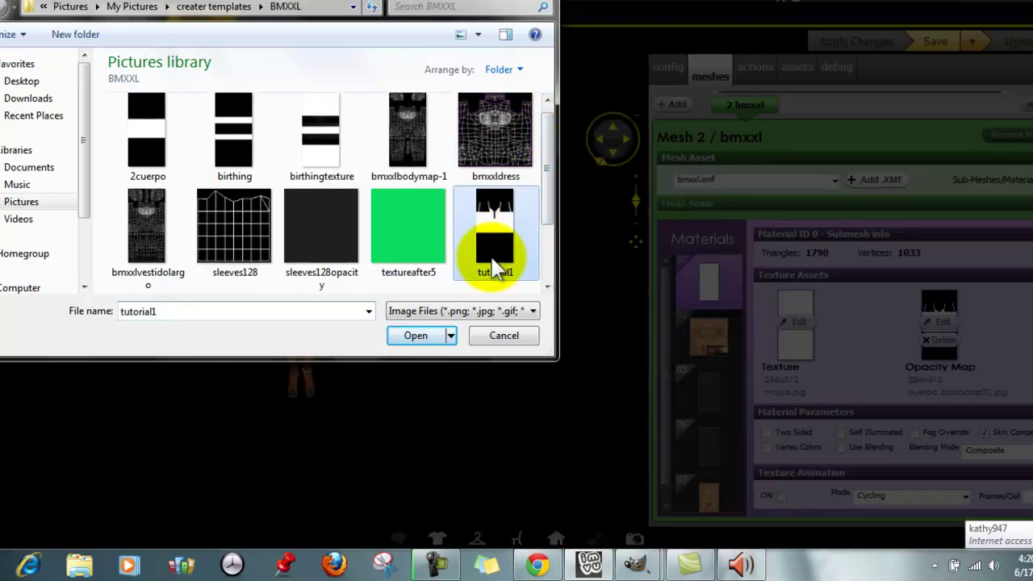
left_click(414, 336)
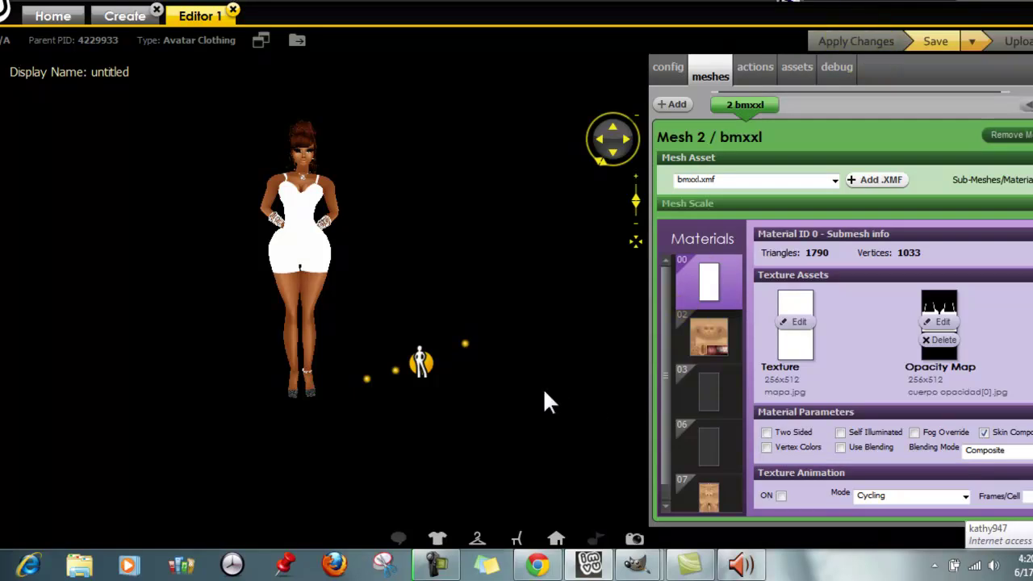
- Examine the dress's neckline slit up close, and check the dress from the front, side and back on the avatar
scroll(541, 328, "up", 5)
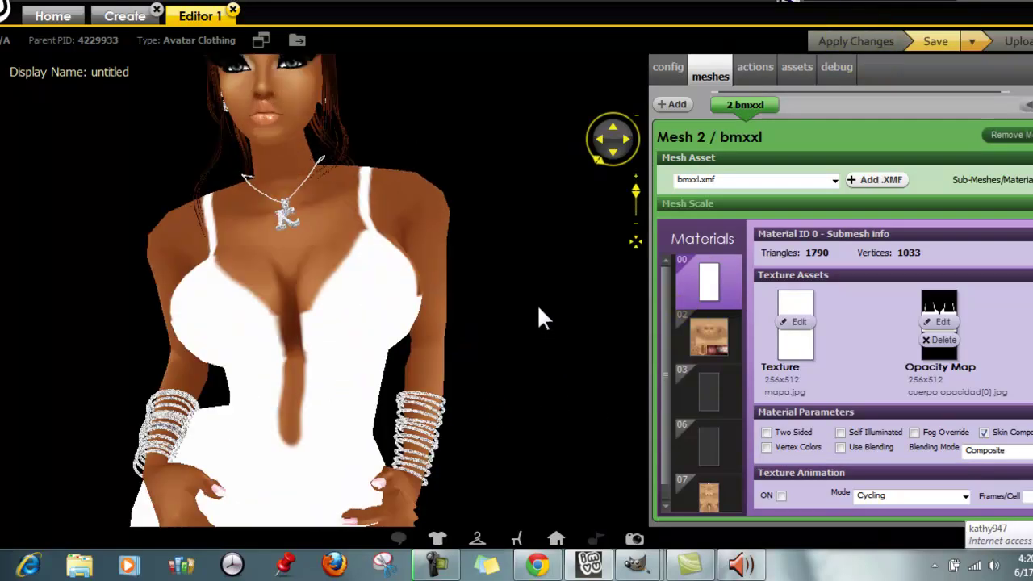
scroll(530, 326, "down", 5)
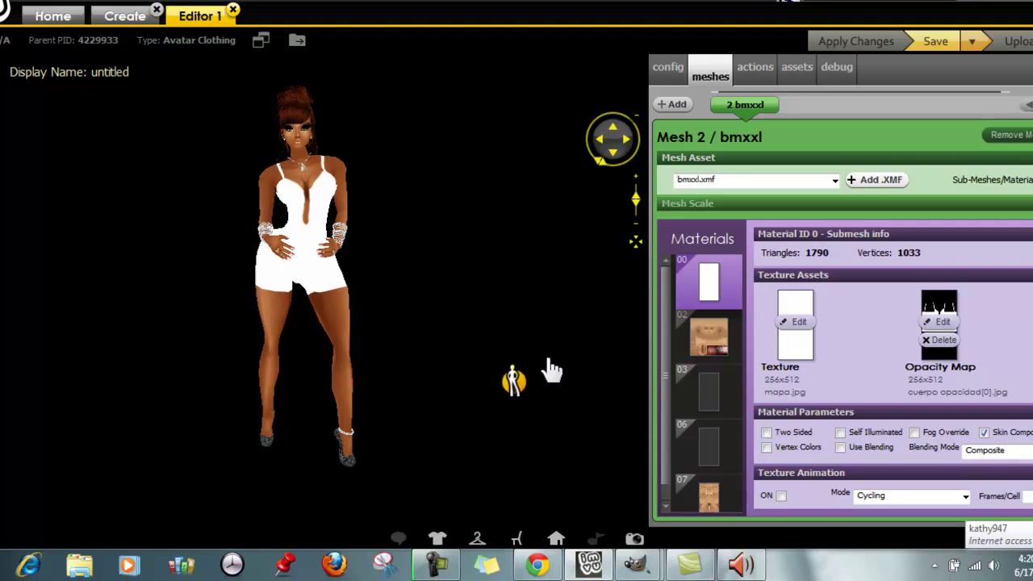
scroll(537, 342, "up", 4)
left_click_drag(538, 341, 288, 299)
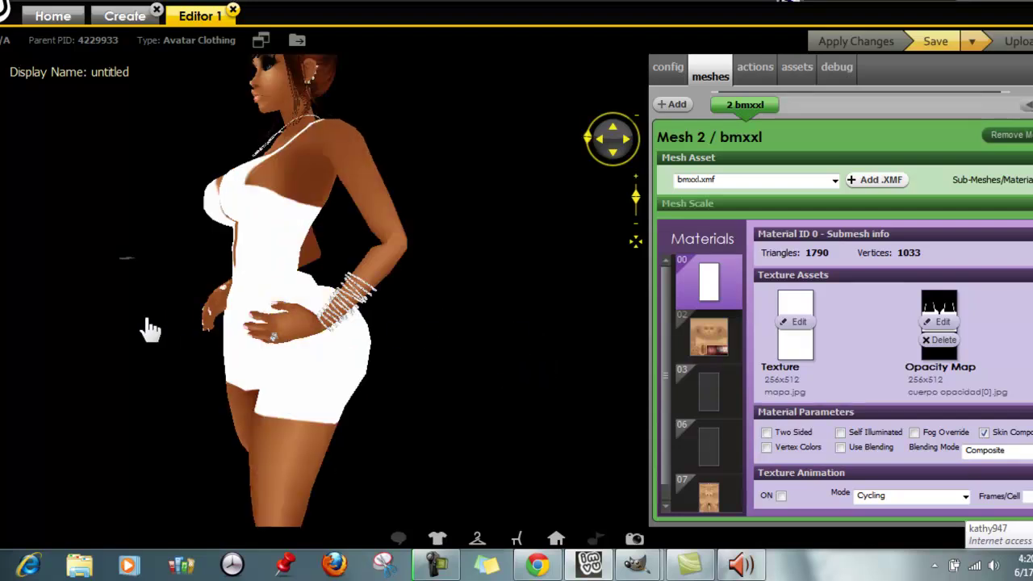
scroll(322, 337, "down", 5)
scroll(444, 323, "up", 5)
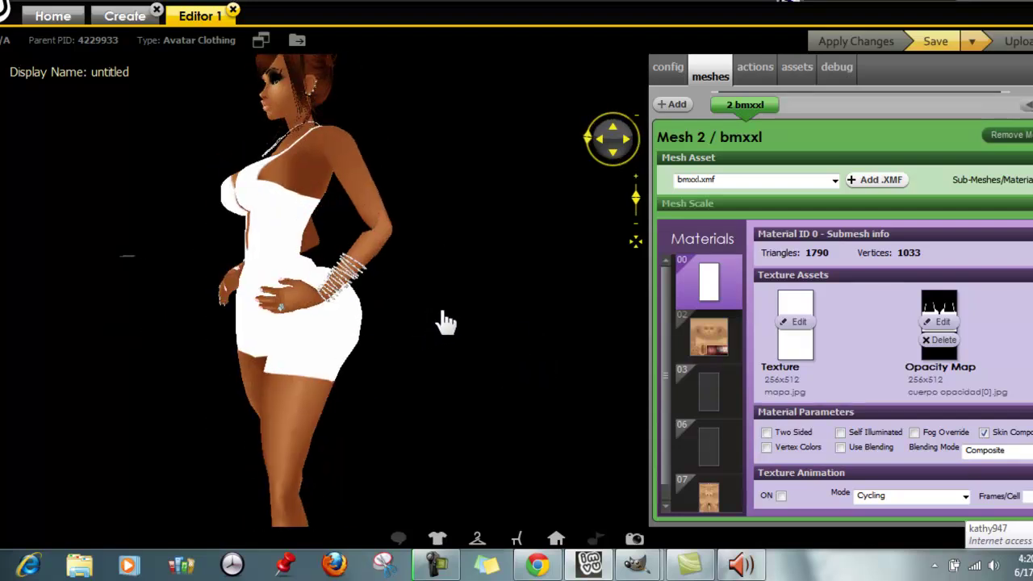
scroll(535, 331, "down", 4)
scroll(266, 334, "up", 5)
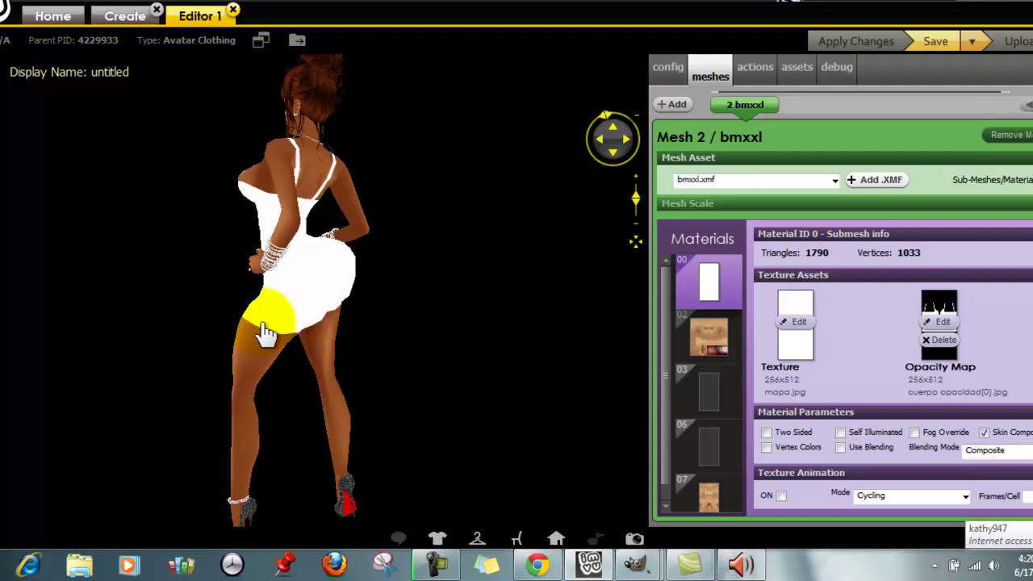
left_click_drag(266, 333, 108, 307)
scroll(330, 364, "down", 5)
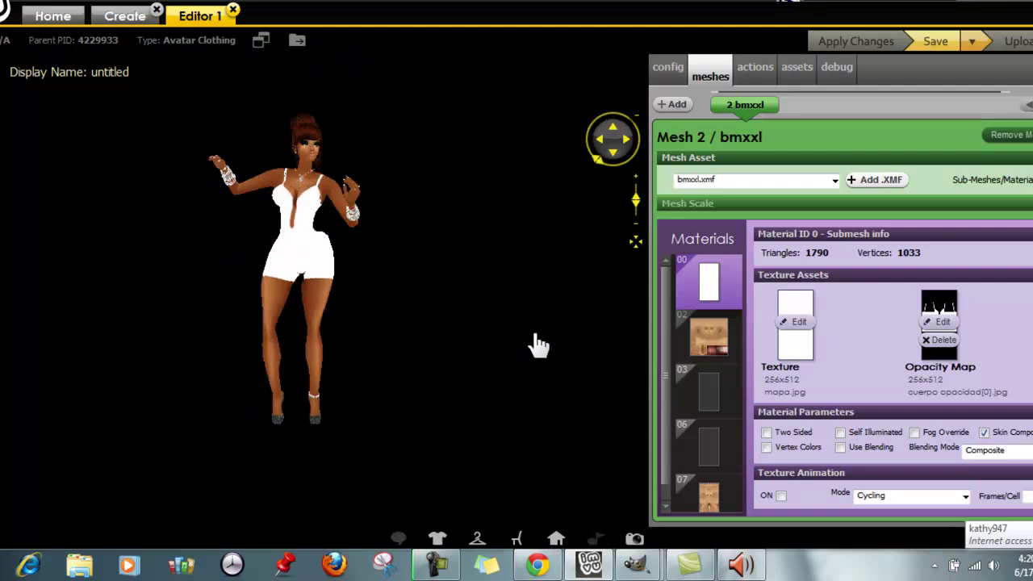
scroll(533, 318, "up", 4)
scroll(560, 347, "down", 5)
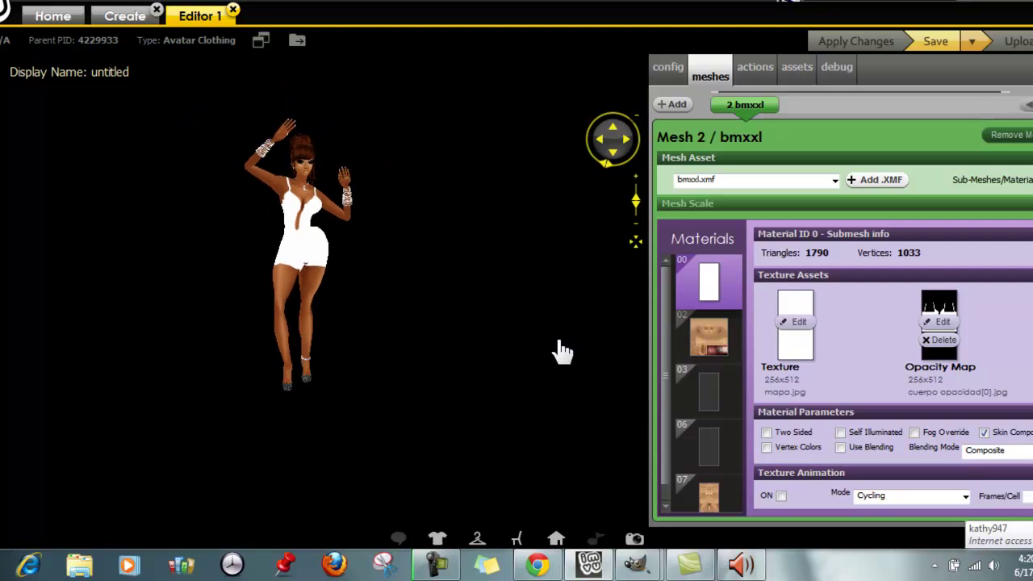
scroll(443, 346, "up", 5)
left_click_drag(443, 346, 76, 320)
scroll(339, 349, "down", 5)
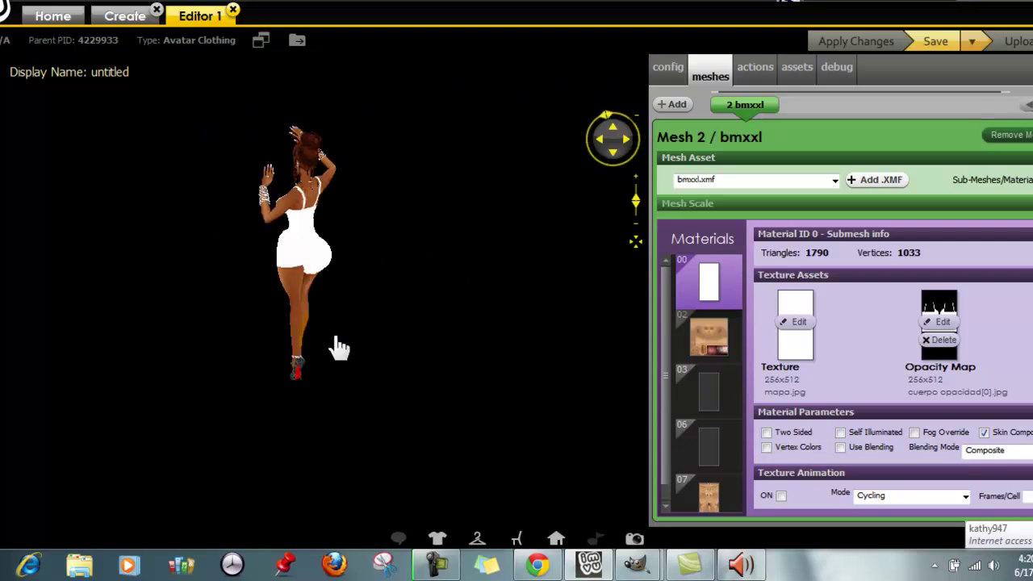
left_click_drag(339, 347, 528, 341)
scroll(528, 341, "up", 5)
scroll(526, 351, "down", 5)
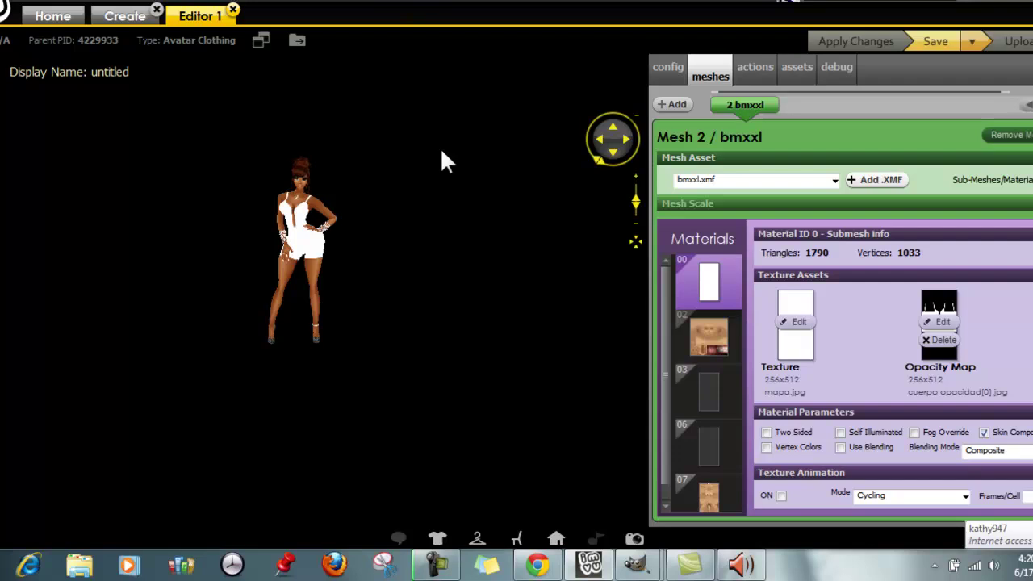
scroll(453, 280, "up", 5)
scroll(455, 307, "down", 5)
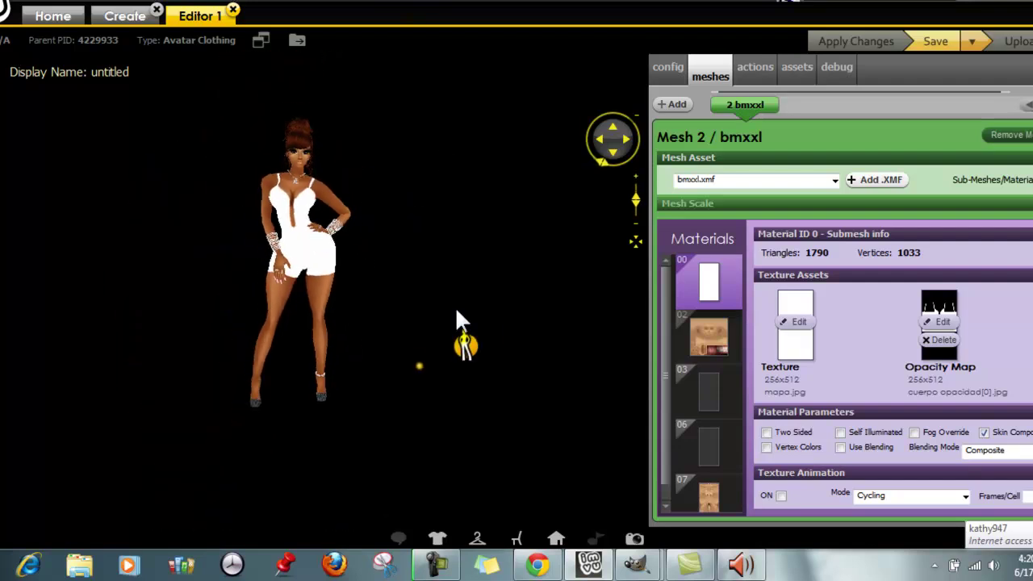